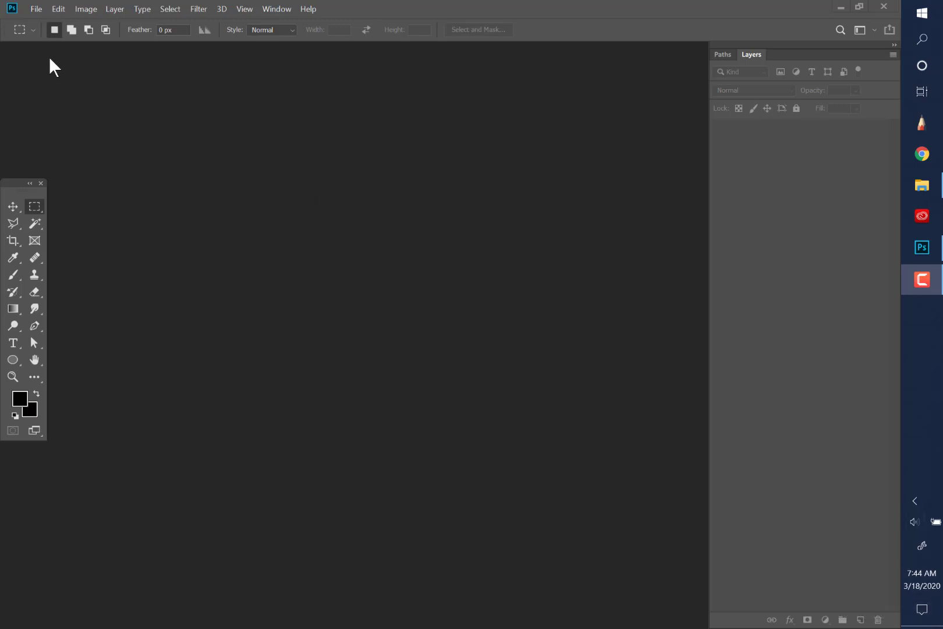
- Create a 17 x 11 inch landscape document at 150 pixels/inch with a white background, and hide the grid
left_click(31, 4)
left_click(34, 18)
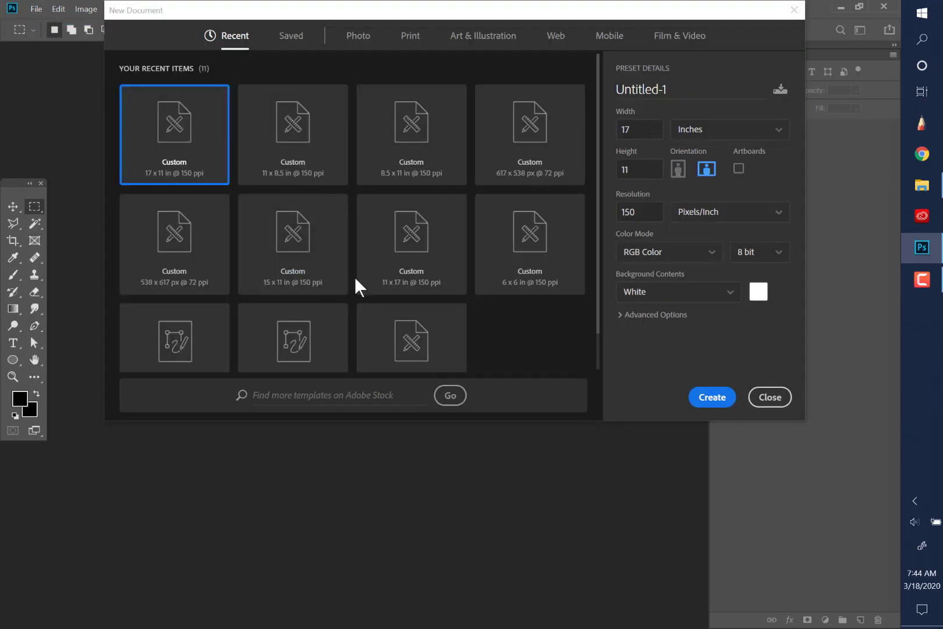
left_click(410, 244)
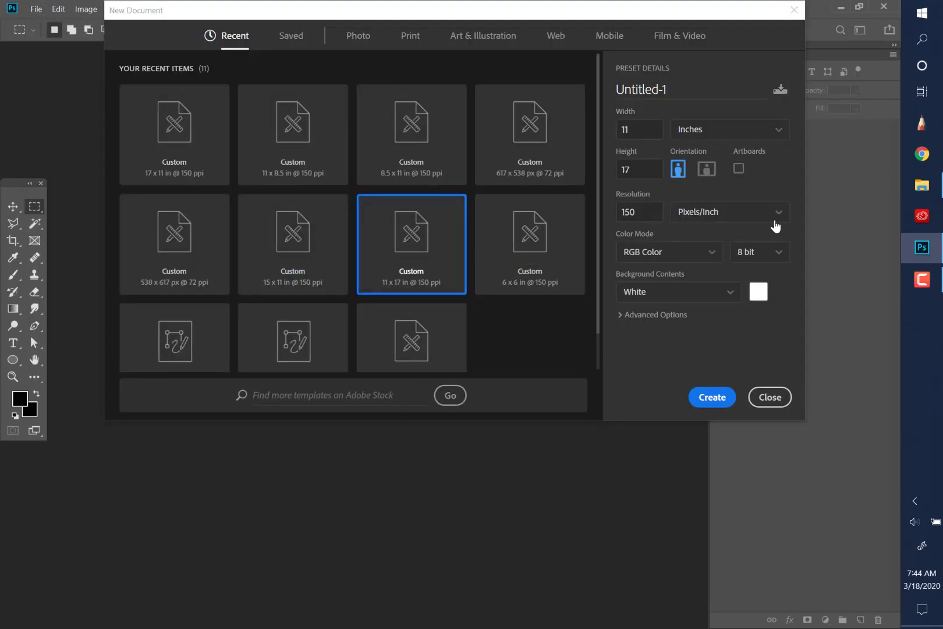
left_click(712, 173)
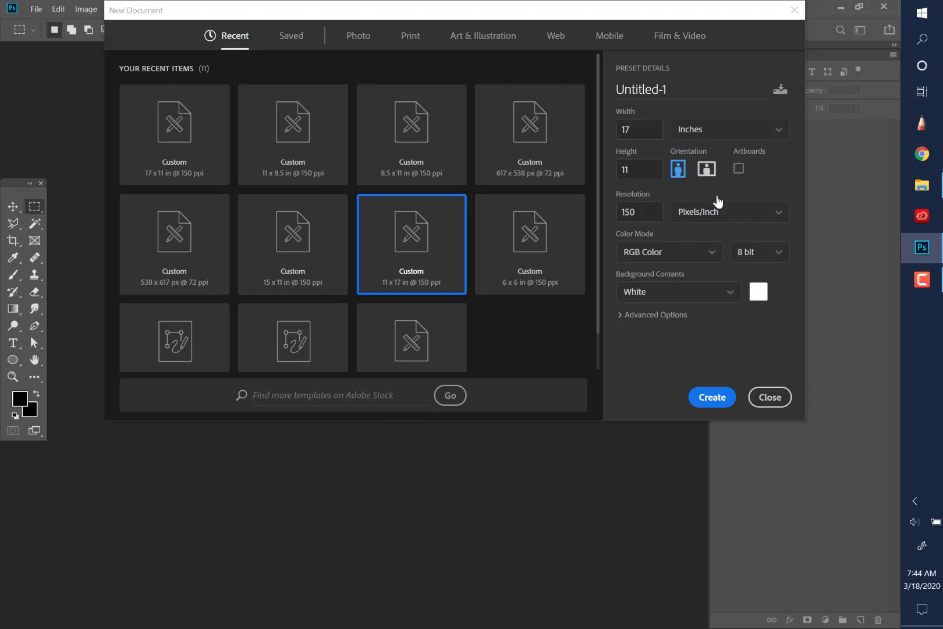
left_click(712, 398)
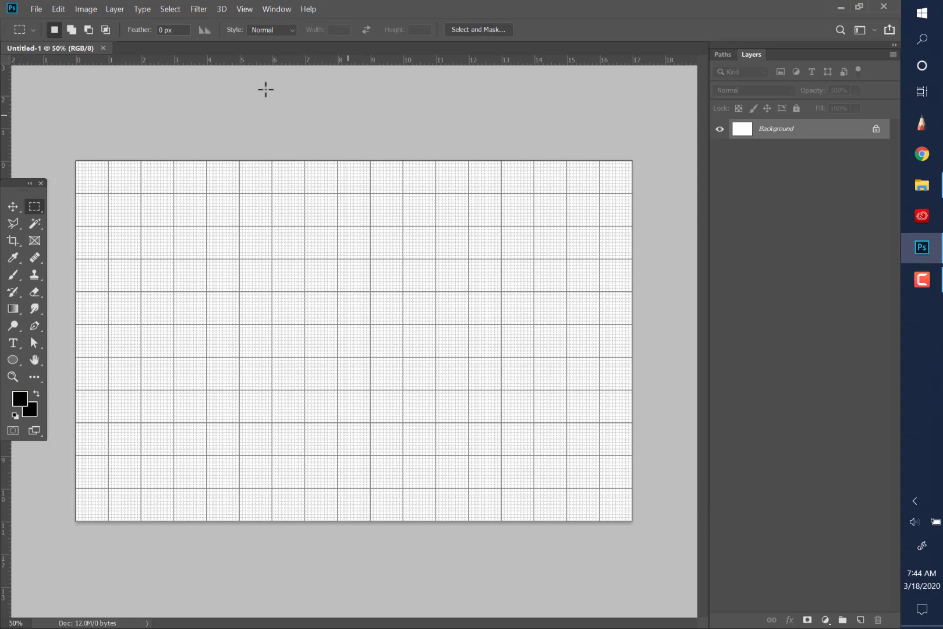
left_click(244, 9)
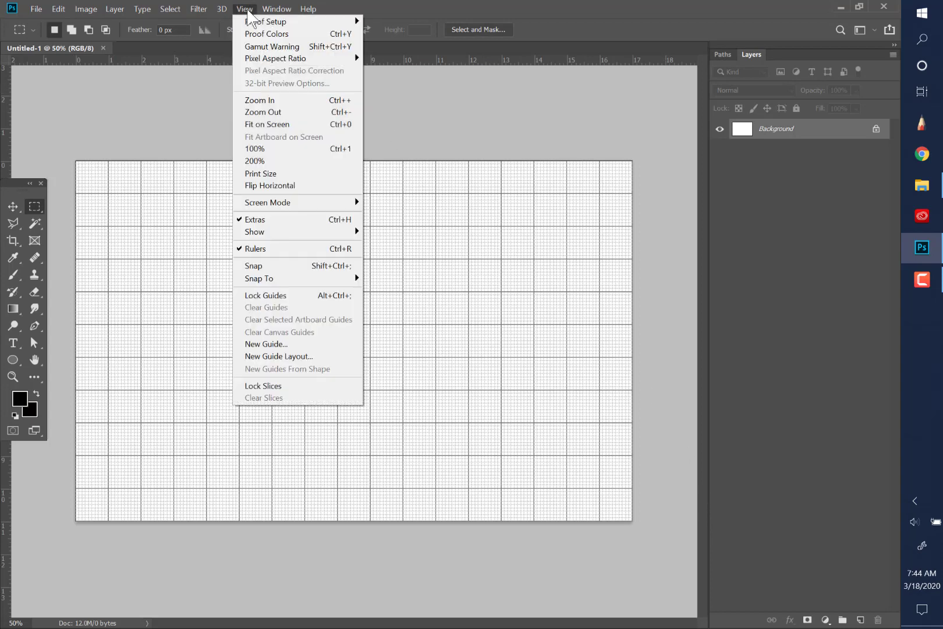
left_click(259, 221)
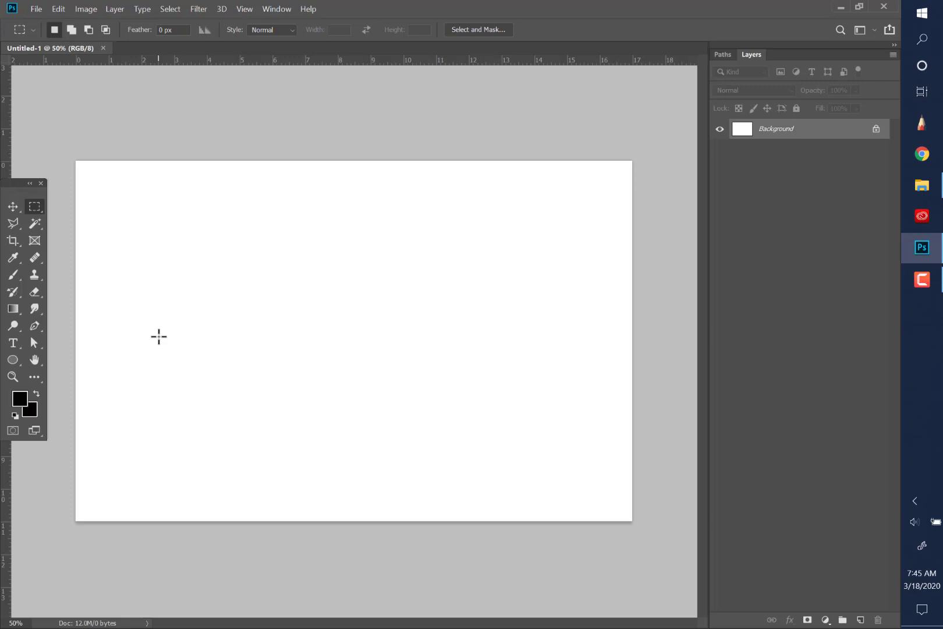
- Draw a closed seven-point, straight-sided path with the Pen tool across the left and middle of the canvas
left_click(35, 327)
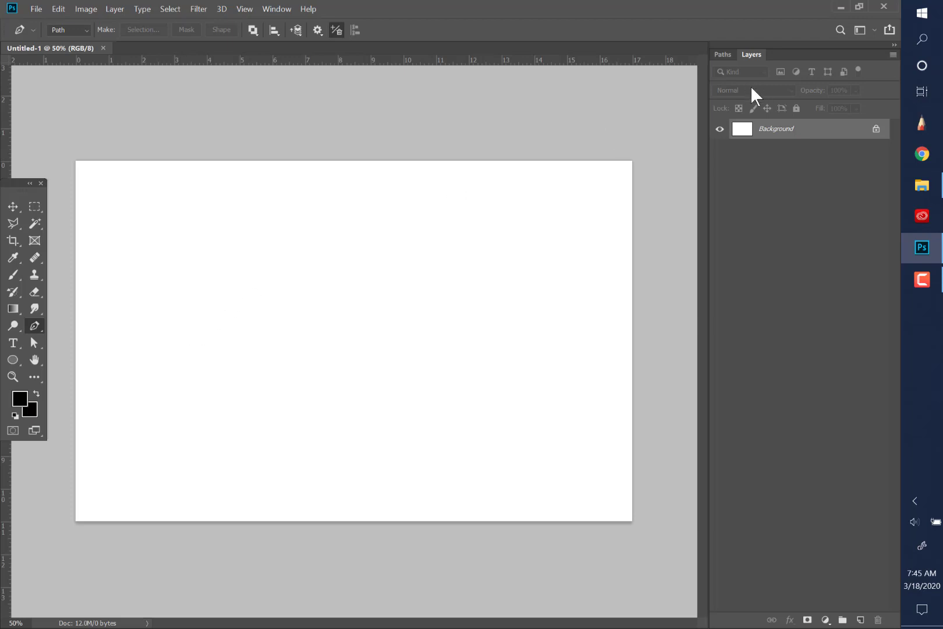
left_click(155, 348)
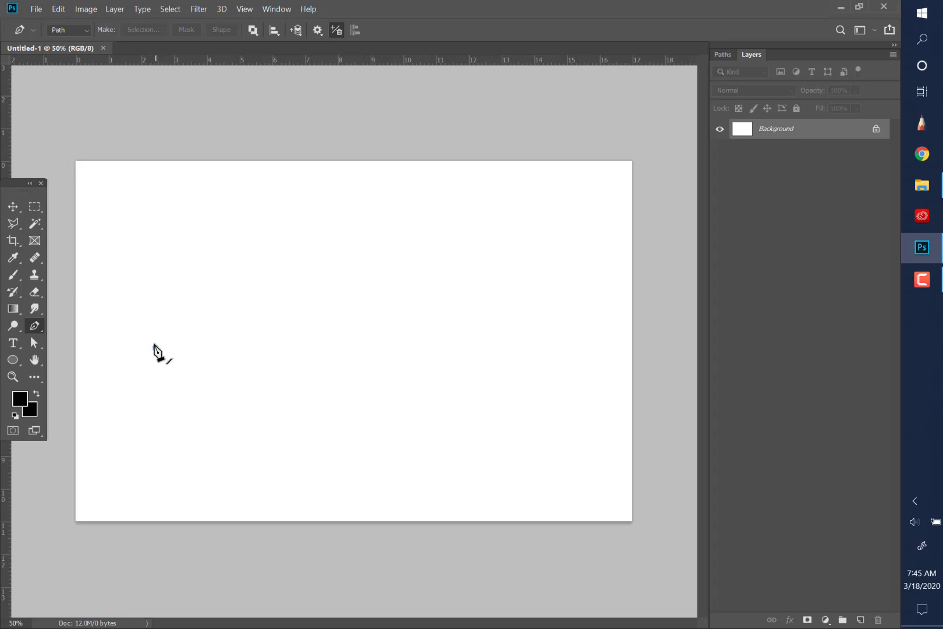
left_click(158, 289)
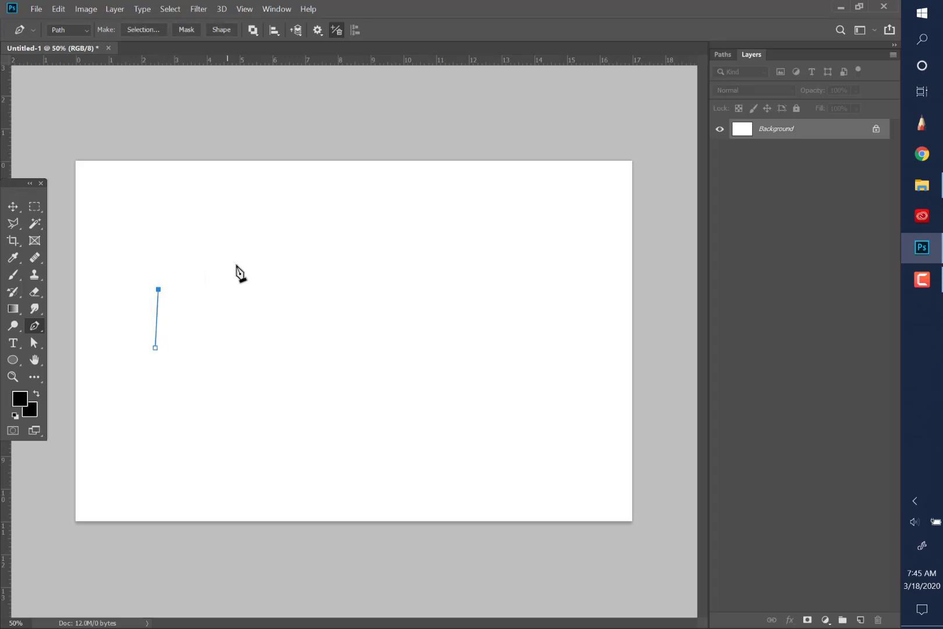
left_click(248, 253)
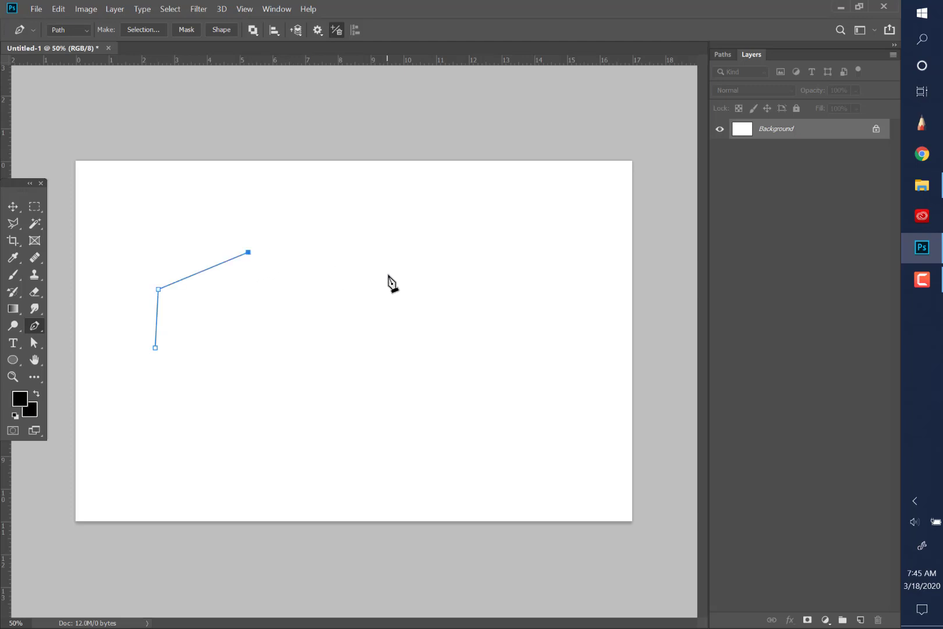
left_click(374, 256)
left_click(464, 309)
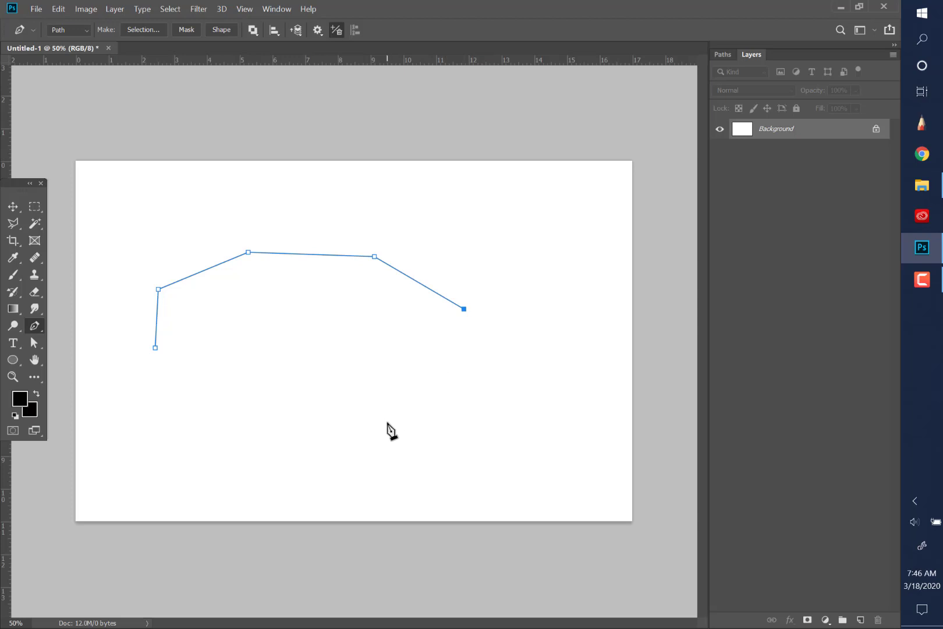
left_click(387, 420)
left_click(236, 437)
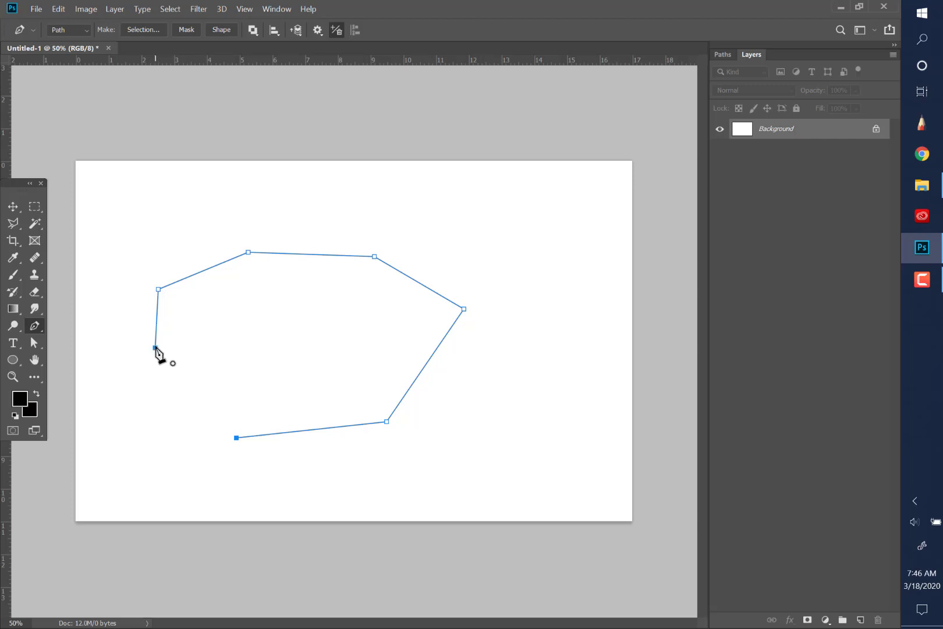
left_click(155, 347)
- Save the work path under the name Path 1-MainShape
left_click(723, 55)
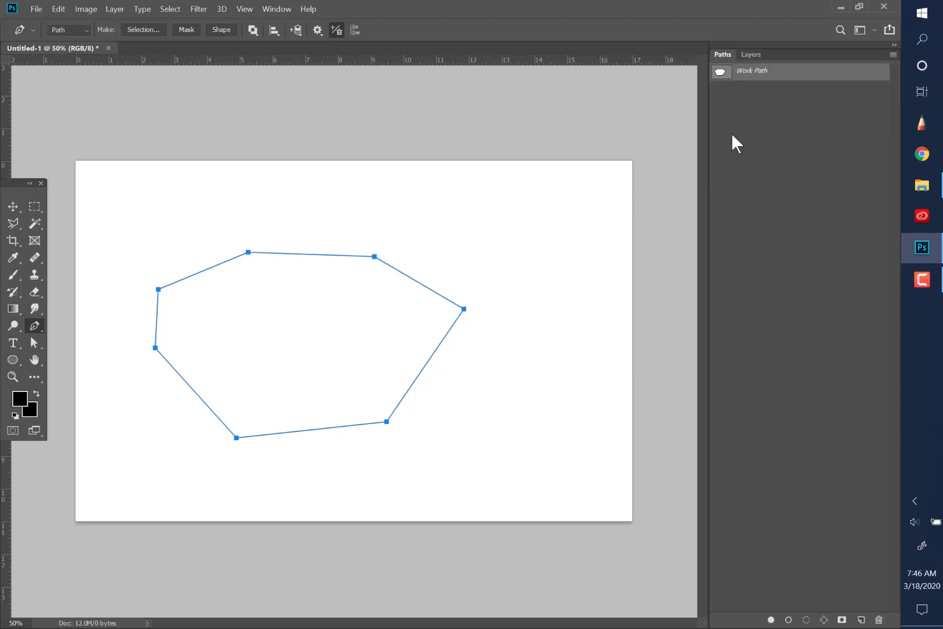
double_click(759, 76)
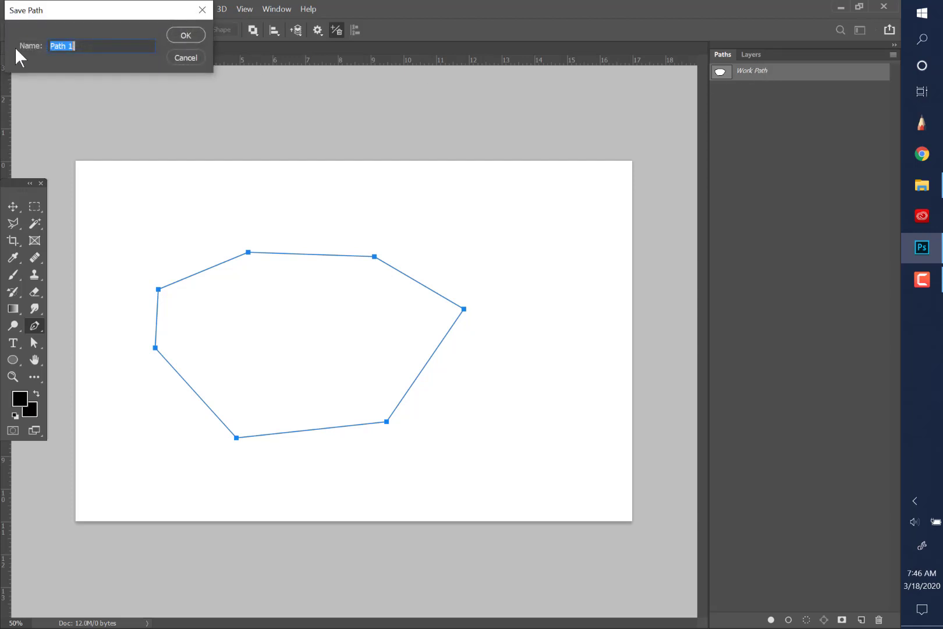
left_click(92, 46)
type("-Main")
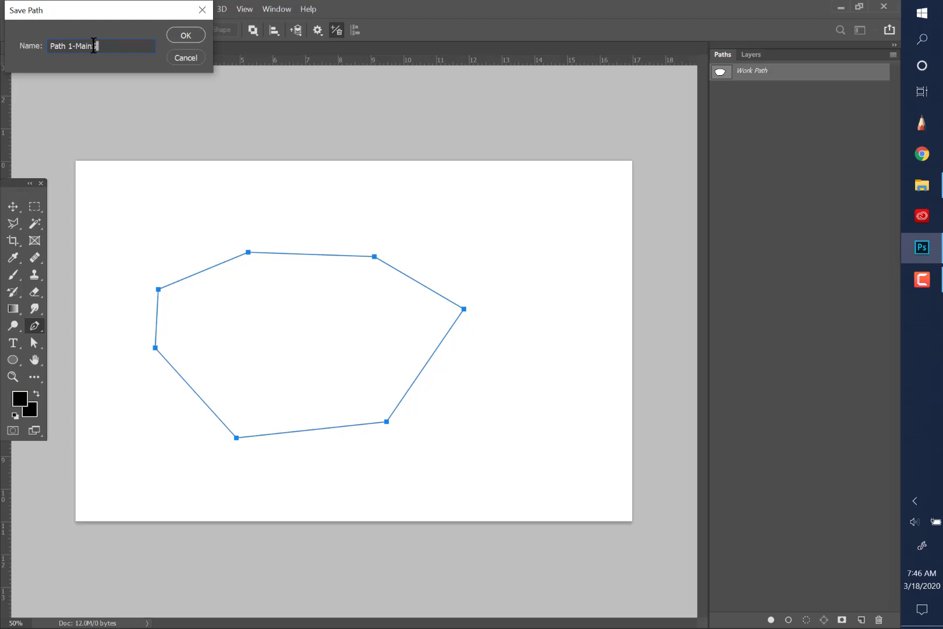
type("Shape")
left_click(185, 36)
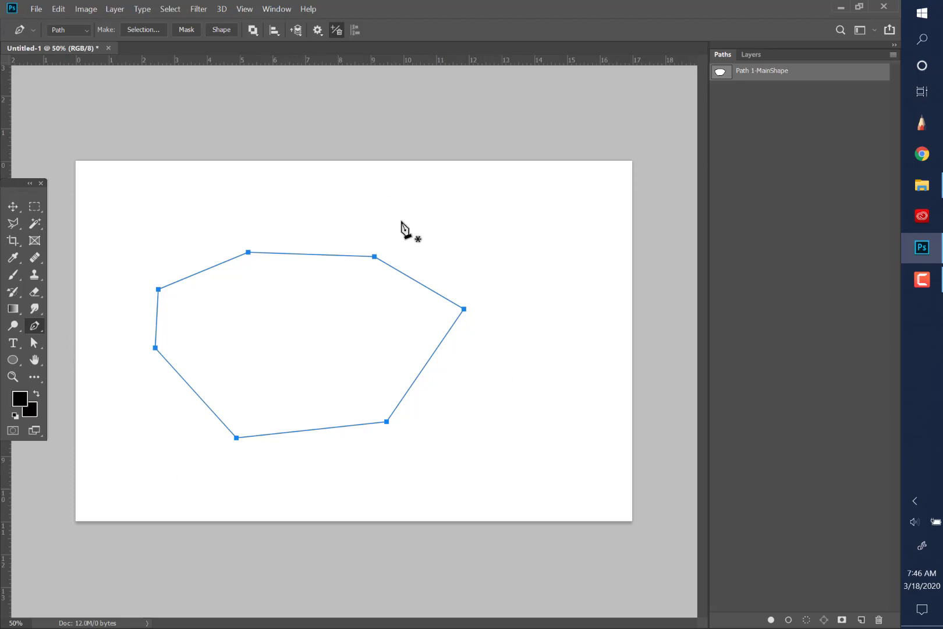
- Using the Direct Selection tool, move the path's upper-right anchor up and outward and its far-right anchor farther right
left_click(34, 343)
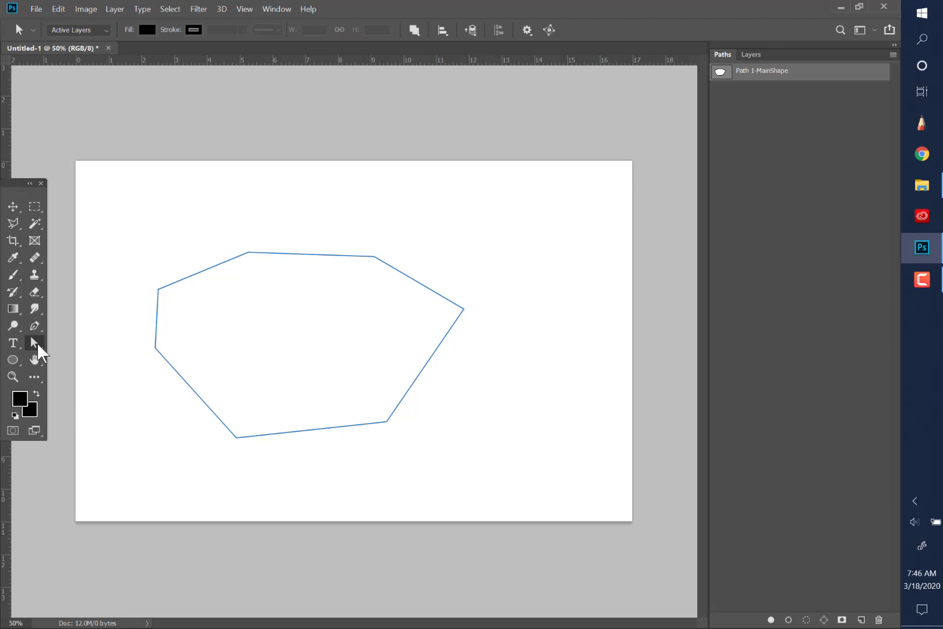
right_click(37, 345)
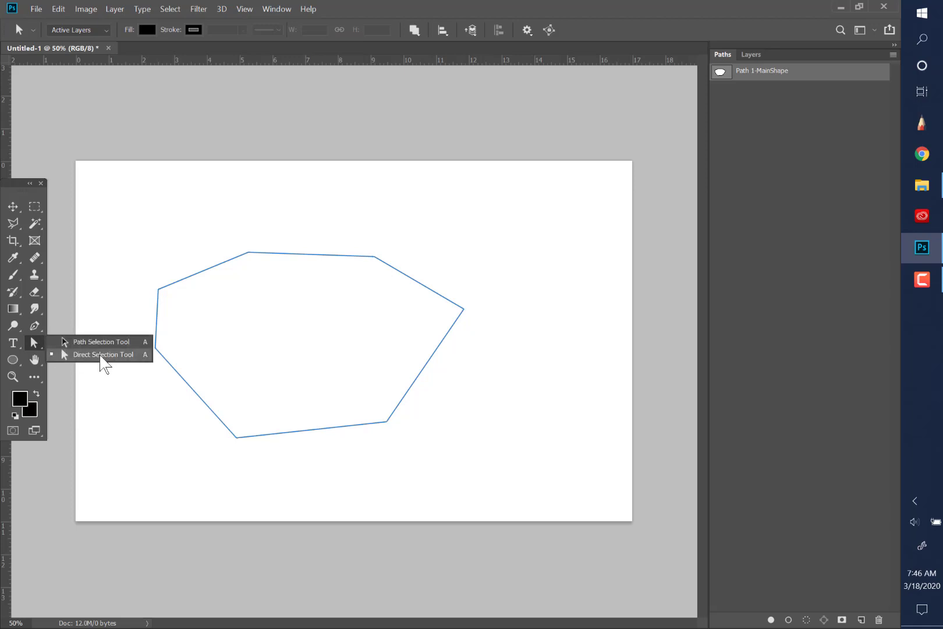
left_click(82, 353)
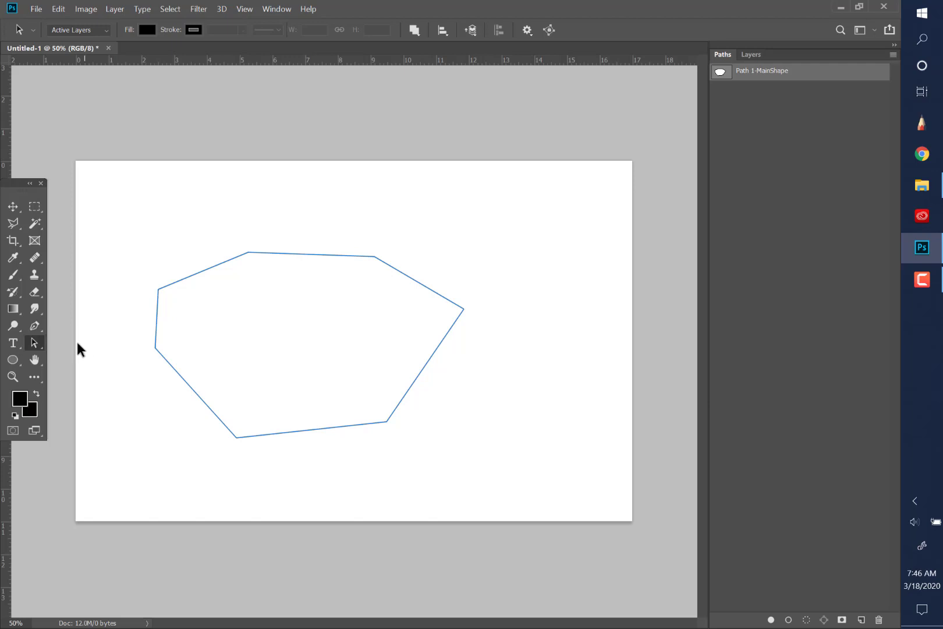
right_click(30, 348)
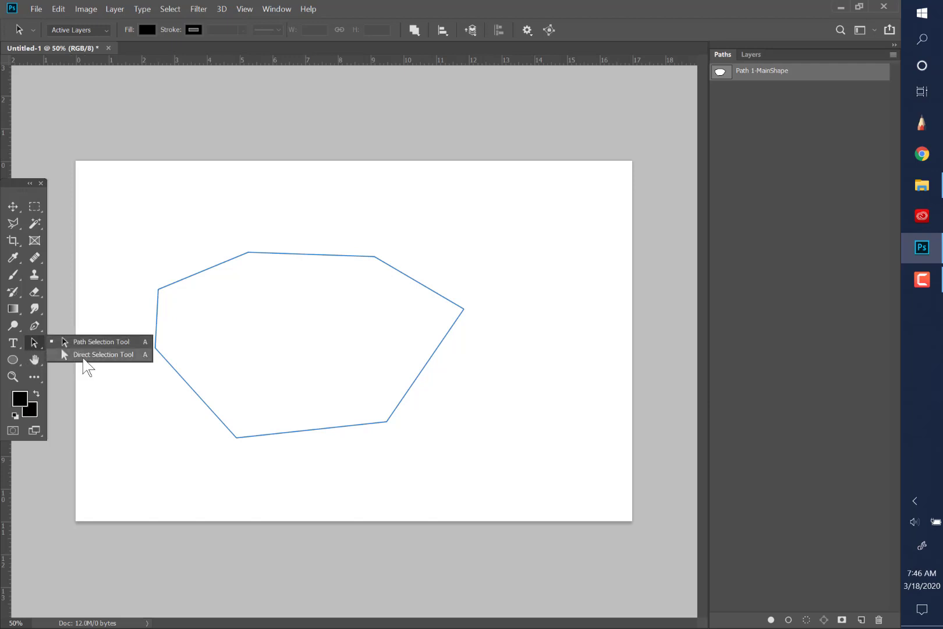
left_click(85, 356)
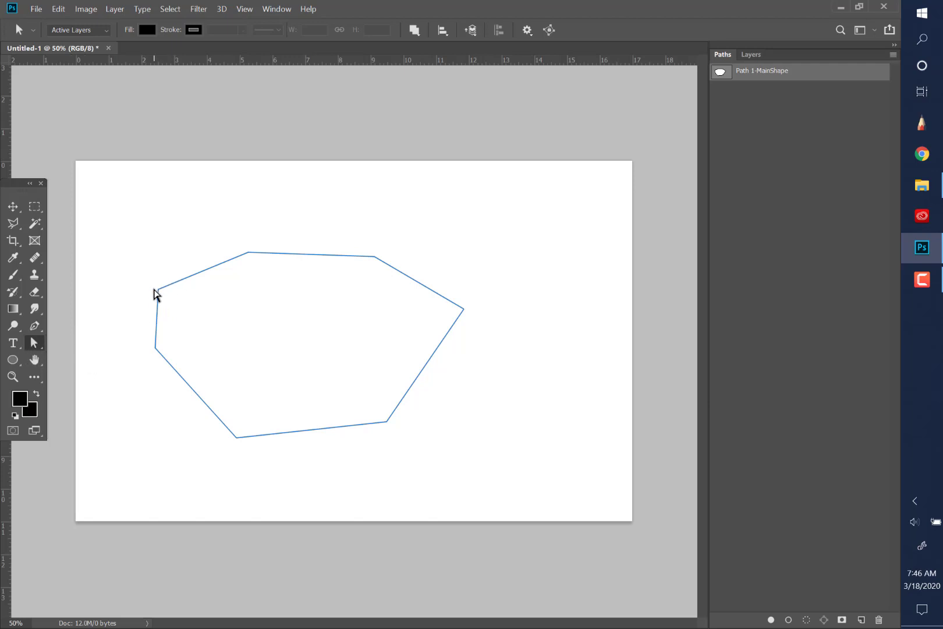
left_click(158, 290)
left_click(248, 252, "shift")
left_click_drag(373, 252, 390, 234)
left_click_drag(463, 308, 492, 315)
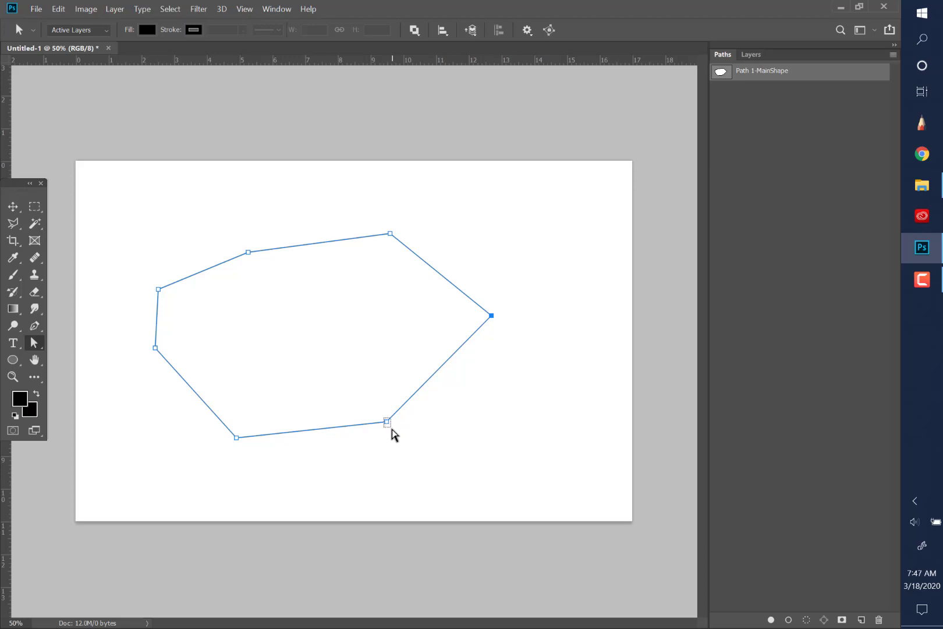
- Refine the outline by shifting both bottom anchors rightward, the upper-left anchor slightly left and down, and the far-right anchor slightly outward
left_click_drag(385, 421, 404, 424)
left_click_drag(236, 438, 273, 447)
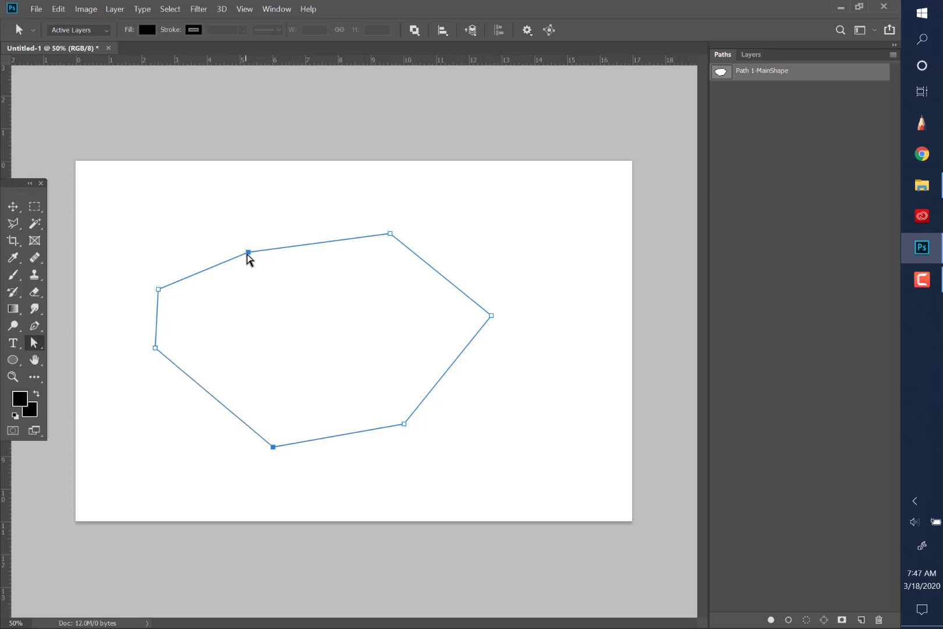
left_click_drag(247, 248, 233, 257)
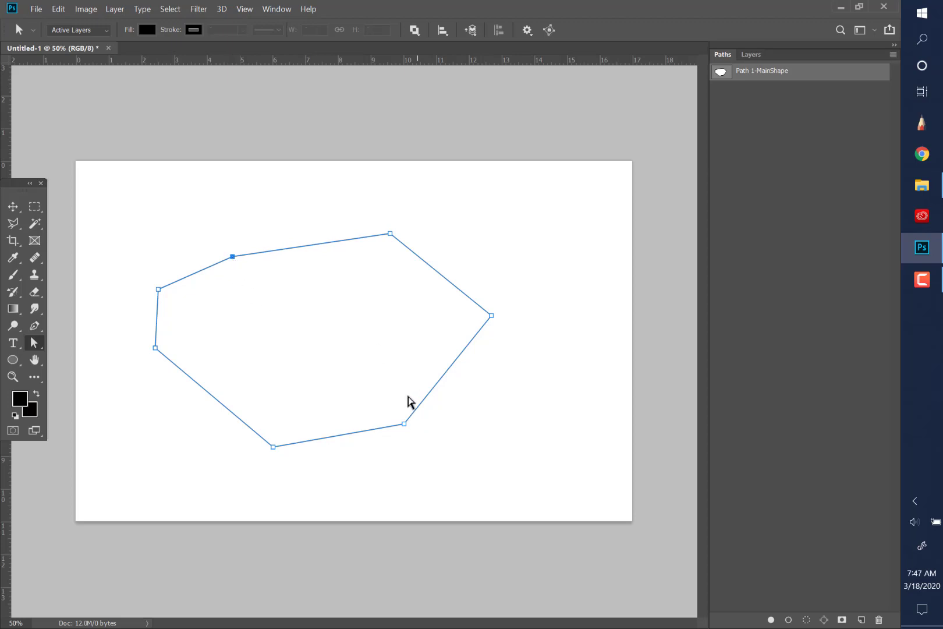
mouse_move(492, 314)
left_mouse_down()
mouse_move(498, 296)
mouse_move(501, 309)
left_mouse_up()
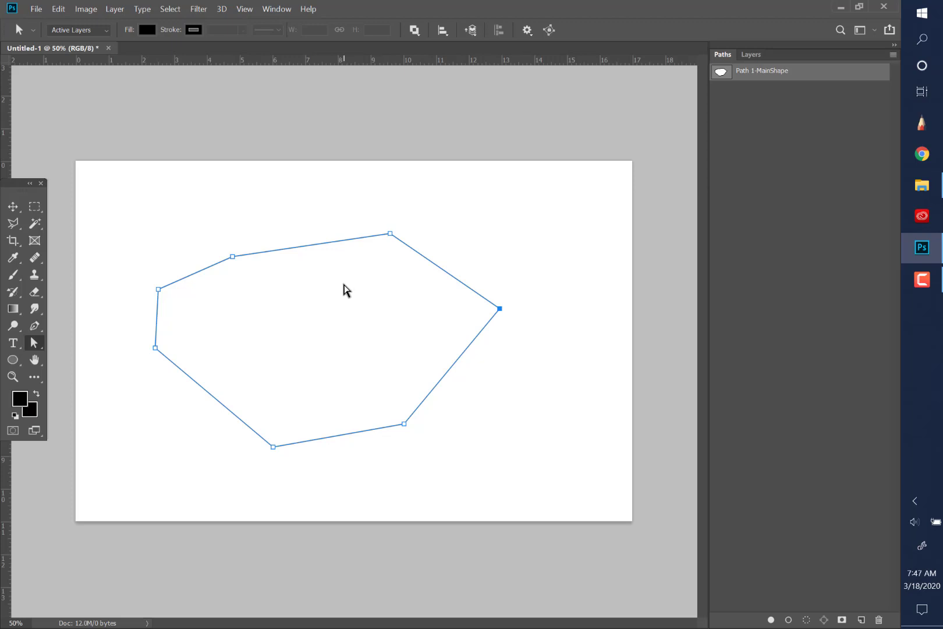
- Curve the path's upper-right anchor with the Convert Point tool, pulling its direction handle right and slightly down
left_click(32, 326)
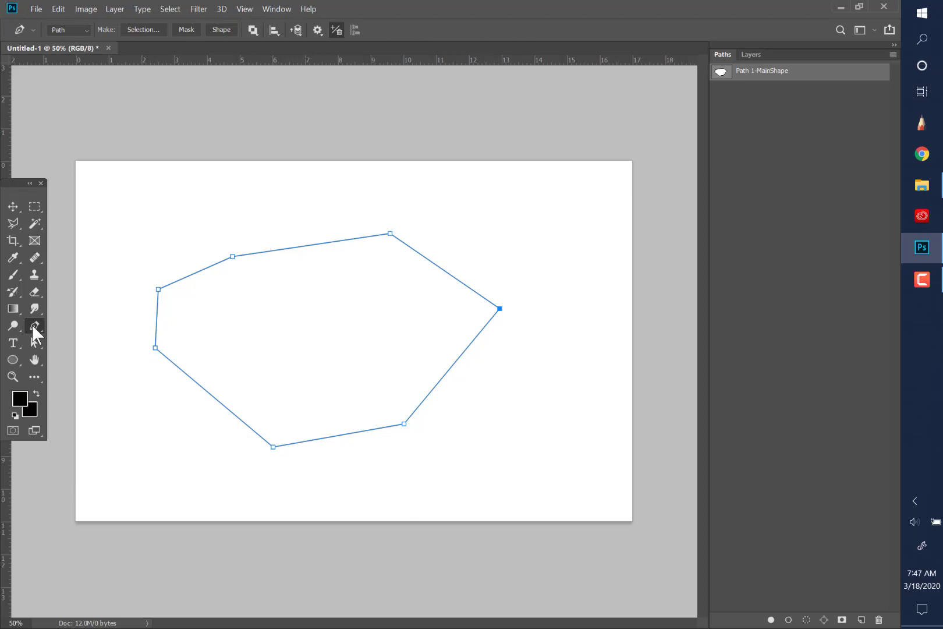
left_click(31, 323)
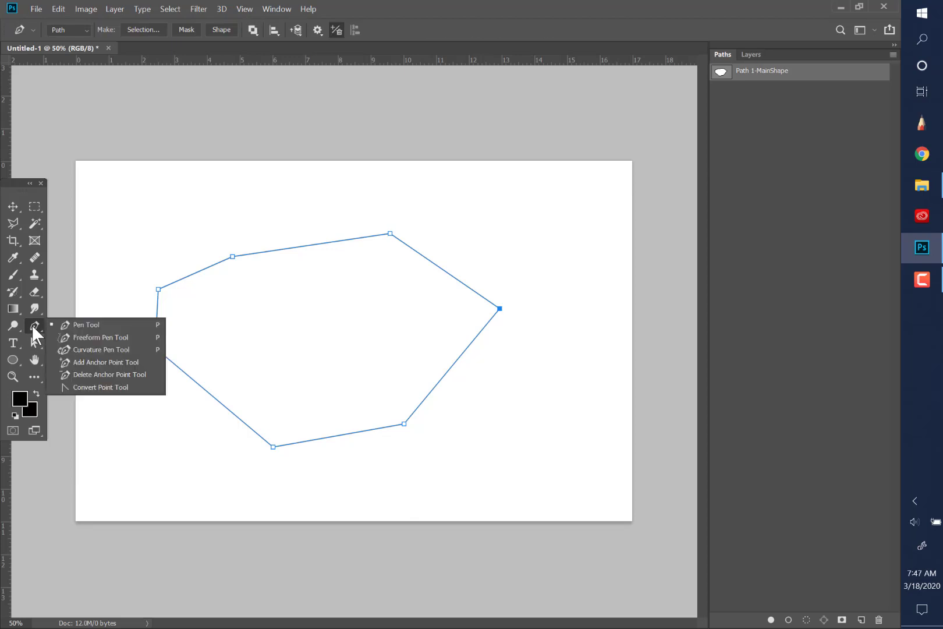
left_click(87, 387)
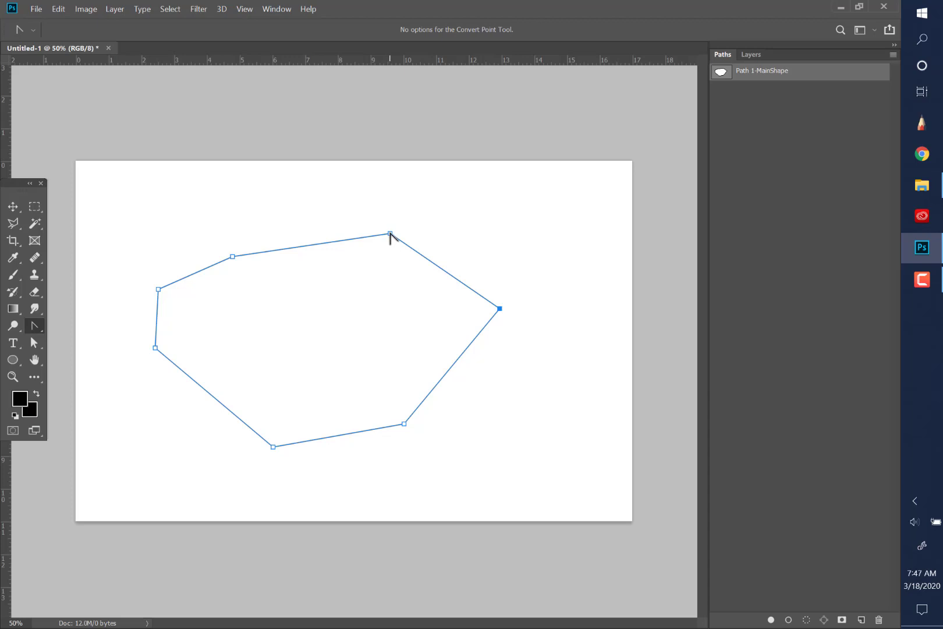
left_click_drag(390, 233, 438, 244)
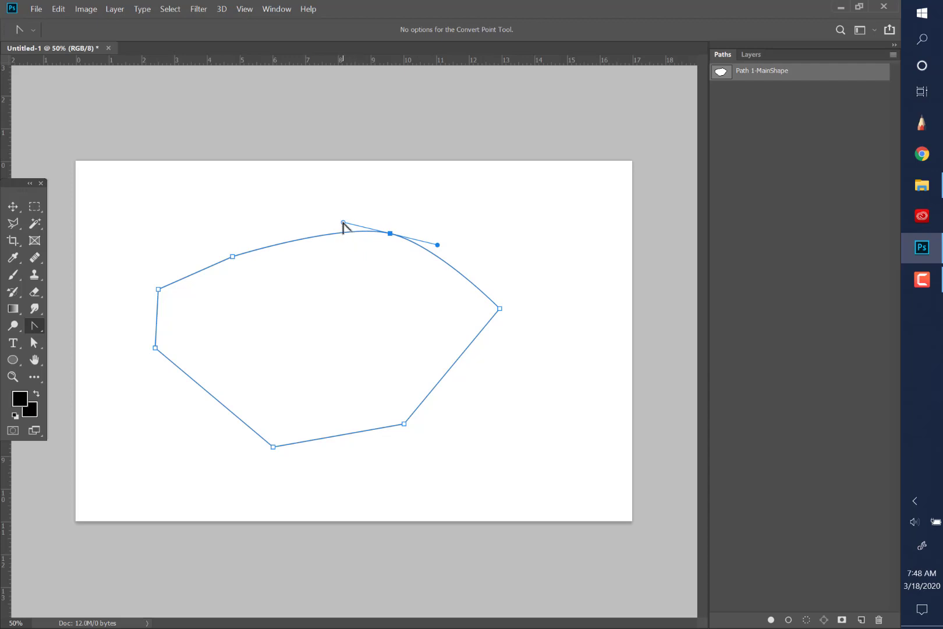
mouse_move(343, 222)
left_mouse_down()
mouse_move(382, 224)
mouse_move(312, 215)
mouse_move(378, 220)
mouse_move(341, 223)
left_mouse_up()
left_click(467, 310)
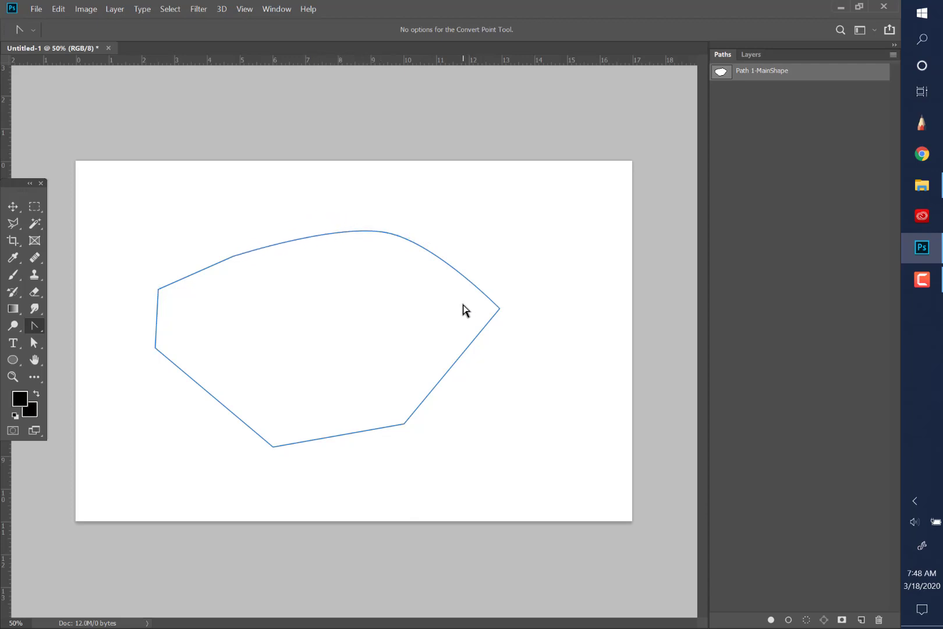
- Convert the far-right anchor to a curve and lengthen its upper handle upward to round that side of the shape
left_click(499, 307)
left_click_drag(503, 312, 513, 344)
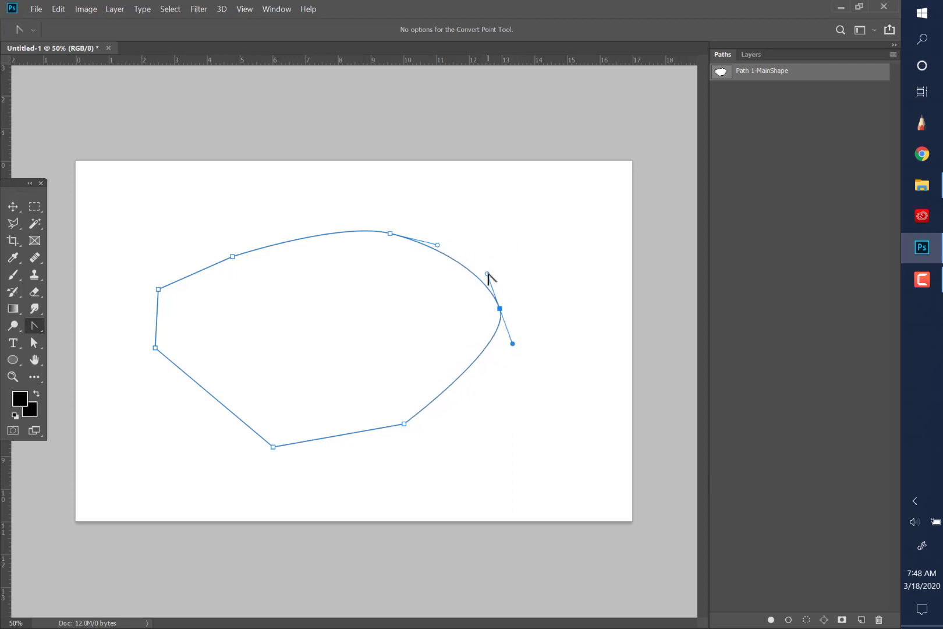
mouse_move(488, 273)
left_mouse_down()
mouse_move(487, 231)
mouse_move(490, 255)
left_mouse_up()
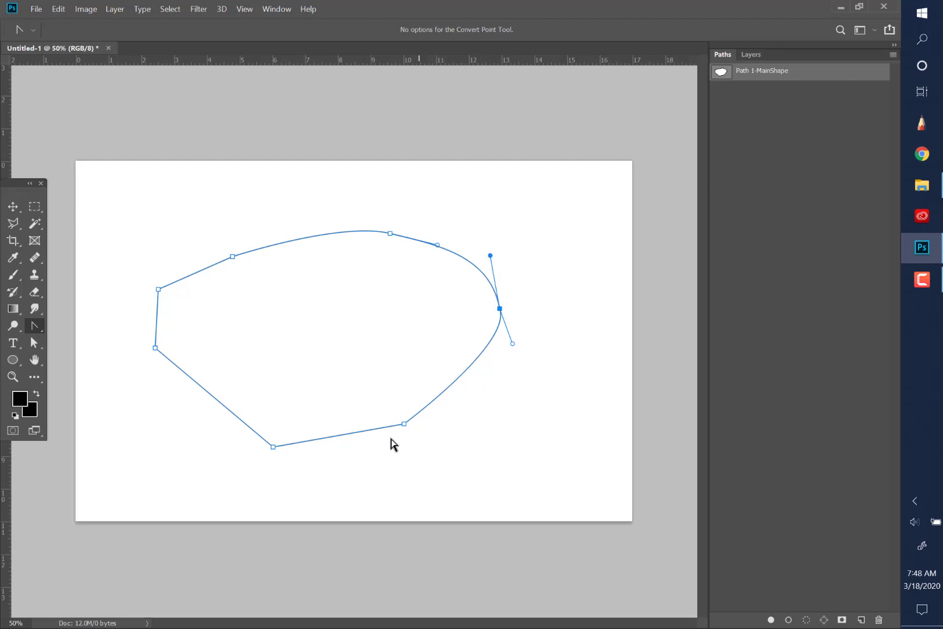
- Curve the two bottom anchors, pulling the lower-right one's handle down and right and the lower-left one's handle leftward
left_click(404, 435)
left_click(404, 424)
left_click_drag(407, 426, 441, 453)
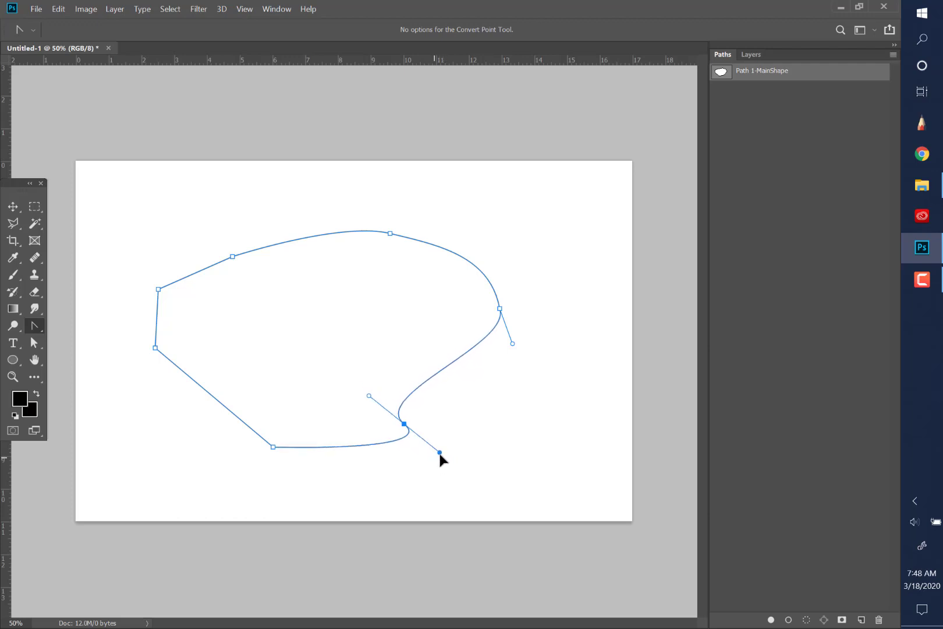
left_click(281, 462)
left_click(273, 447)
left_click_drag(273, 447, 201, 435)
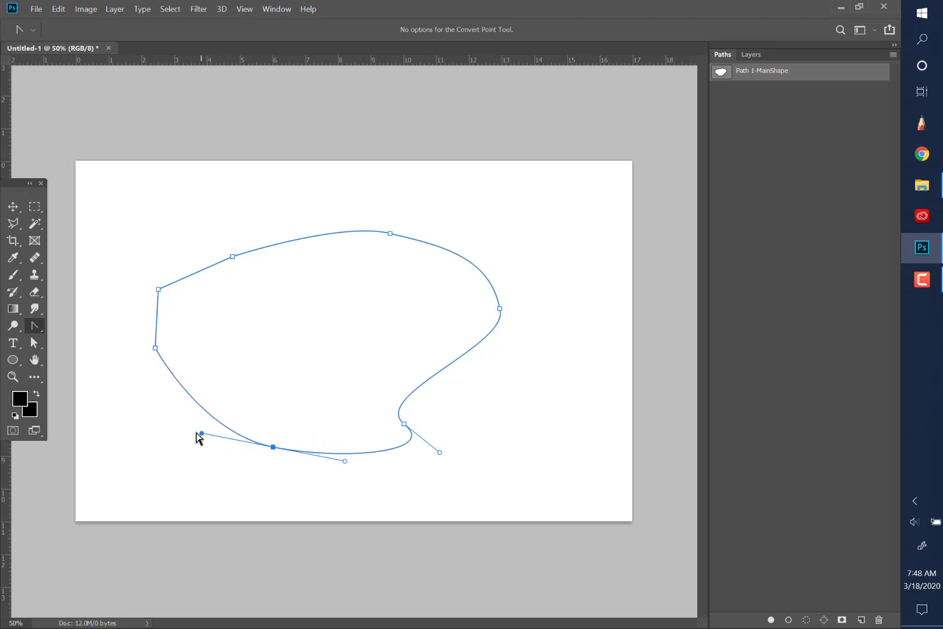
- Curve the two leftmost anchors, pulling the lower one's handle slightly up and the upper one's handle up and right
left_click(156, 348)
mouse_move(156, 348)
left_mouse_down()
mouse_move(169, 343)
mouse_move(149, 329)
left_mouse_up()
left_click_drag(158, 289, 198, 254)
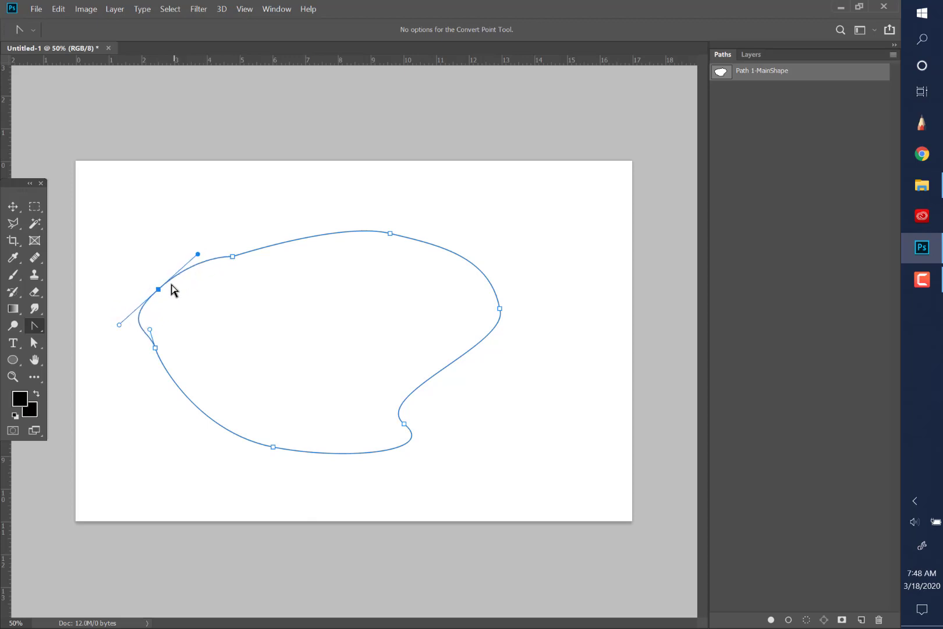
- Curve the upper-left anchor of the path's top edge with the Convert Point tool, pulling its handle right and slightly up
left_click(232, 257)
left_click_drag(232, 256, 259, 251)
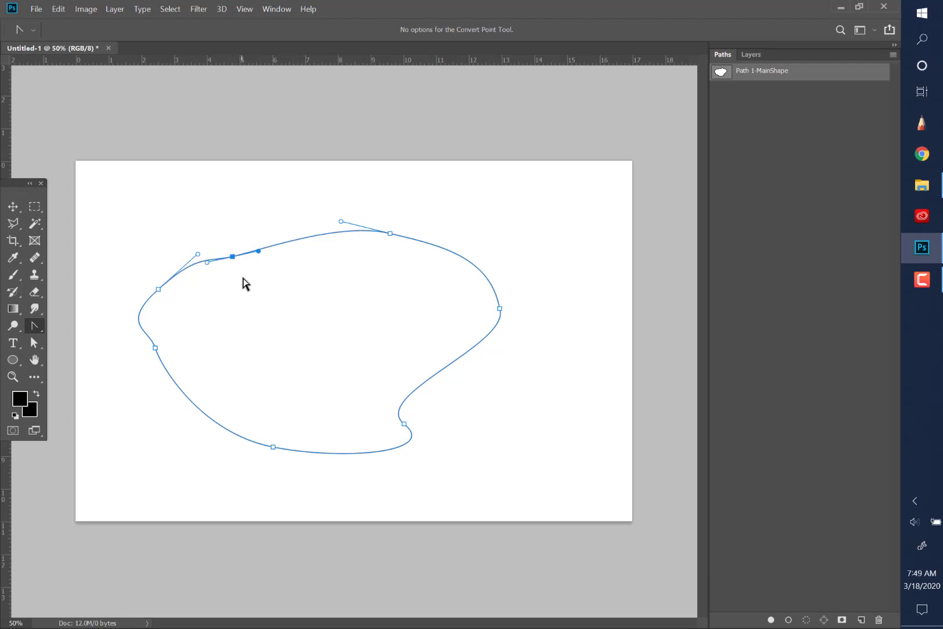
left_click(240, 280)
left_click(233, 257)
- Shift the entire path slightly left and down with the Path Selection tool
left_click(30, 325)
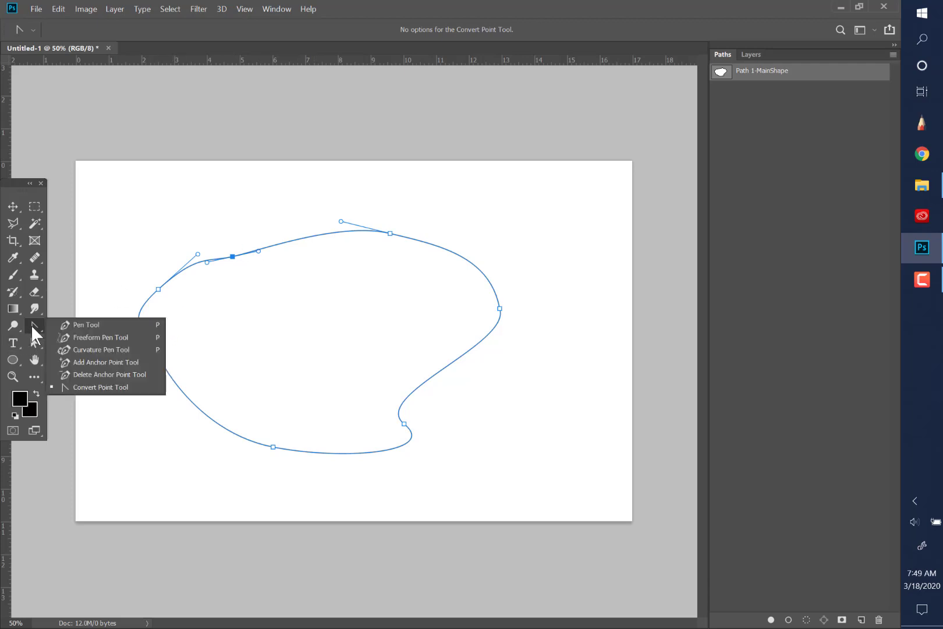
left_click(34, 343)
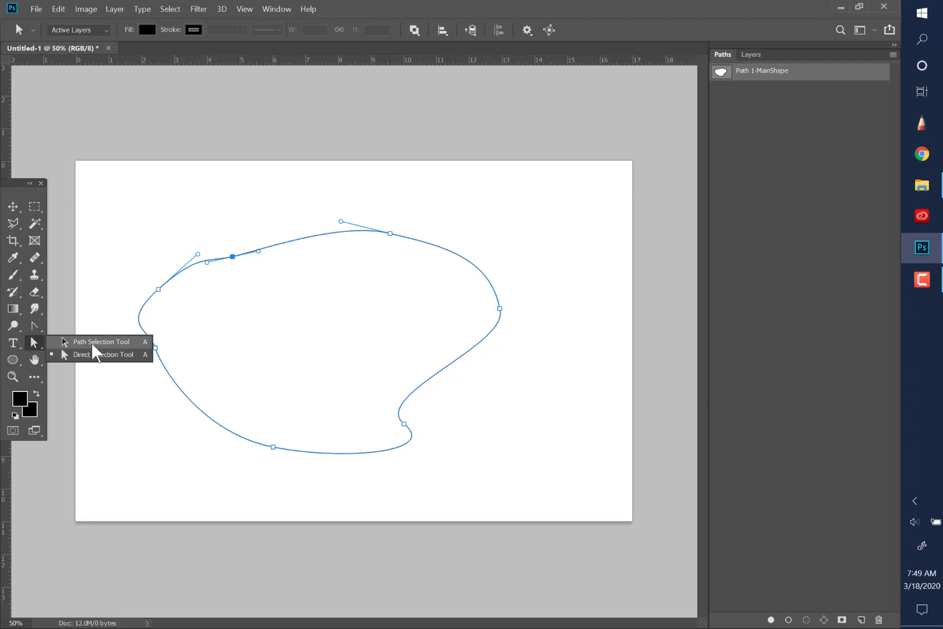
left_click(92, 344)
left_click_drag(232, 260, 227, 262)
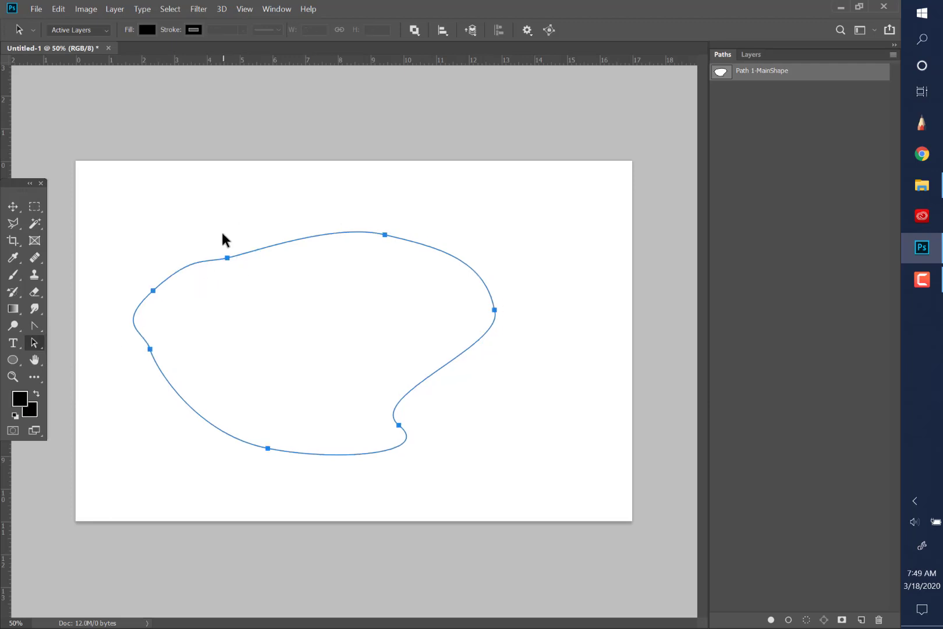
left_click(225, 264)
right_click(226, 260)
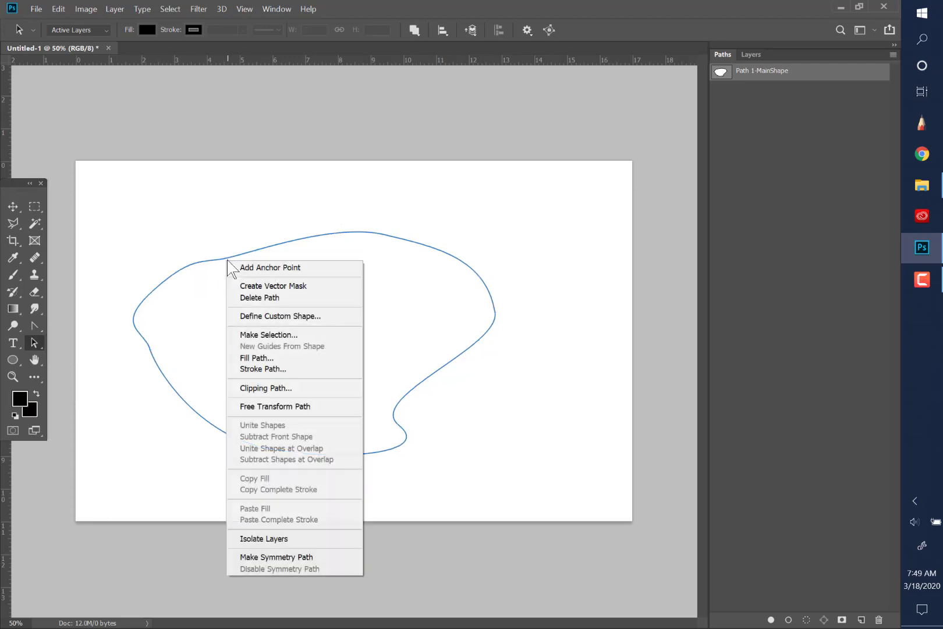
- Move the top edge's left anchor up and to the right with the Direct Selection tool
right_click(35, 343)
left_click(57, 356)
left_click(234, 264)
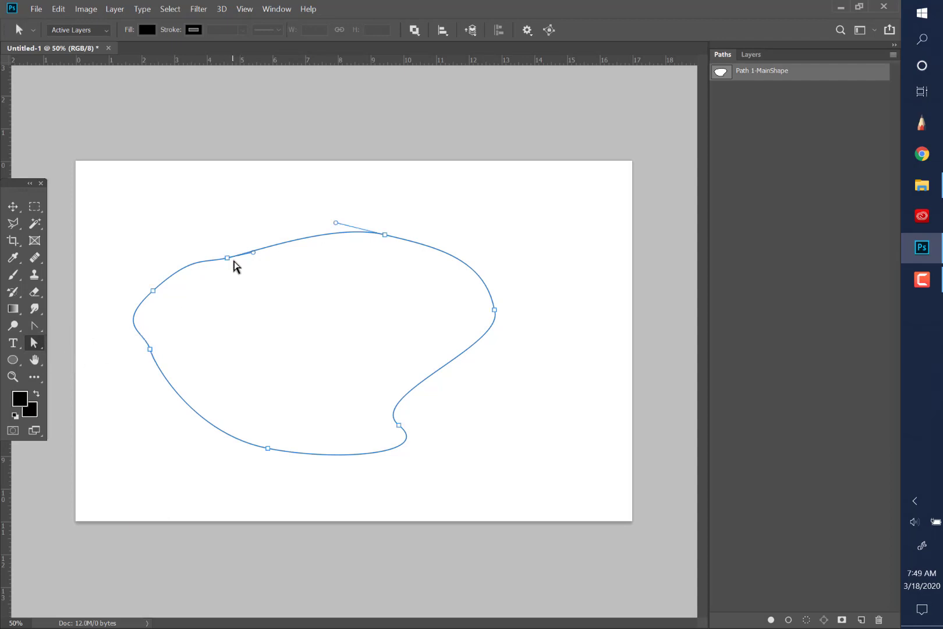
left_click_drag(228, 263, 254, 235)
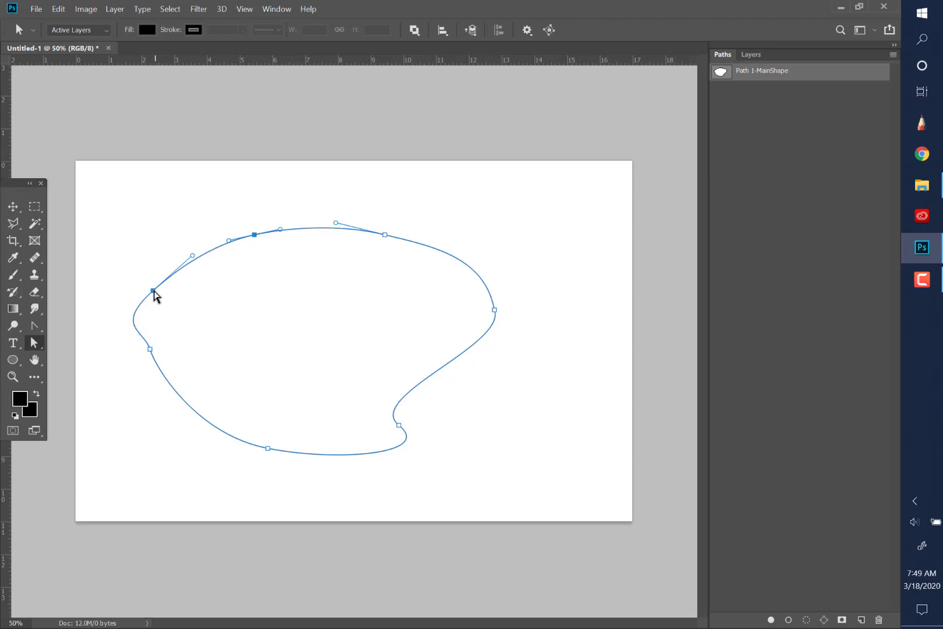
- Nudge the upper-left side anchor up and right, and raise the neighbouring top anchor slightly further up and right
left_click_drag(153, 289, 155, 279)
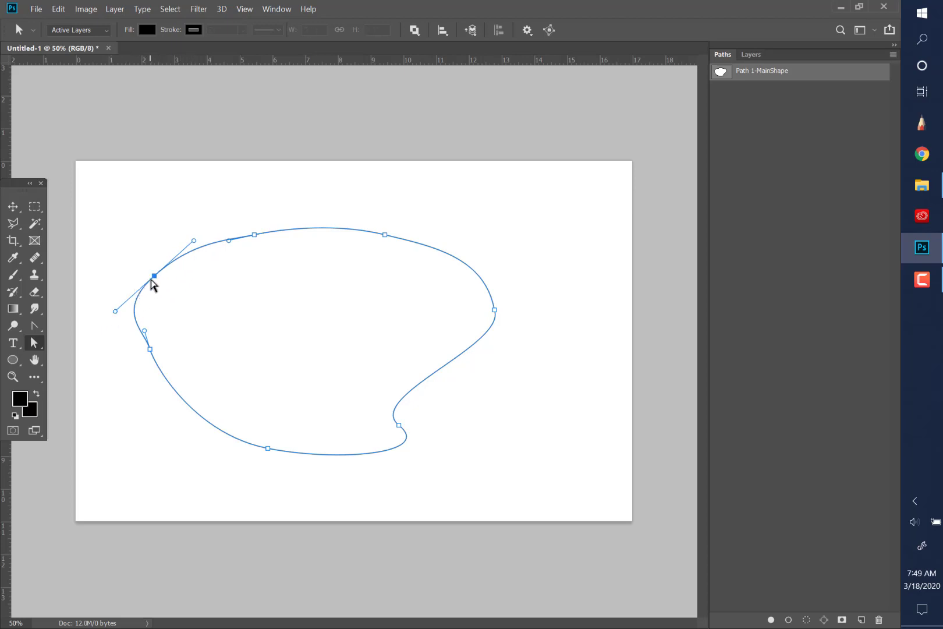
mouse_move(154, 277)
left_mouse_down()
mouse_move(200, 242)
mouse_move(163, 274)
left_mouse_up()
left_click(167, 267)
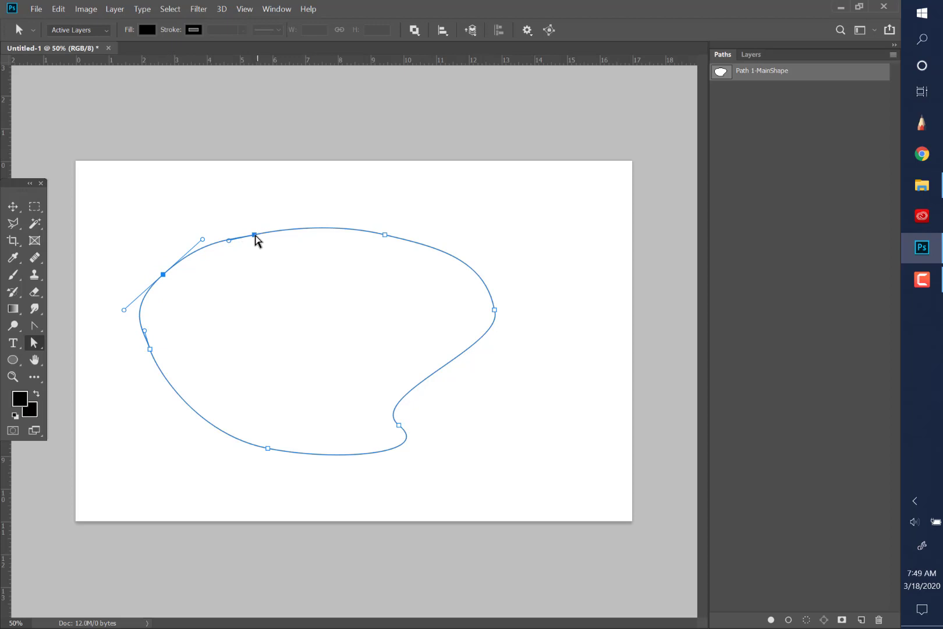
left_click_drag(255, 235, 264, 223)
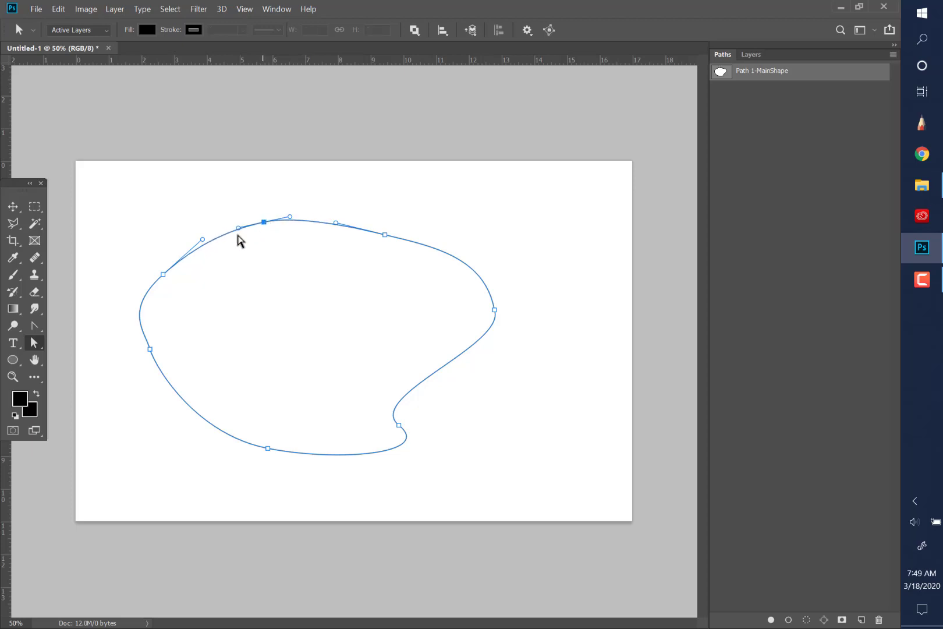
- Remove the left anchor on the path's top edge with the Delete Anchor Point tool
left_click(33, 326)
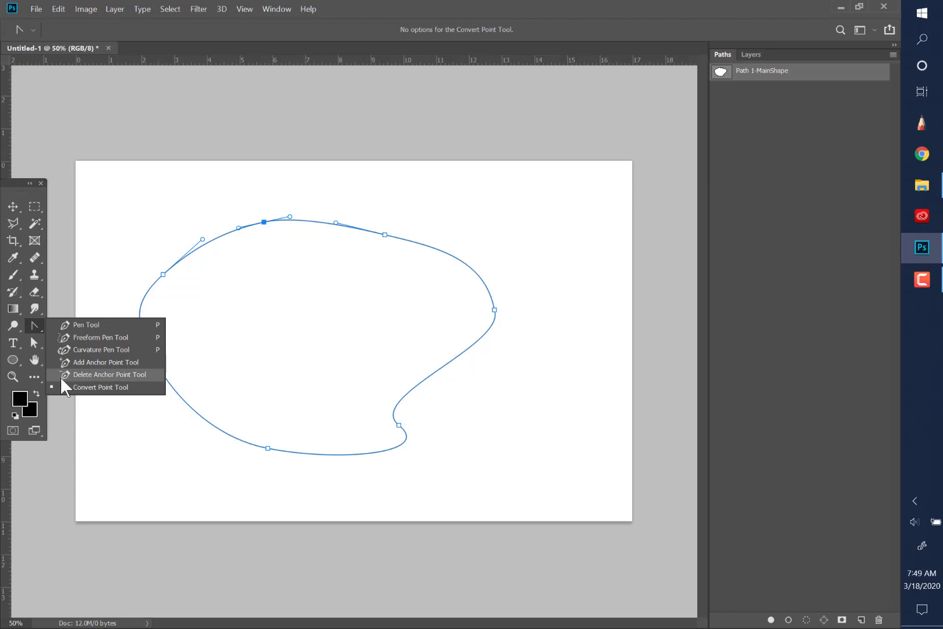
left_click(78, 373)
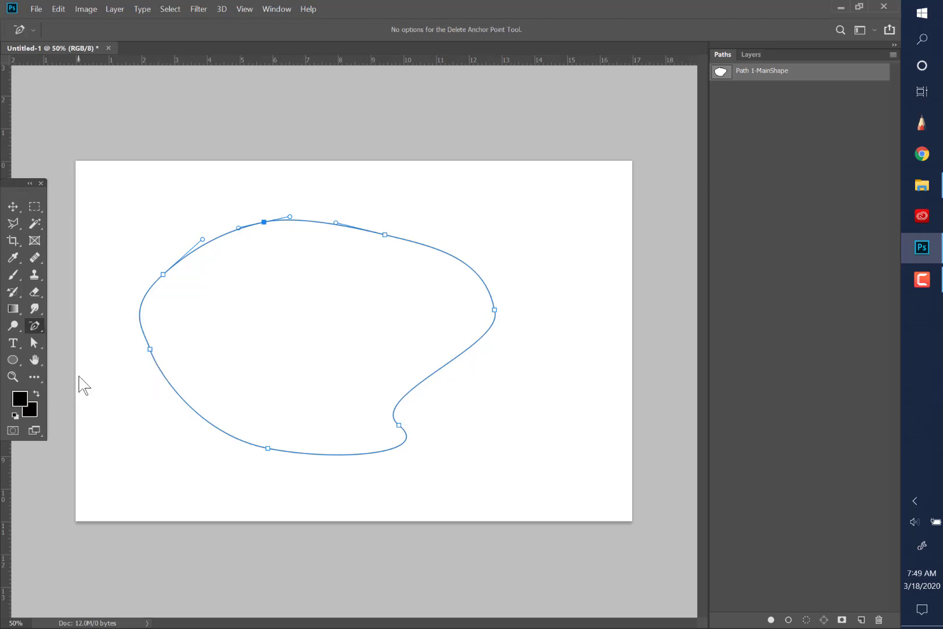
left_click(264, 223)
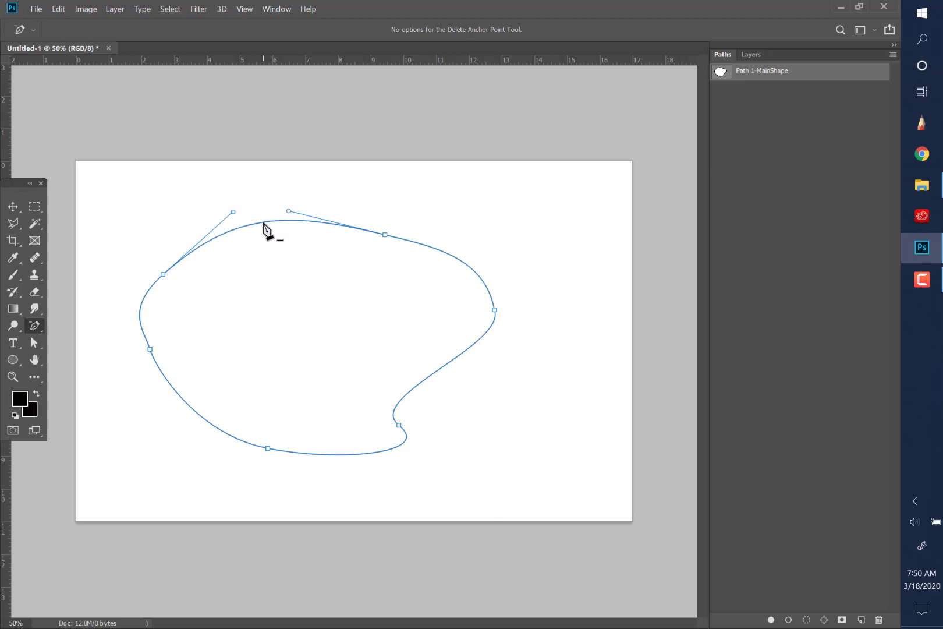
- Pull the upper-left anchor's upper handle right with the Direct Selection tool, and move that anchor up and right
left_click(33, 343)
mouse_move(236, 213)
left_mouse_down()
mouse_move(246, 221)
mouse_move(253, 215)
left_mouse_up()
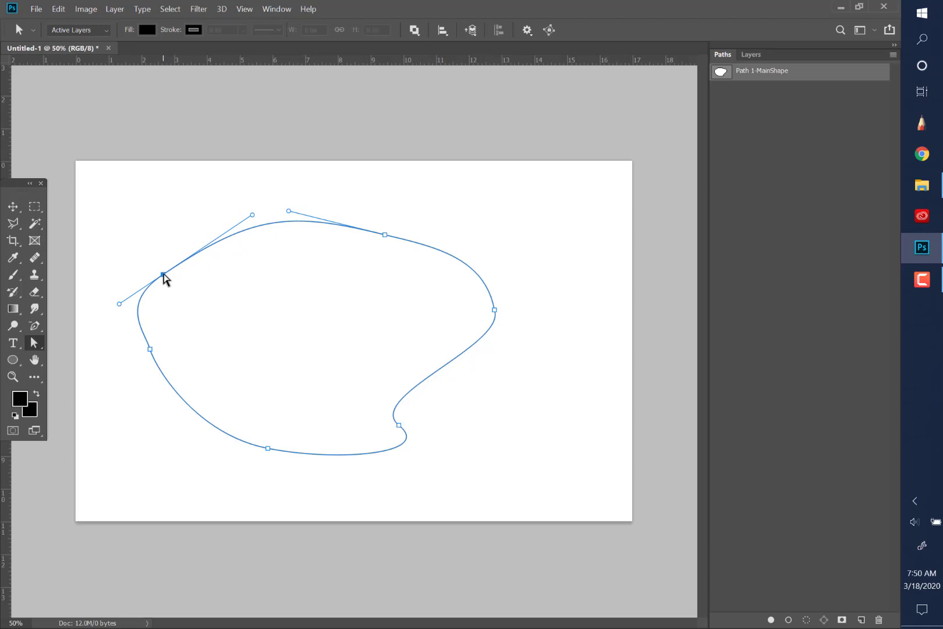
left_click_drag(163, 274, 178, 256)
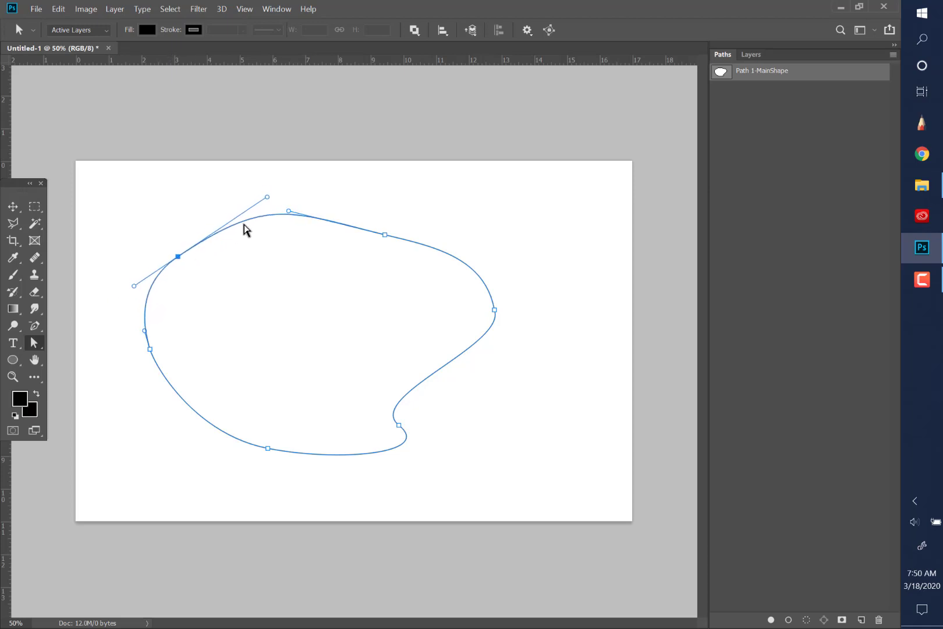
- Pull the upper-right anchor's left handle right and down, move that anchor slightly up and right, and deselect the path
left_click_drag(289, 211, 312, 224)
left_click(386, 235)
left_click_drag(385, 236, 391, 227)
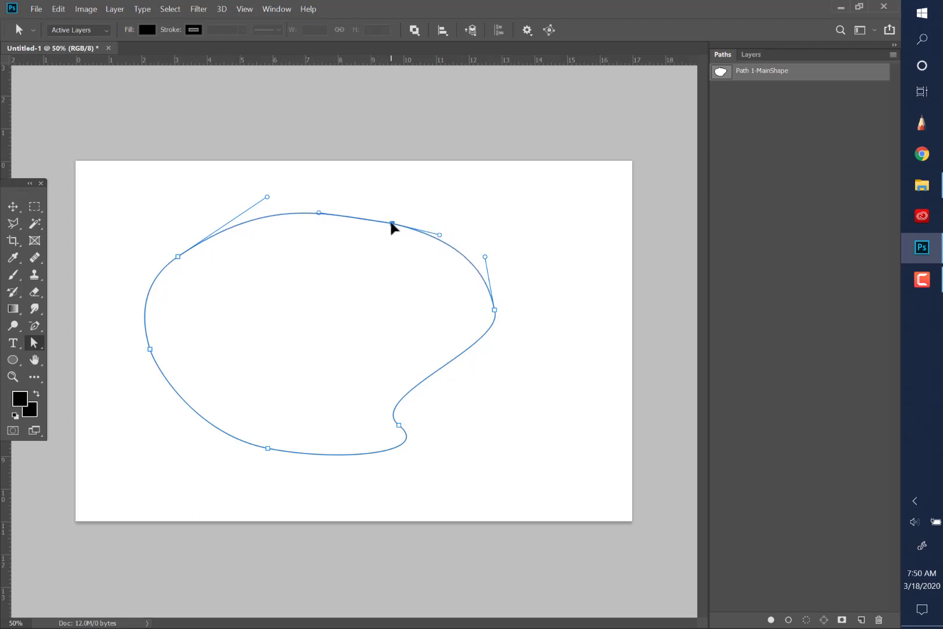
left_click(267, 448, "shift")
left_click(133, 402)
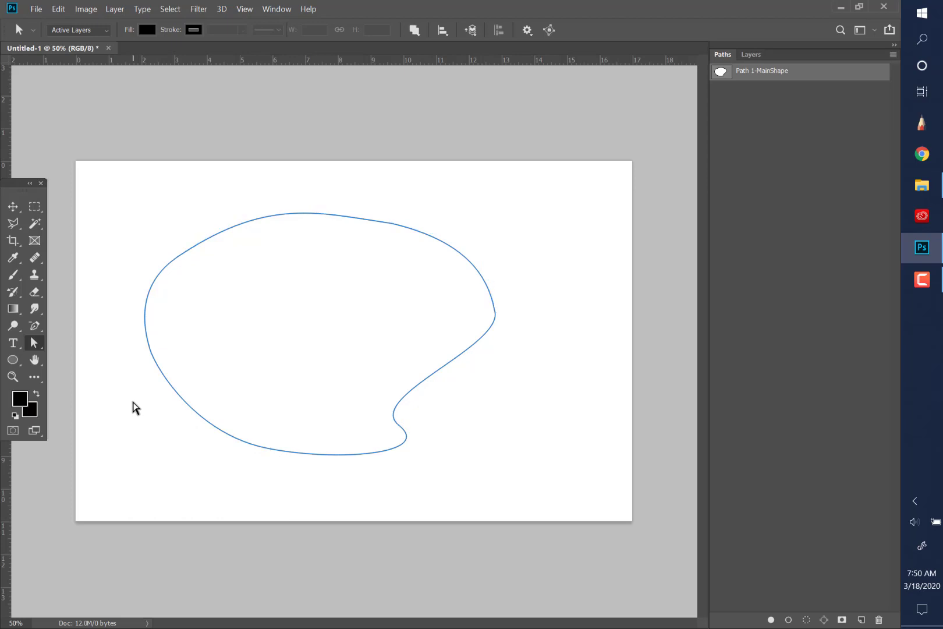
- Raise the left handle of the upper-right anchor slightly to smooth the top curve, and deselect the path
left_click(357, 221)
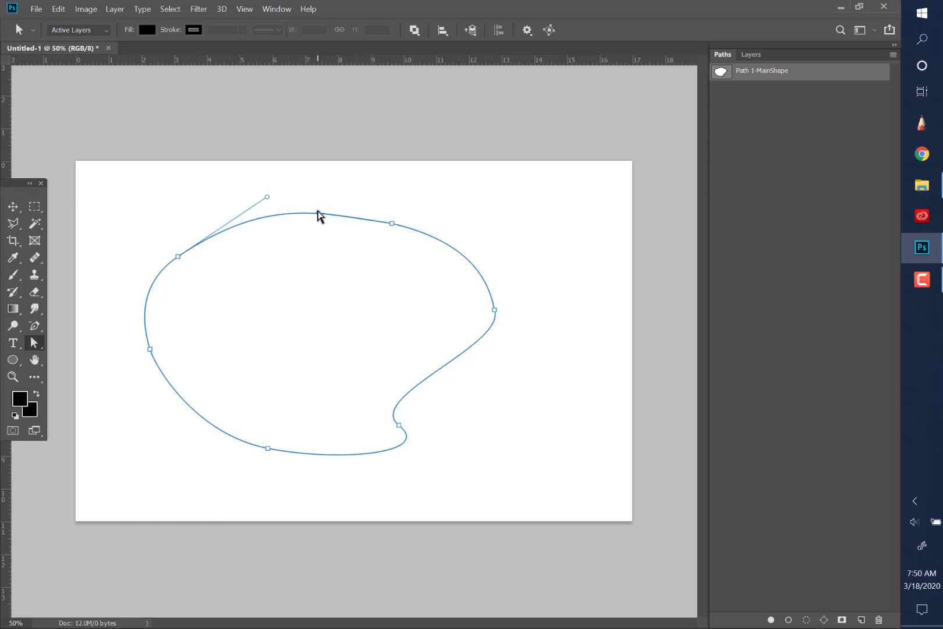
left_click(320, 215)
left_click(319, 214)
left_click_drag(319, 212, 322, 209)
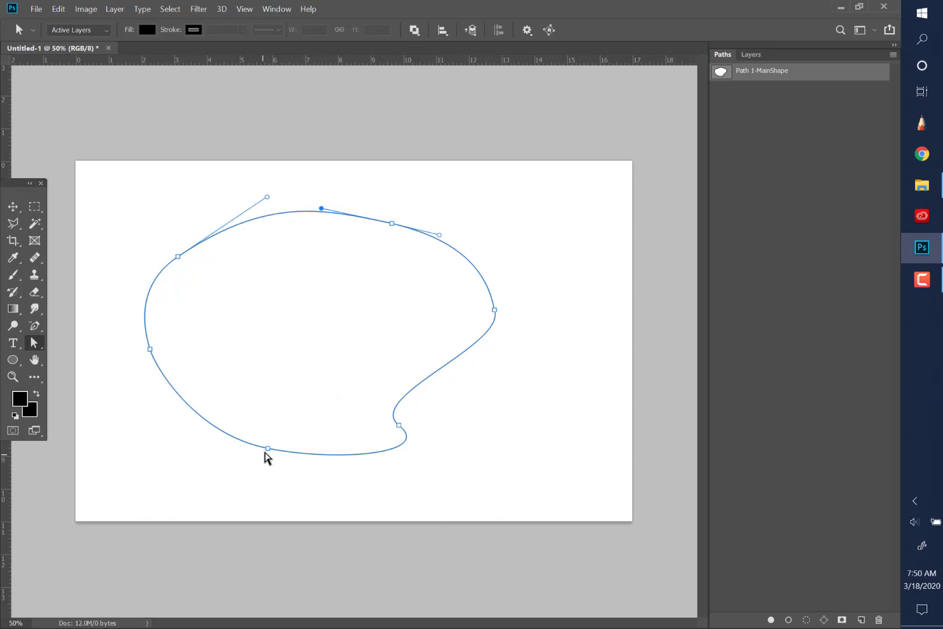
left_click(294, 498)
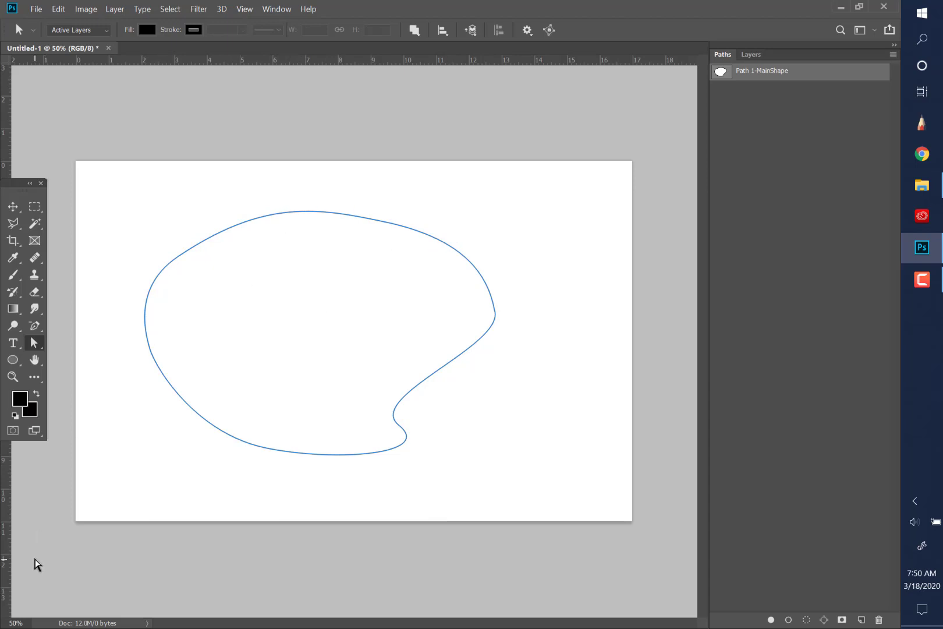
- Create a new layer named Layer 1-MainShape
left_click(752, 55)
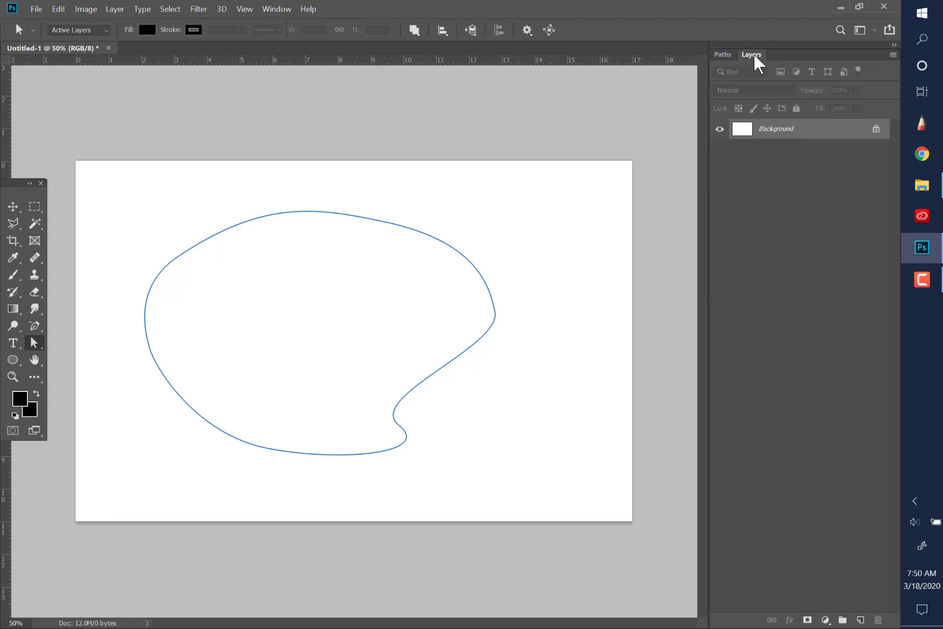
left_click(115, 9)
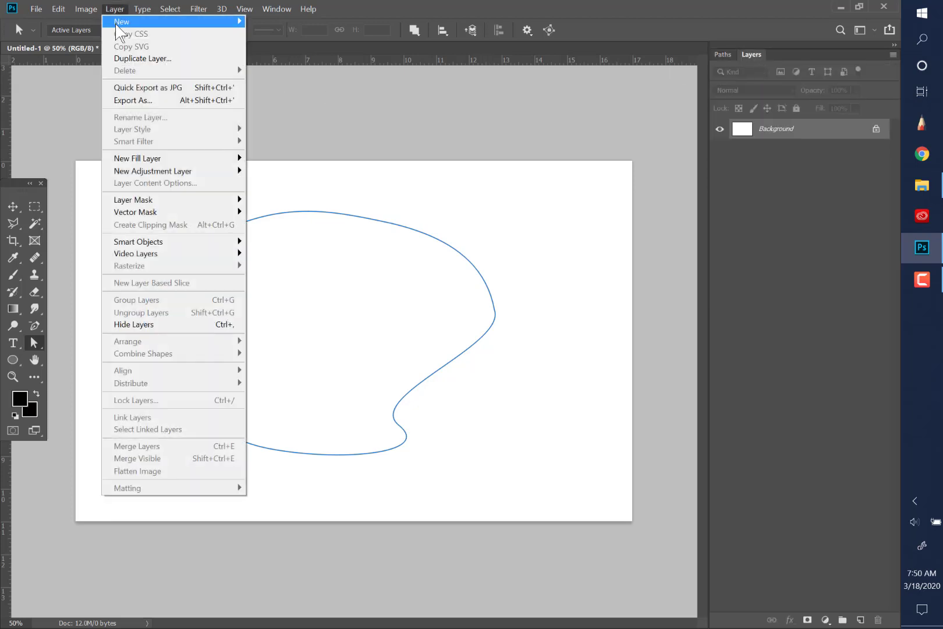
mouse_move(245, 8)
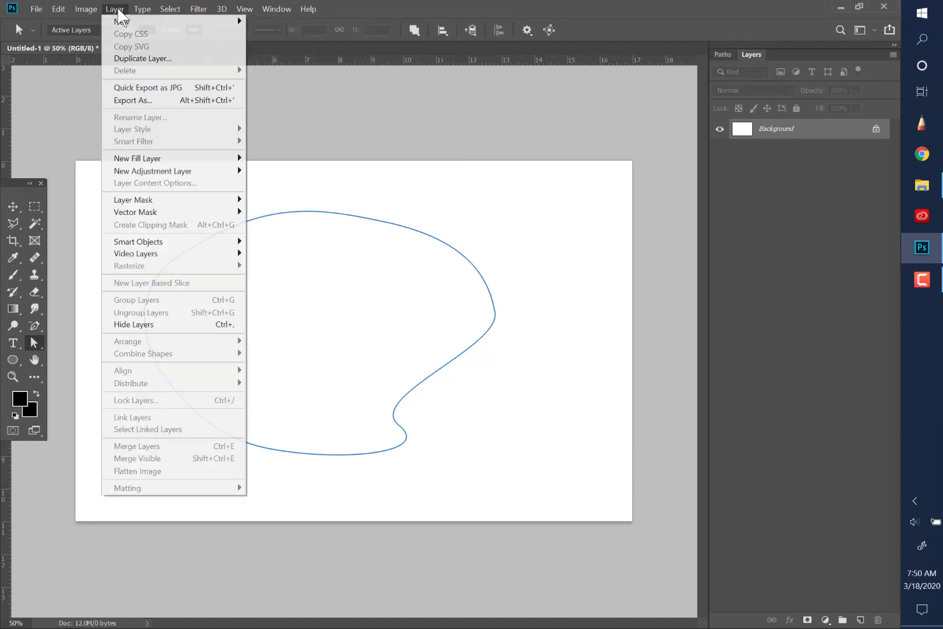
mouse_move(174, 25)
left_click(265, 22)
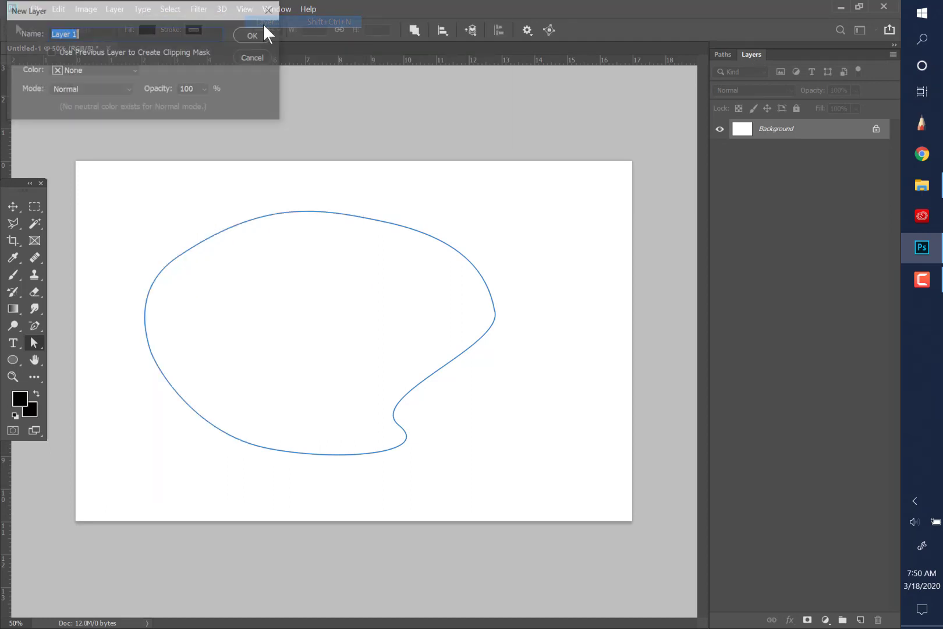
left_click(108, 30)
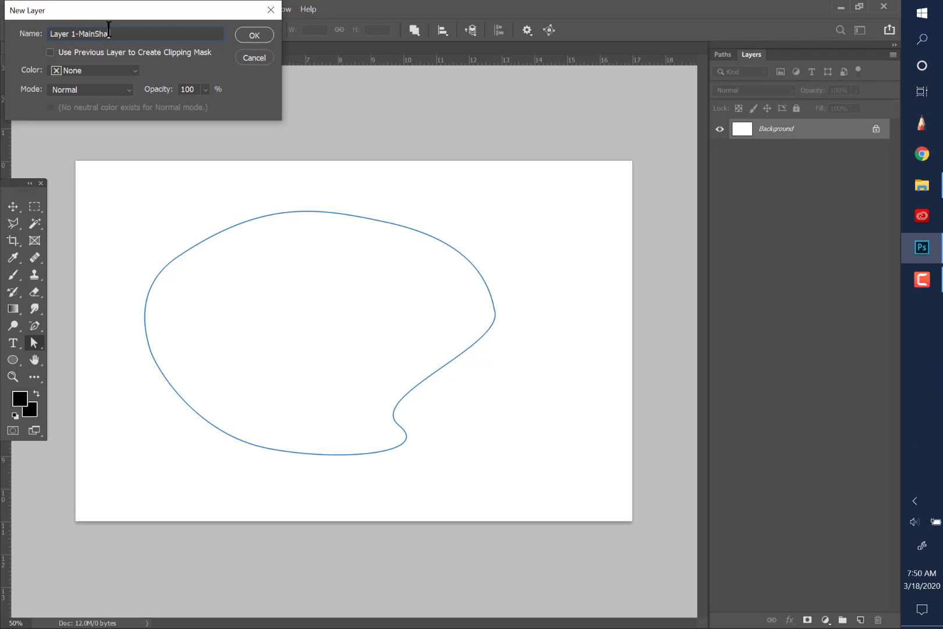
left_click(249, 40)
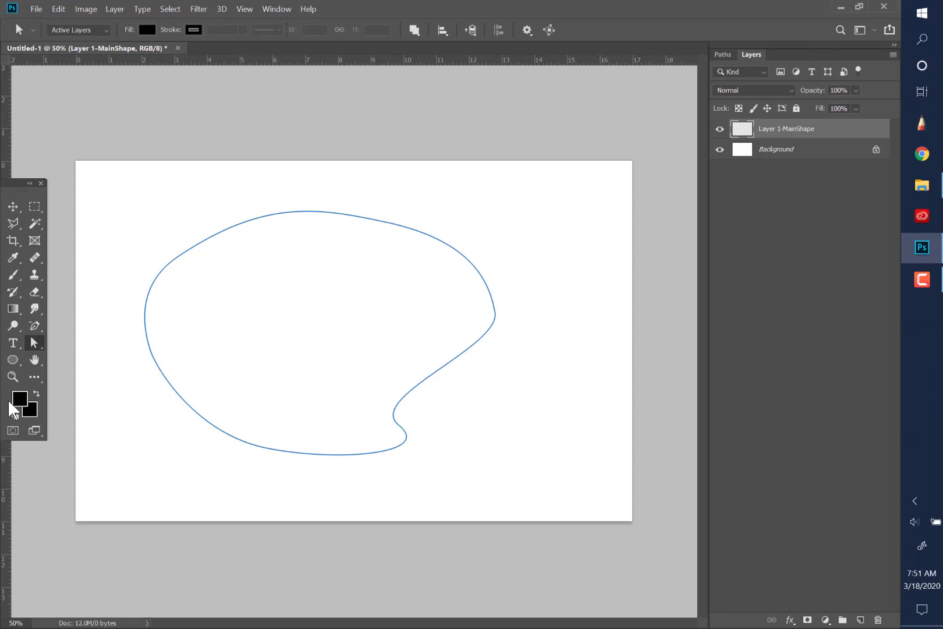
- Examine the path's outline up close, then settle on a 66.7% view of the whole shape
left_click(13, 377)
left_click(150, 344)
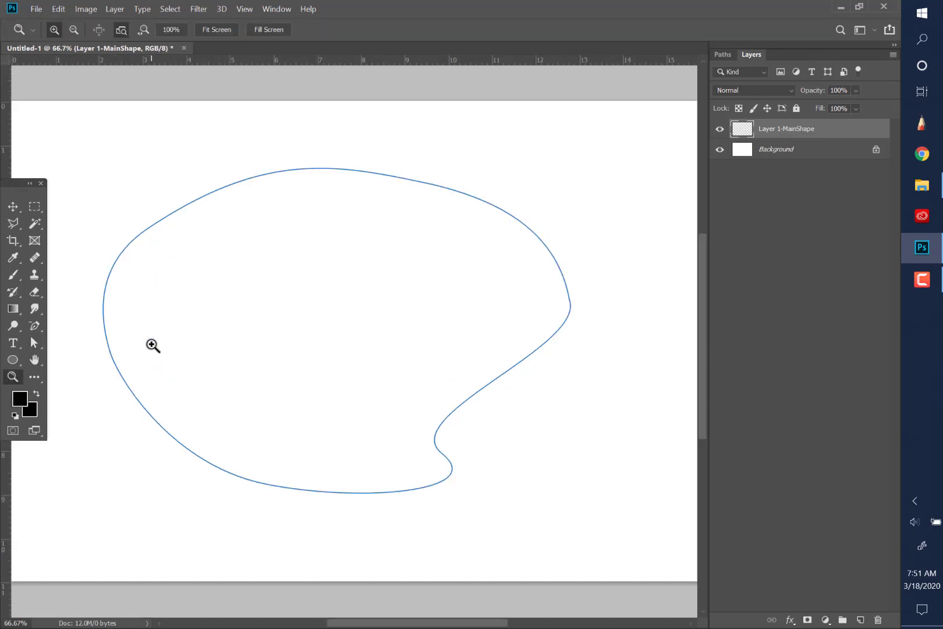
left_click(100, 353)
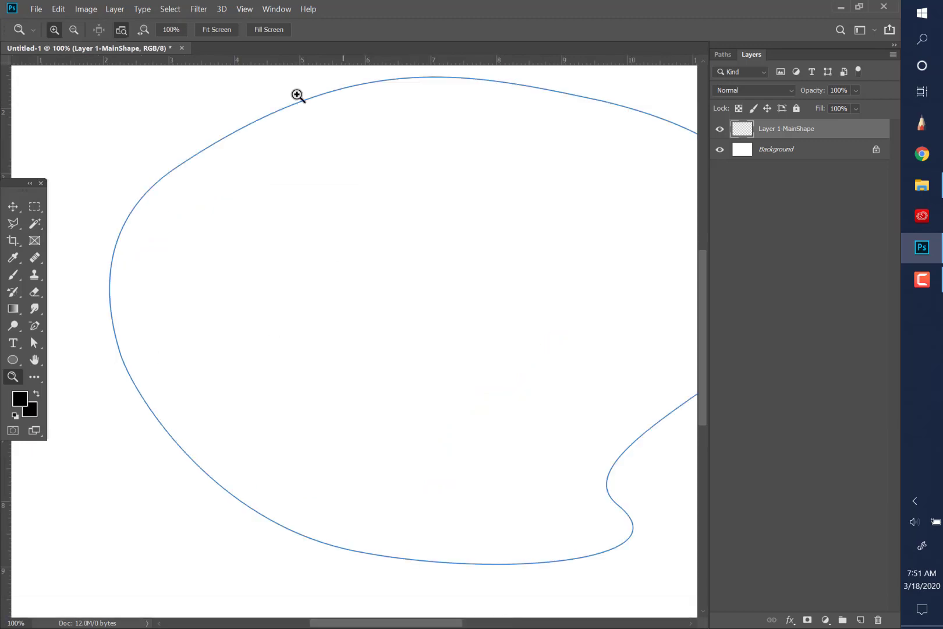
left_click(247, 8)
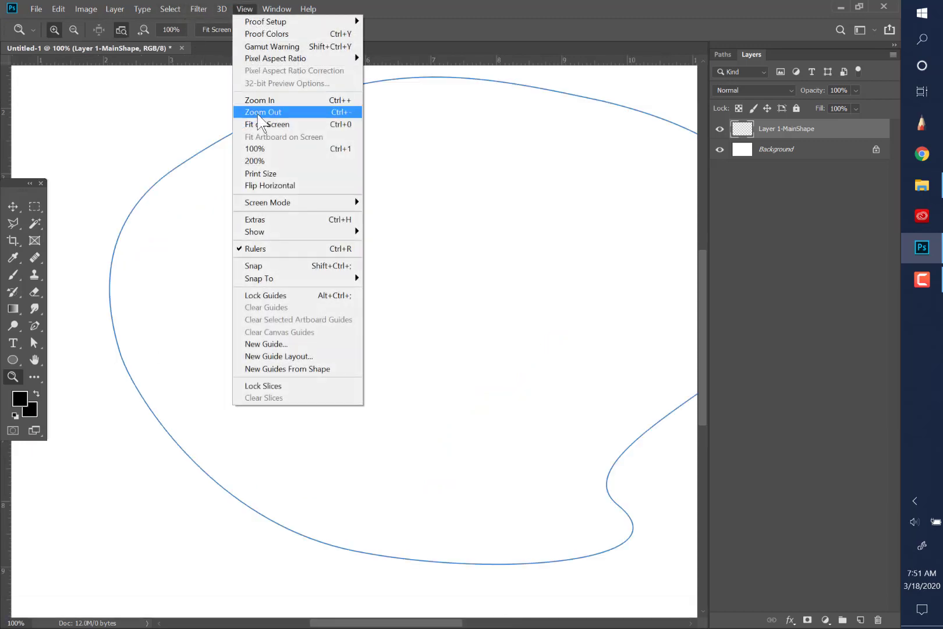
left_click(258, 110)
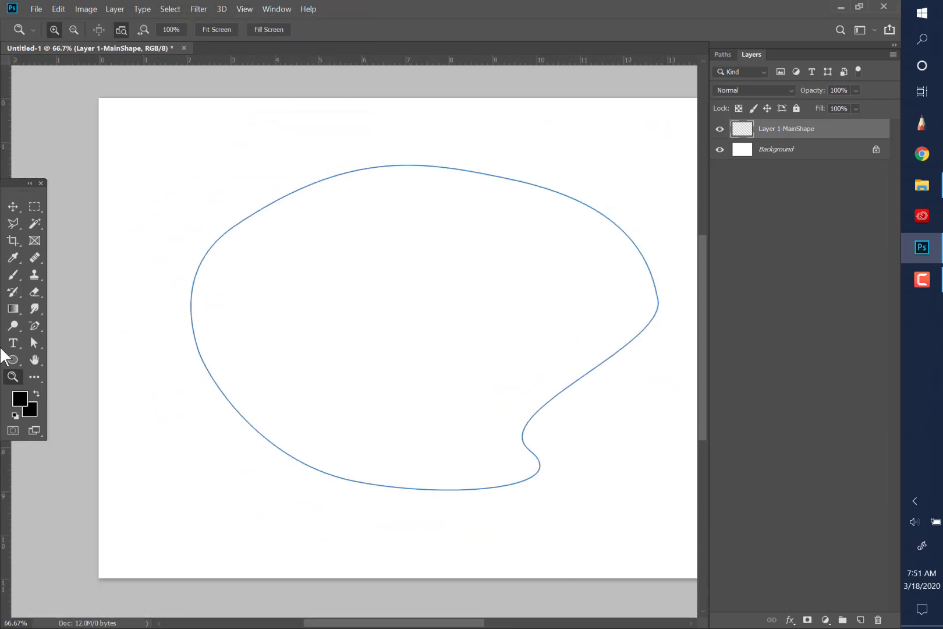
left_click(36, 358)
left_click_drag(178, 404, 128, 424)
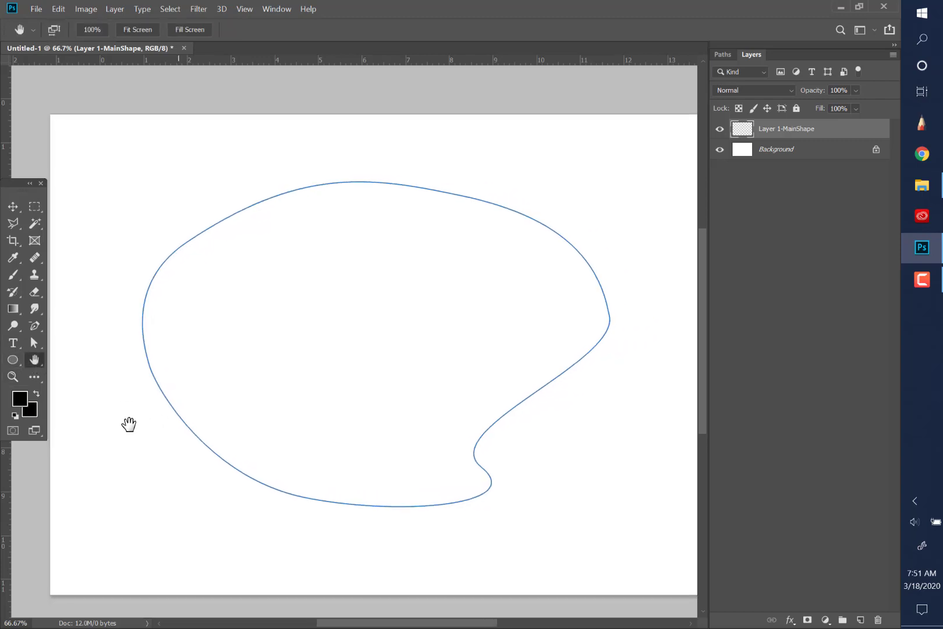
- Load Path 1-MainShape as a selection and return to the layer list
left_click(15, 207)
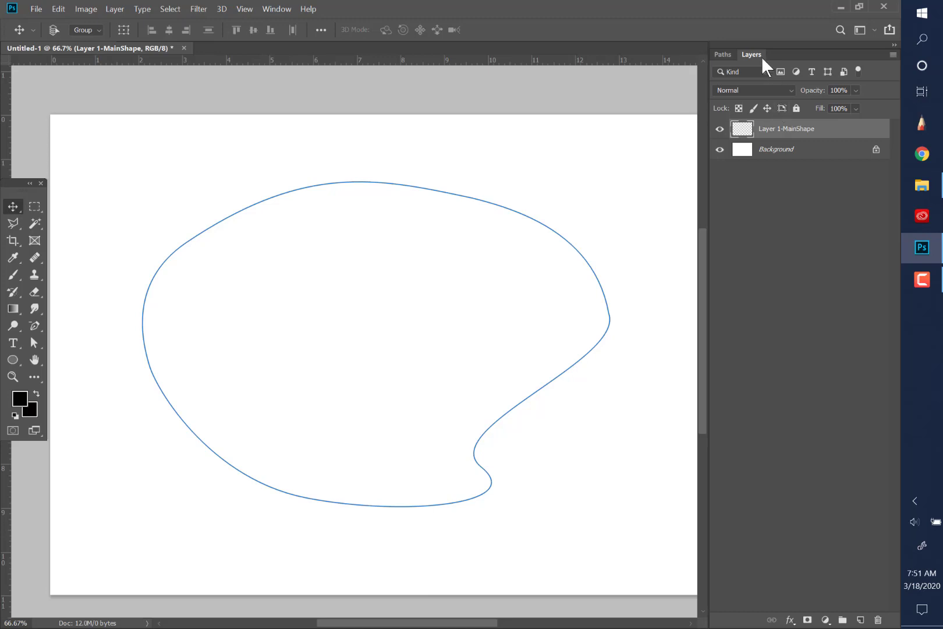
left_click(717, 53)
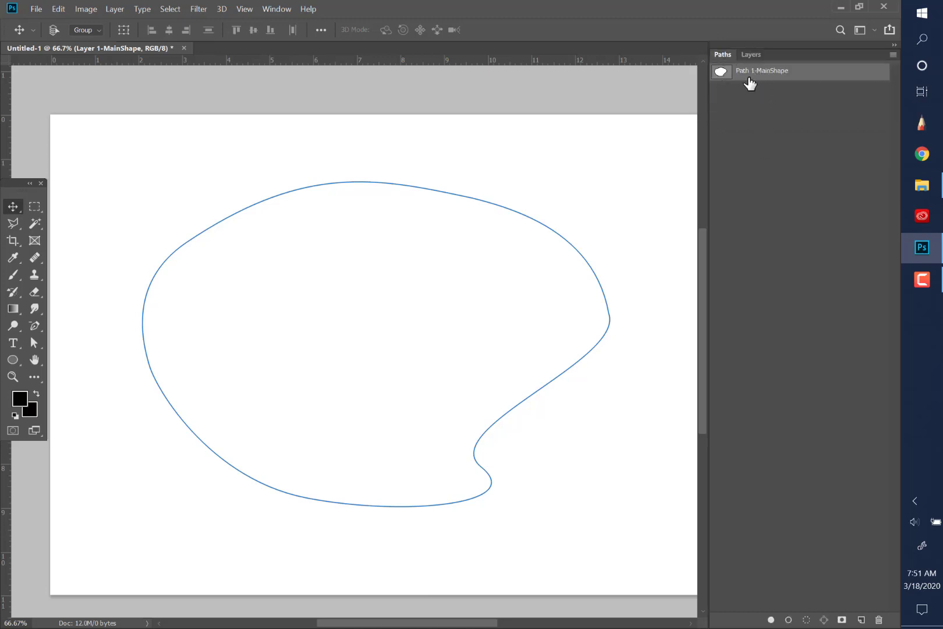
left_click(807, 620)
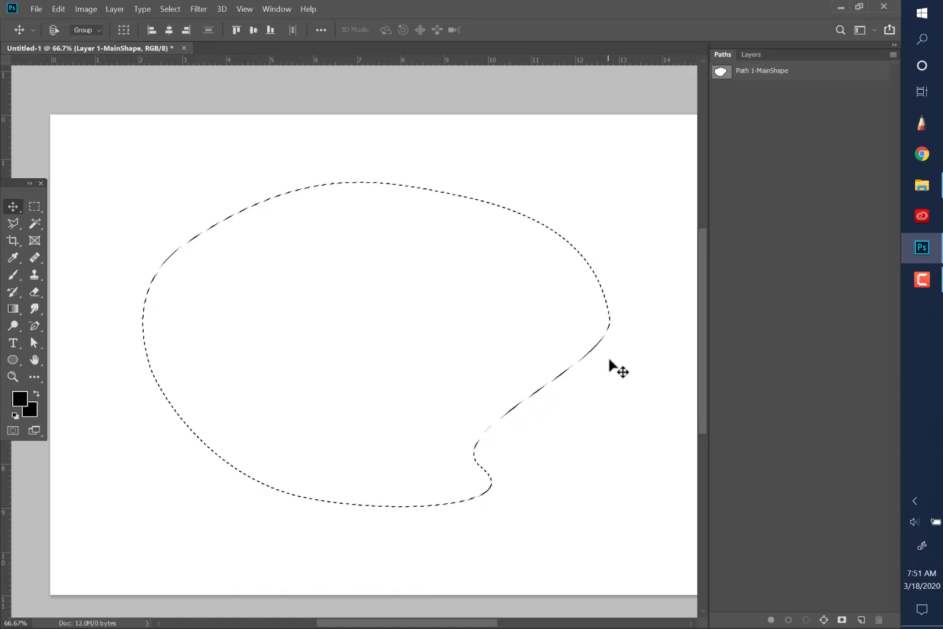
left_click(751, 55)
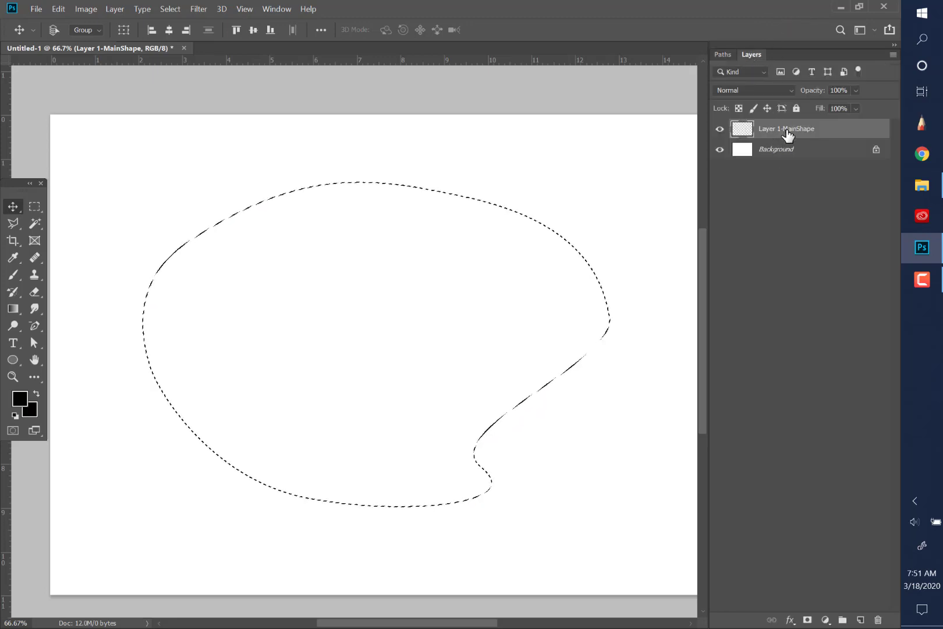
- Set the foreground colour to medium grey a9a9a8 and fill the selected shape on Layer 1-MainShape with the Paint Bucket
left_click(20, 402)
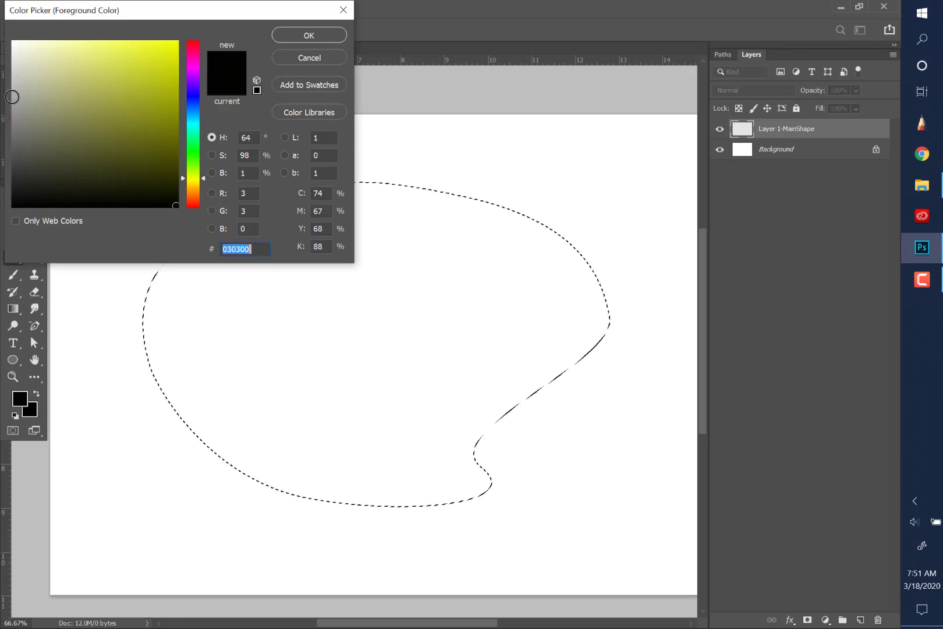
left_click(18, 96)
left_click(289, 39)
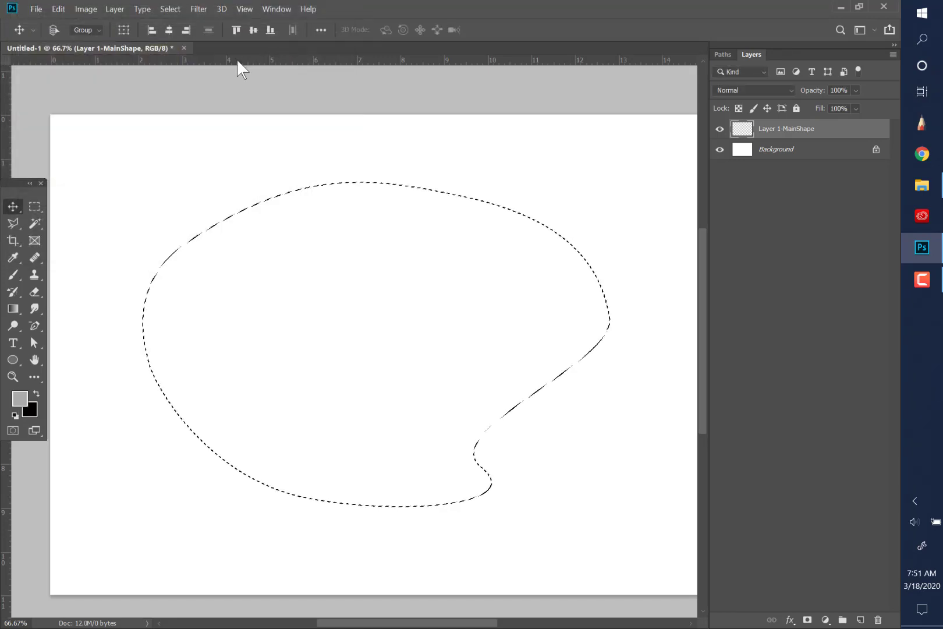
left_click(13, 306)
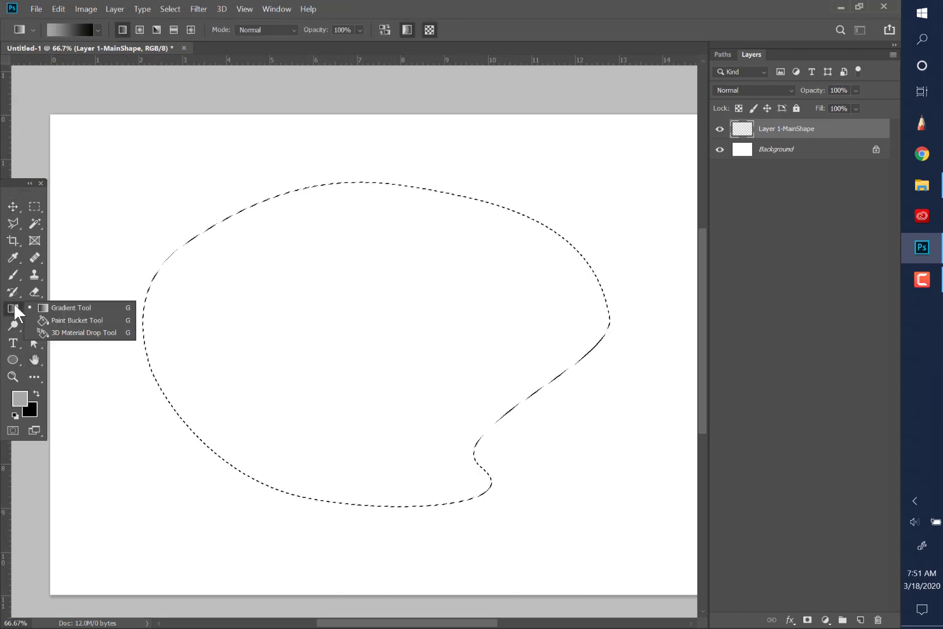
left_click(43, 322)
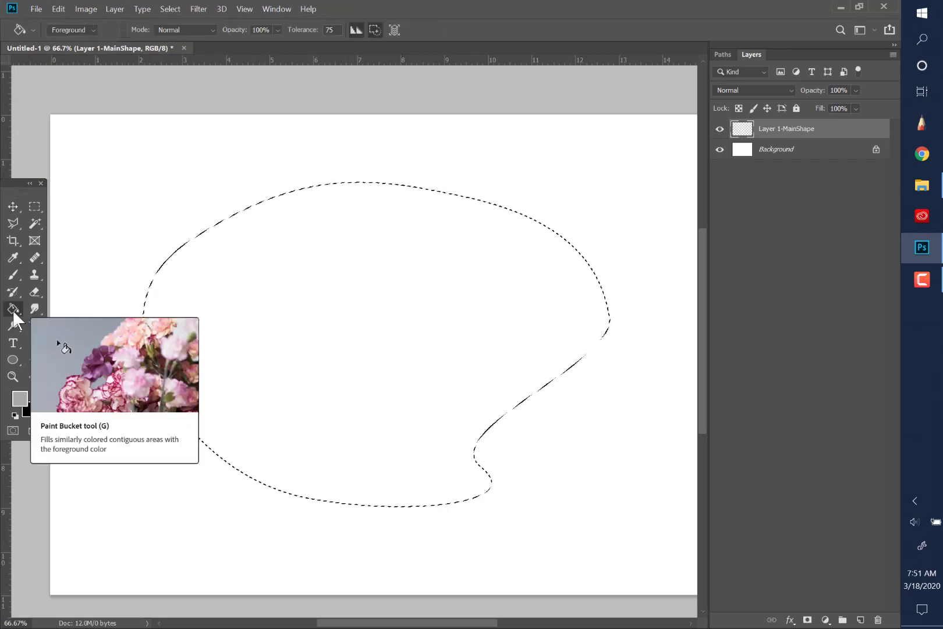
left_click(291, 286)
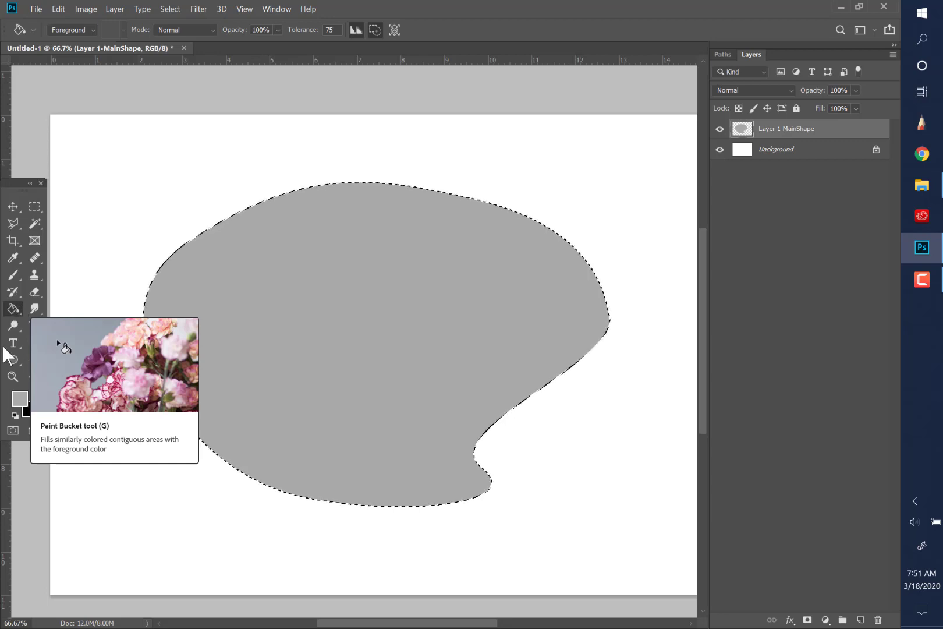
- Refill the selected shape with the lighter grey bebebd, and clear the selection
left_click(22, 402)
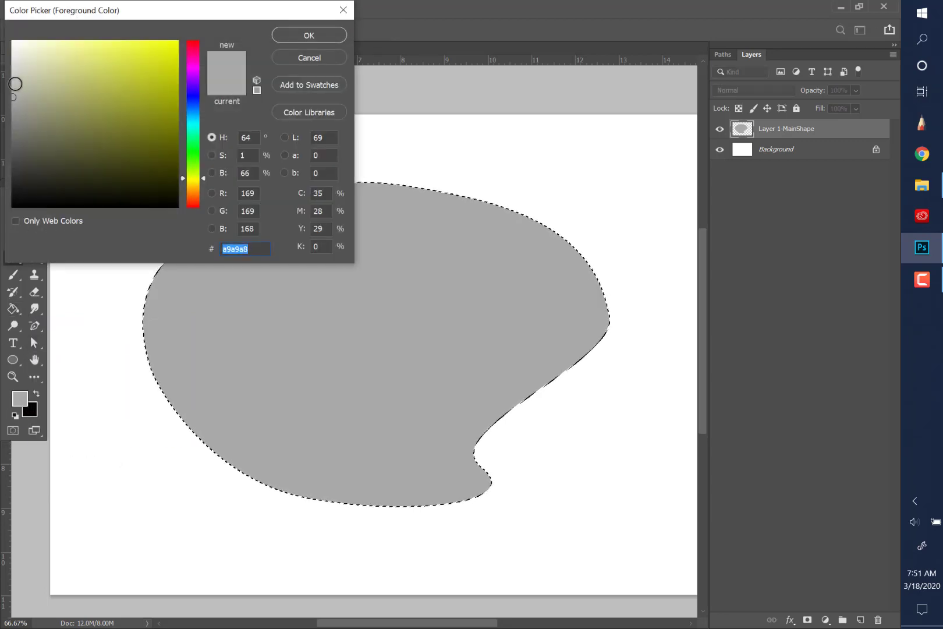
left_click(12, 83)
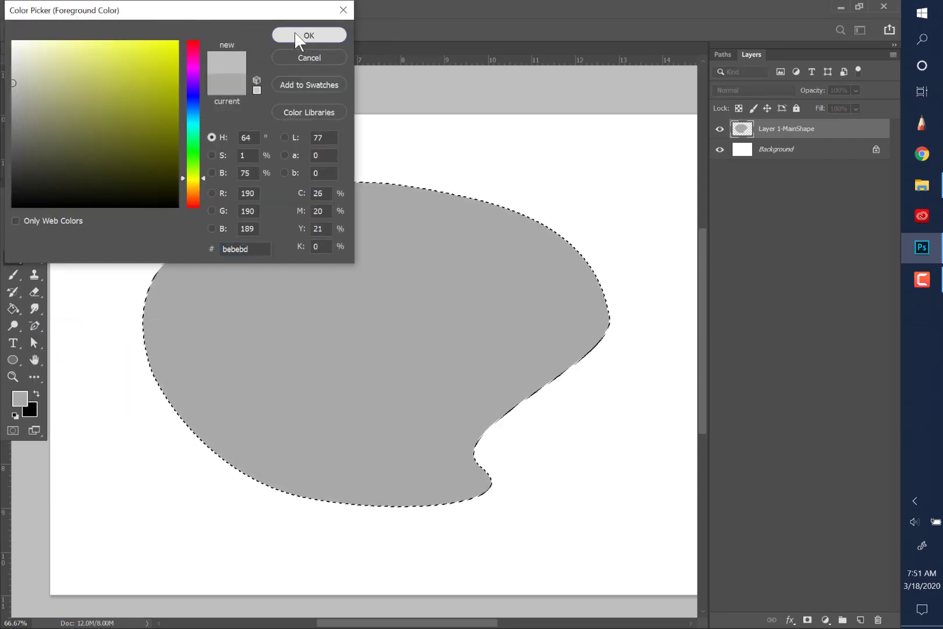
left_click(299, 35)
left_click(323, 396)
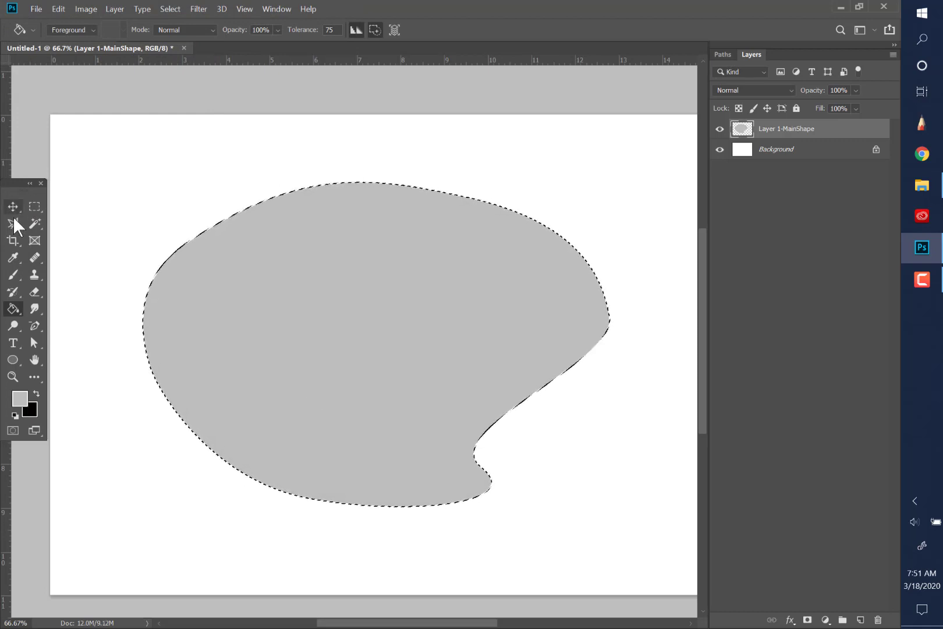
left_click(173, 9)
left_click(169, 36)
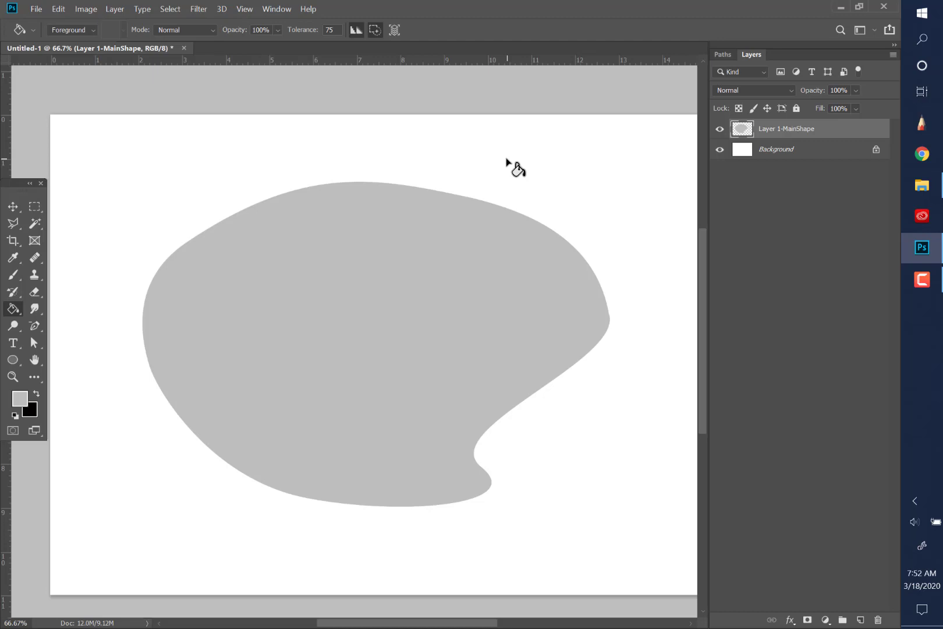
- Darken the shape's lower-left, bottom and lower-right edges with the Burn tool, using a 511 px brush at 0% hardness
left_click(14, 325)
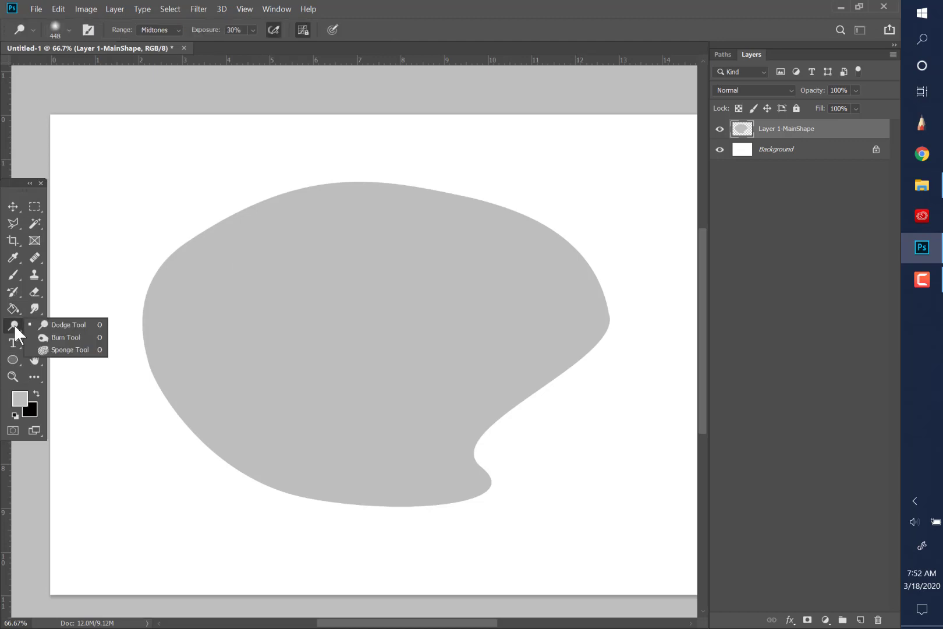
left_click(44, 336)
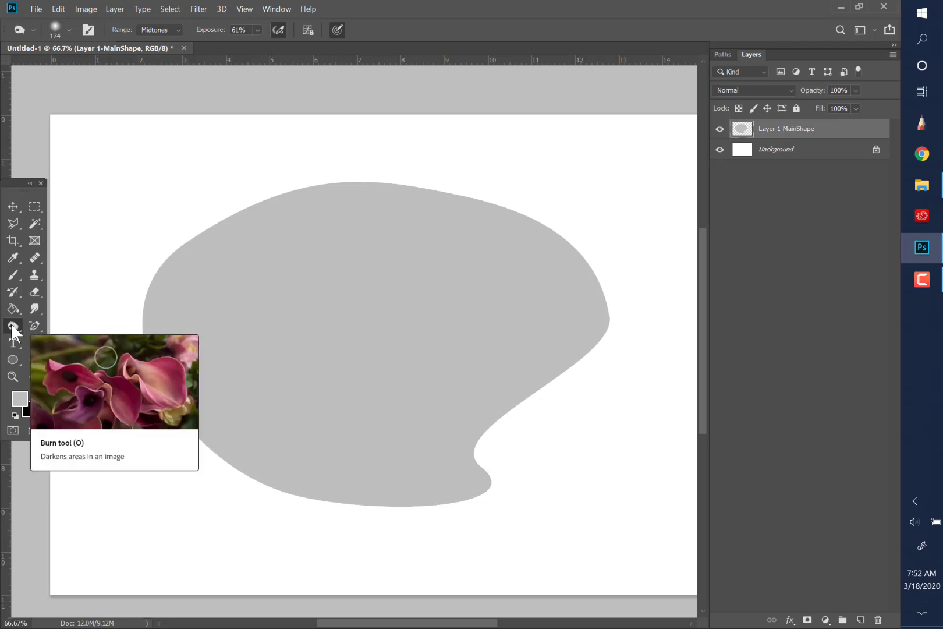
left_click(68, 29)
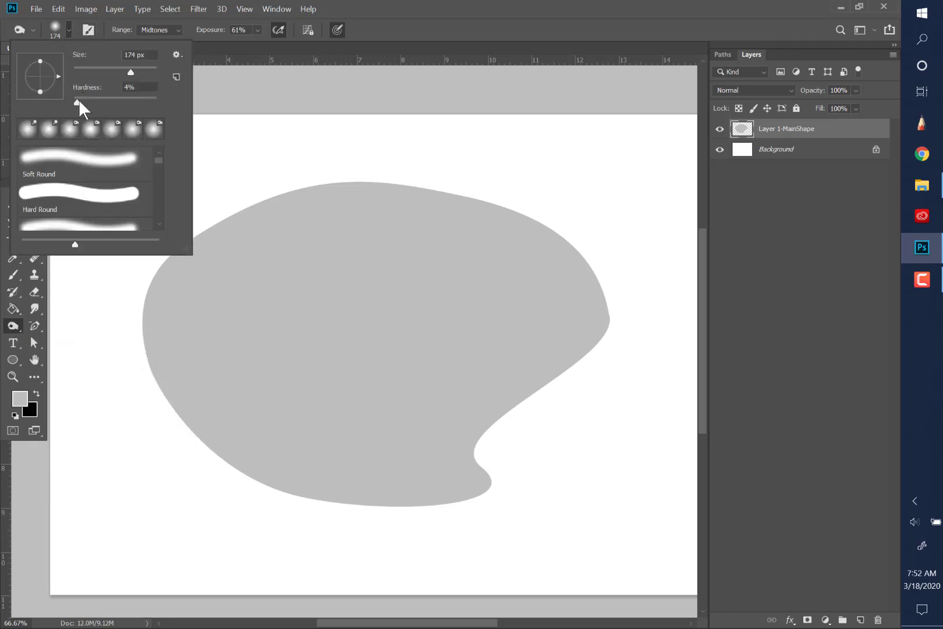
left_click_drag(77, 101, 69, 101)
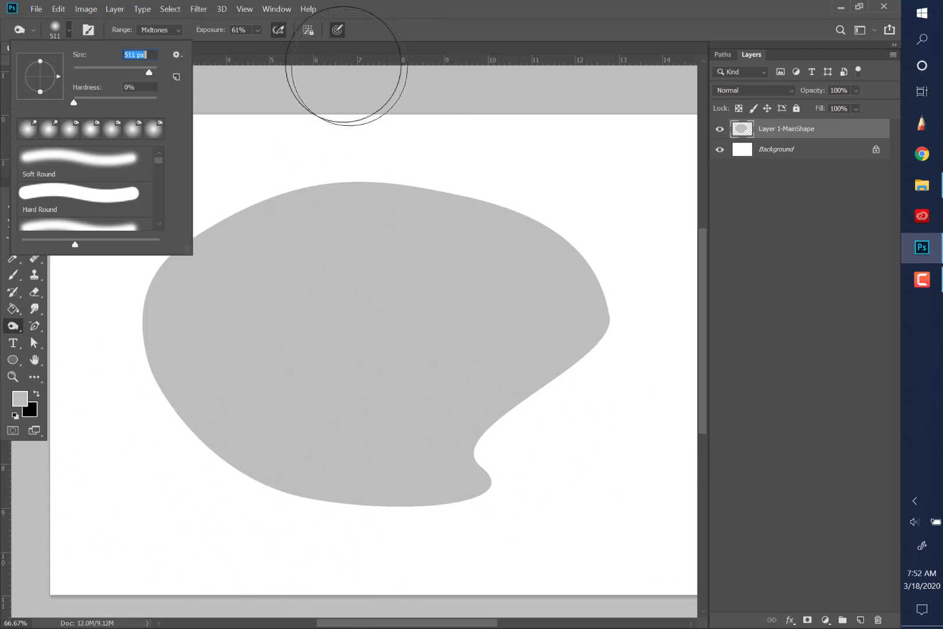
key("Return")
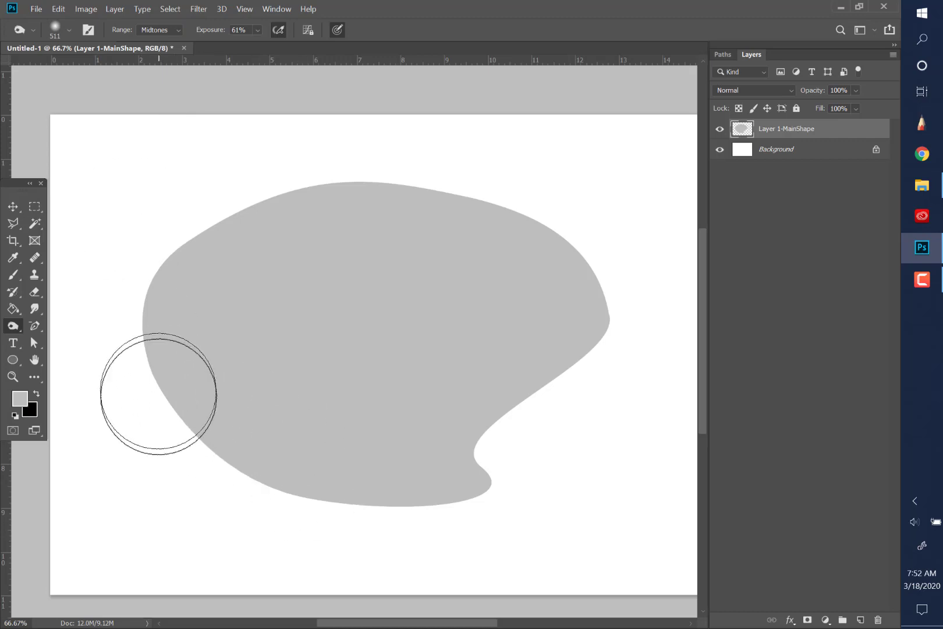
mouse_move(162, 397)
left_mouse_down()
mouse_move(172, 431)
mouse_move(261, 488)
mouse_move(430, 521)
mouse_move(573, 515)
left_mouse_up()
mouse_move(184, 477)
left_mouse_down()
mouse_move(348, 566)
mouse_move(537, 520)
mouse_move(502, 464)
mouse_move(657, 312)
left_mouse_up()
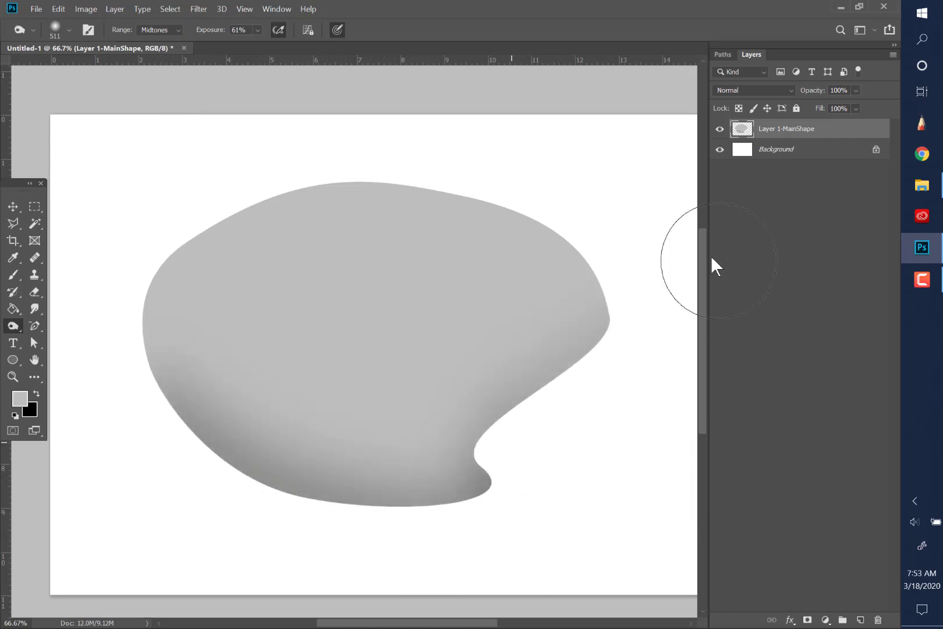
- Try a heavier burn along the shape's bottom and lower-right edges, and undo the last burn stroke
mouse_move(555, 384)
left_mouse_down()
mouse_move(618, 315)
mouse_move(627, 286)
left_mouse_up()
left_click_drag(351, 495, 608, 376)
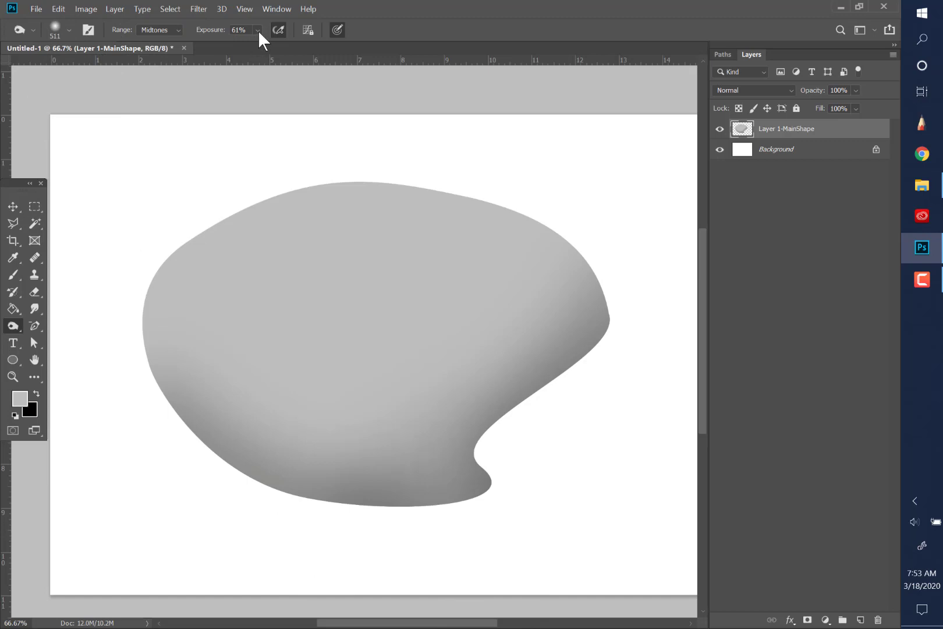
left_click(55, 11)
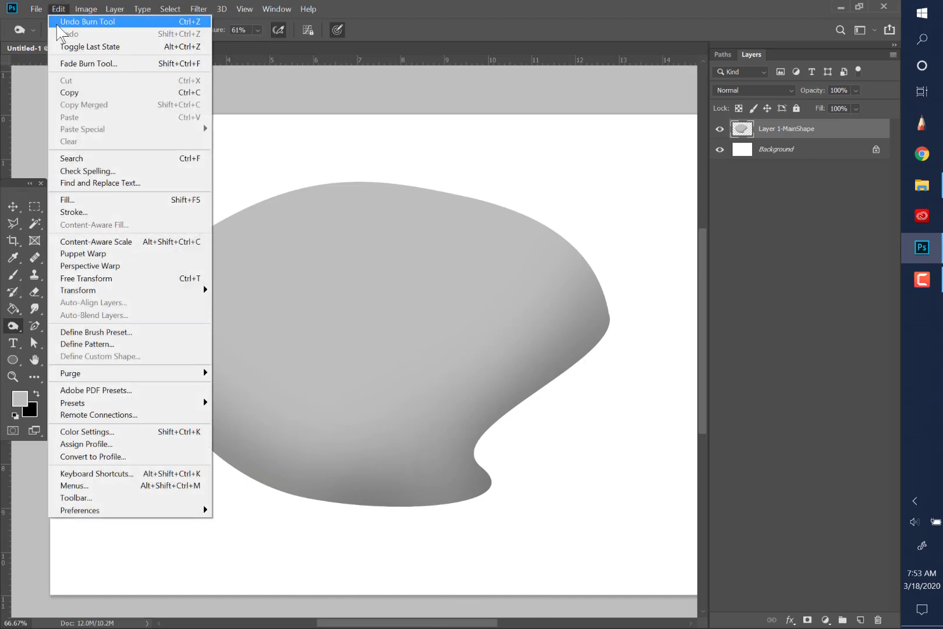
left_click(70, 23)
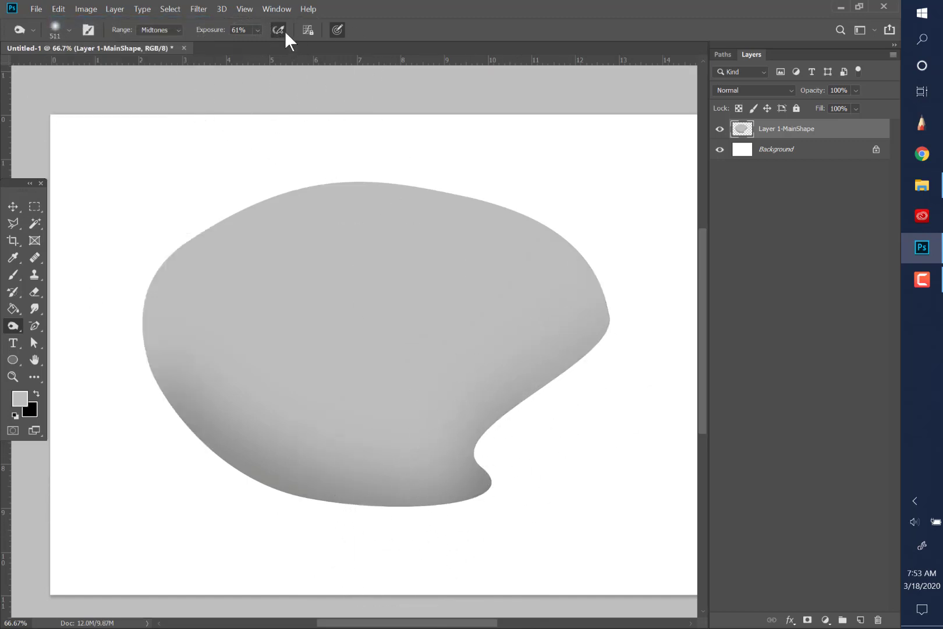
- Lower the Burn tool's exposure to 17% and build up darker shading along the shape's right, bottom and left edges
left_click(256, 30)
left_click_drag(271, 46, 247, 46)
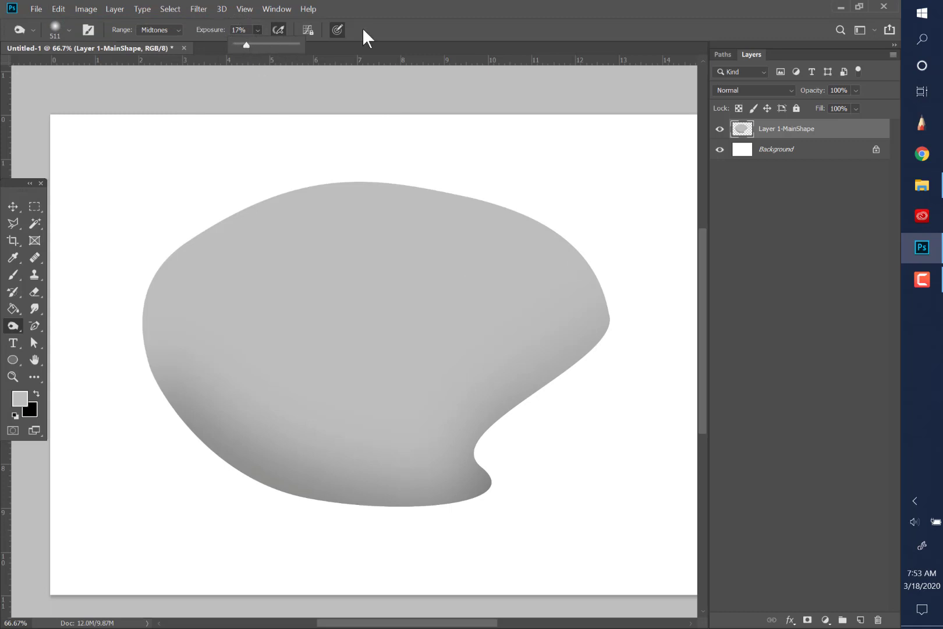
double_click(362, 7)
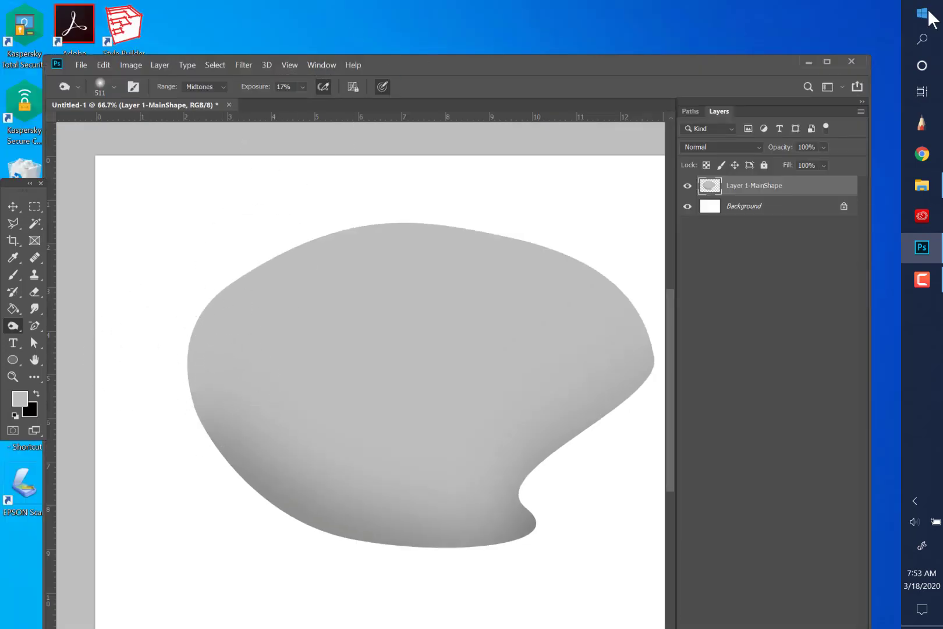
left_click(827, 61)
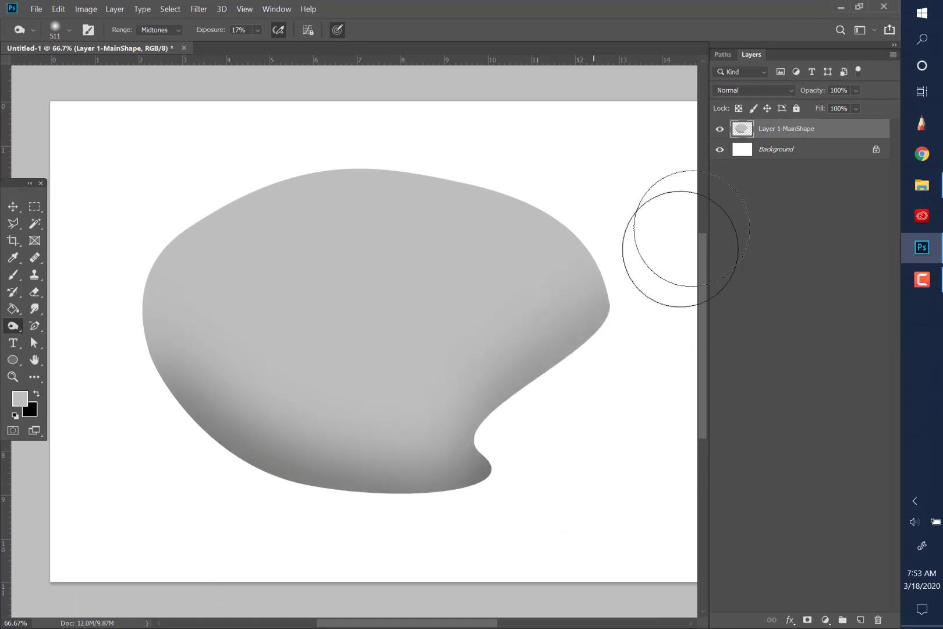
mouse_move(624, 226)
left_mouse_down()
mouse_move(583, 358)
mouse_move(480, 455)
mouse_move(352, 503)
left_mouse_up()
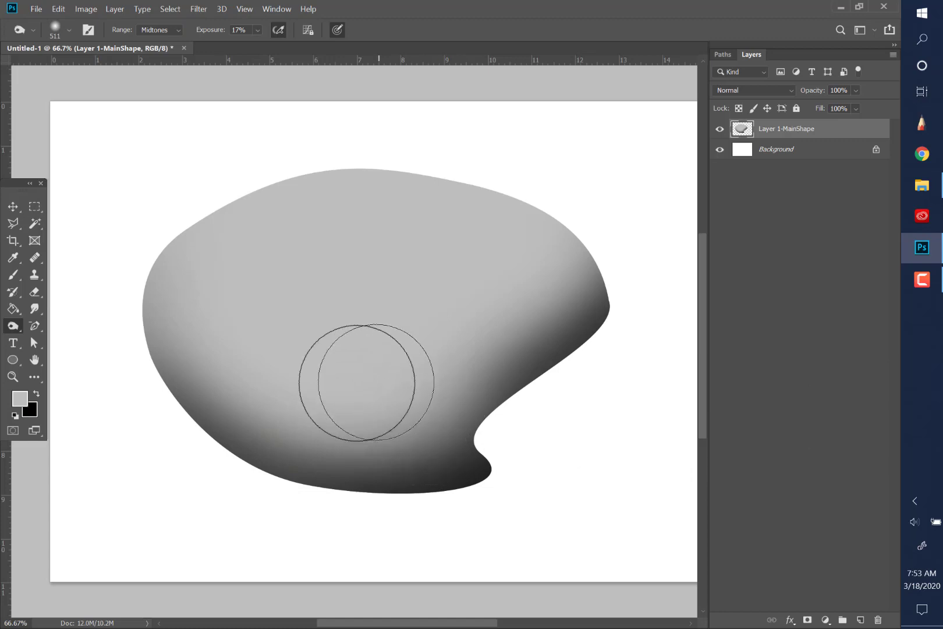
- Switch to the Dodge tool and give it a 1102 px brush with 0% hardness
left_click(14, 326)
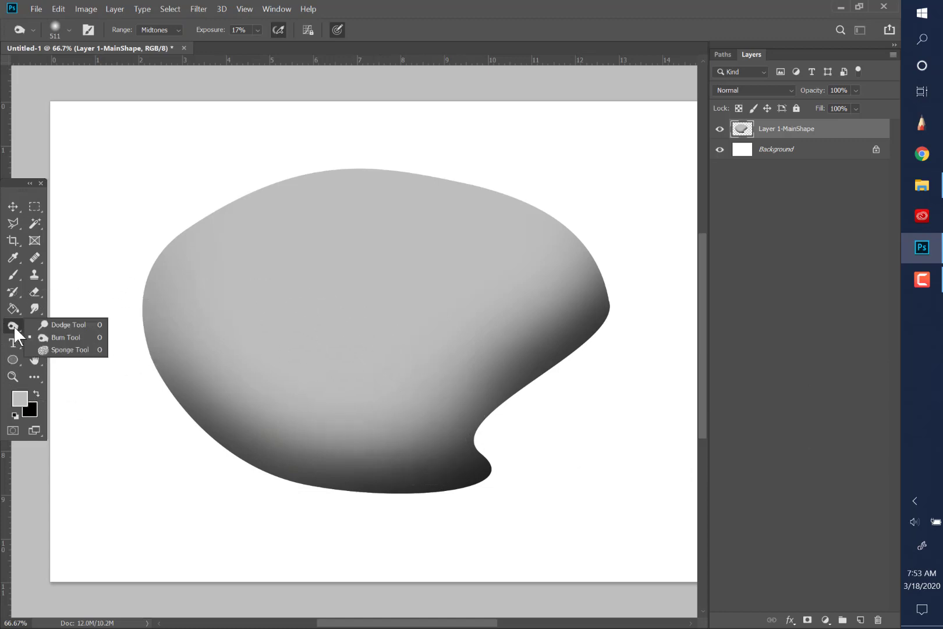
left_click(52, 323)
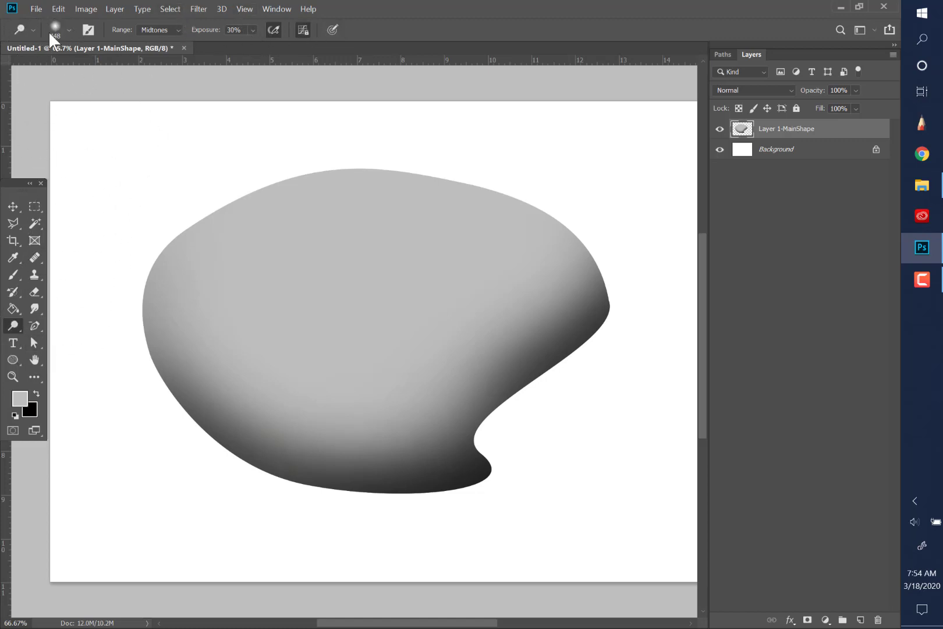
left_click(32, 30)
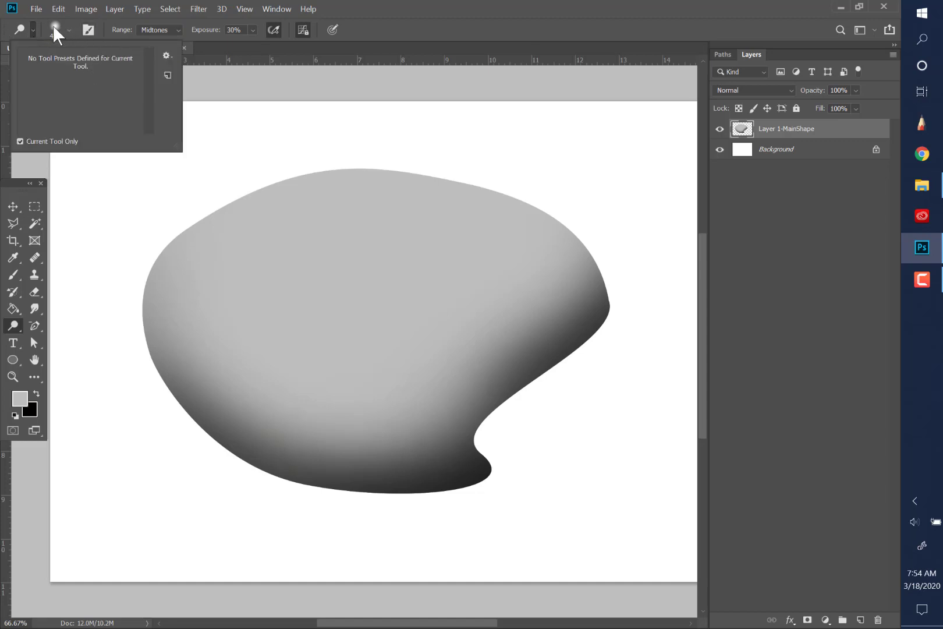
left_click(54, 27)
left_click_drag(75, 102, 66, 105)
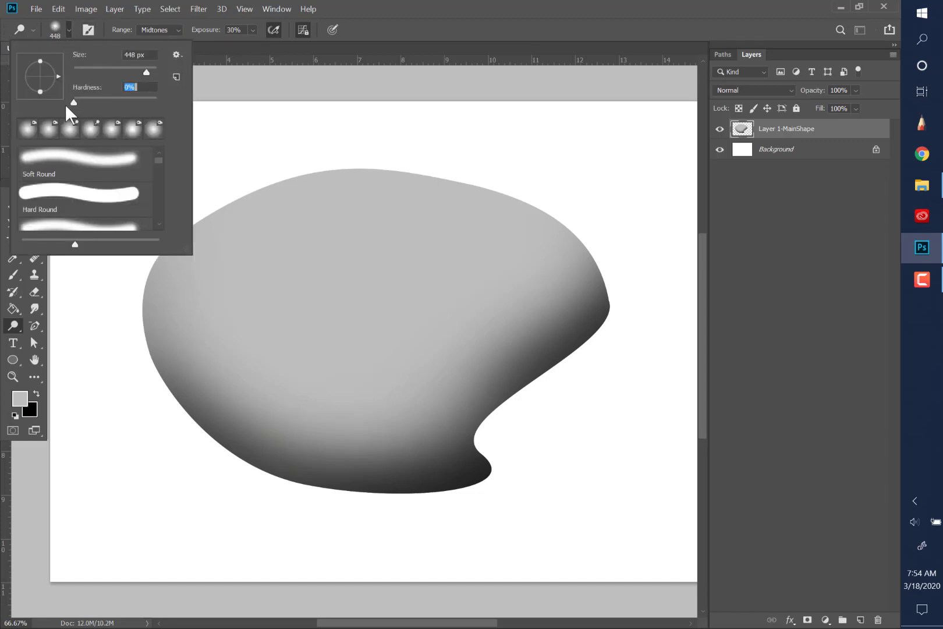
left_click(149, 73)
left_click(344, 9)
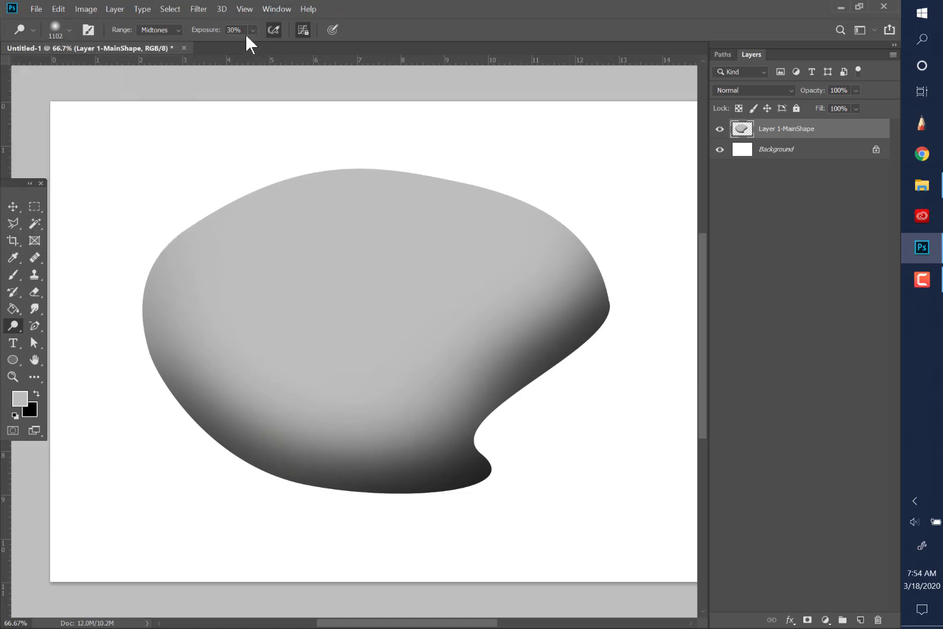
double_click(358, 13)
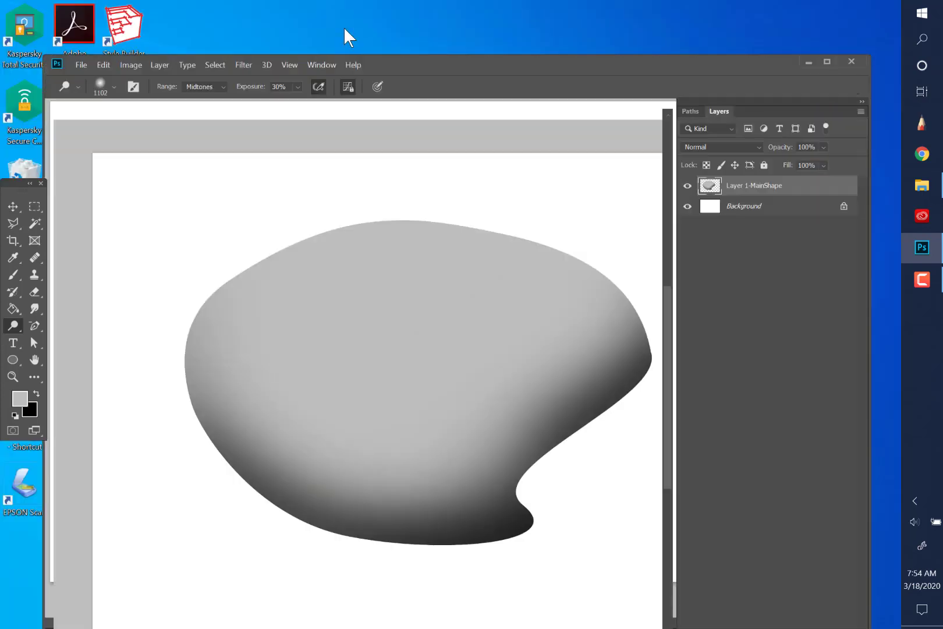
left_click(827, 61)
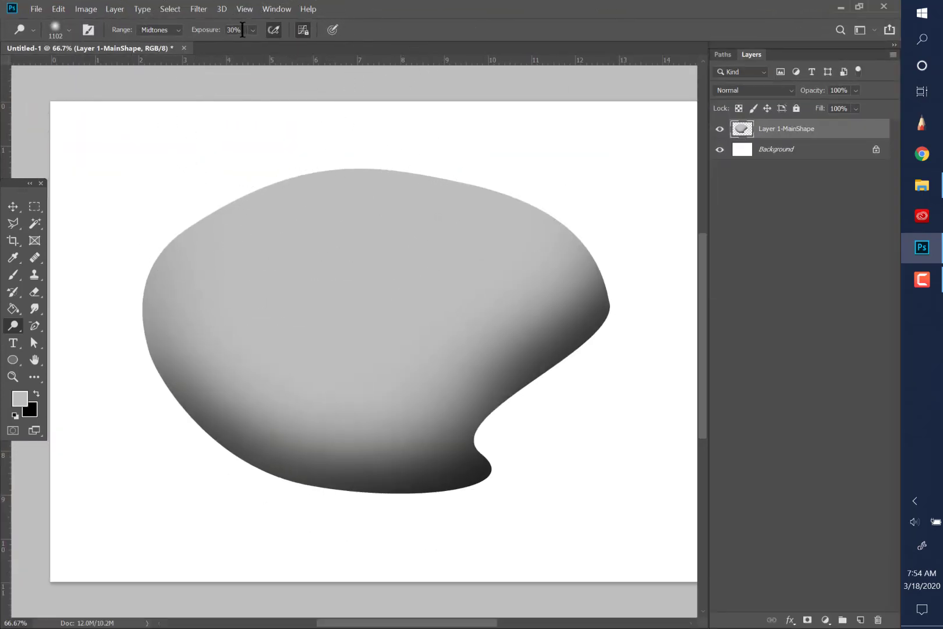
left_click(58, 10)
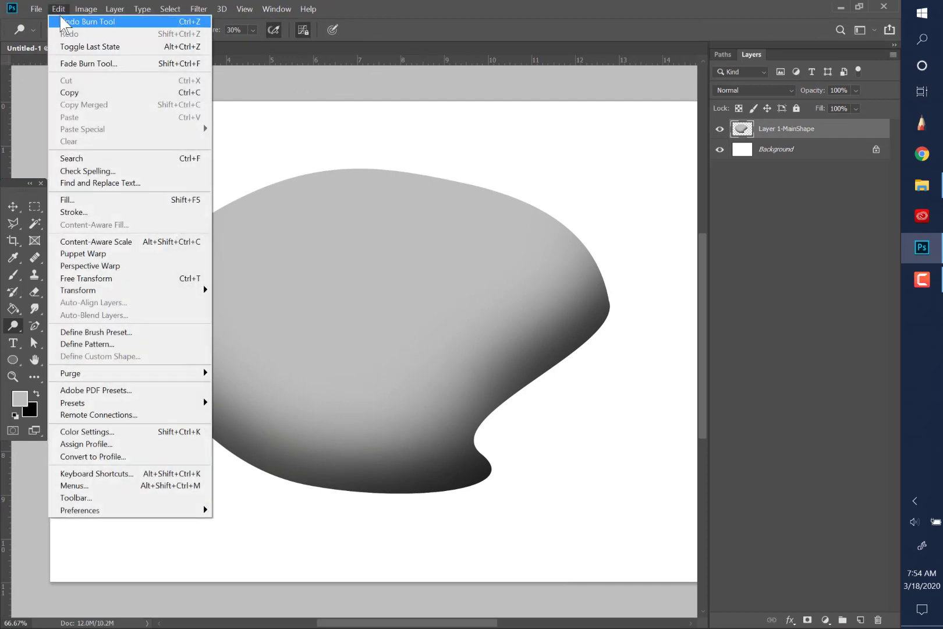
mouse_move(36, 9)
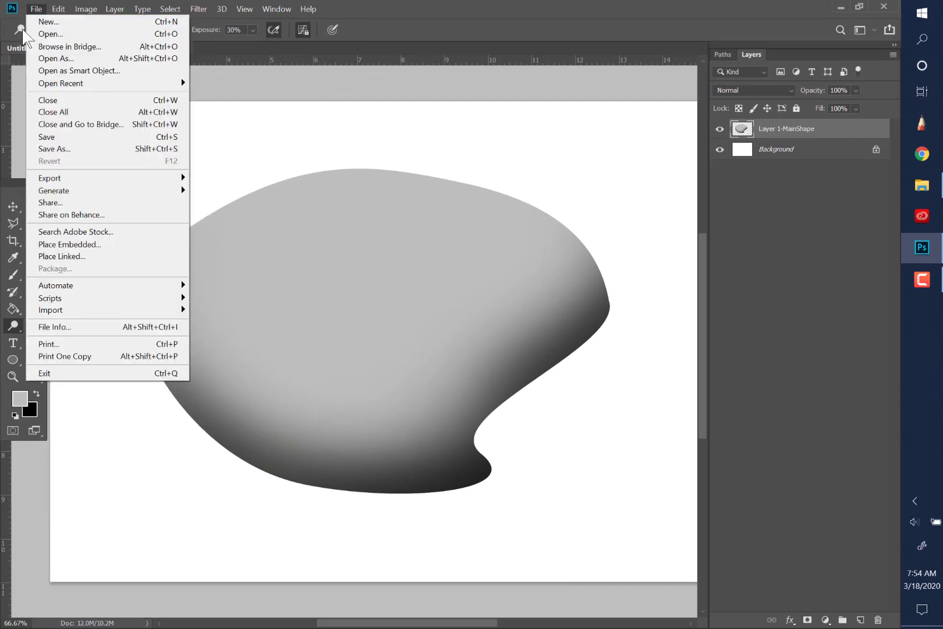
left_click(225, 76)
- Reduce the Dodge brush to 165 px and lighten a highlight along the shape's top edge, left of centre
left_click(69, 29)
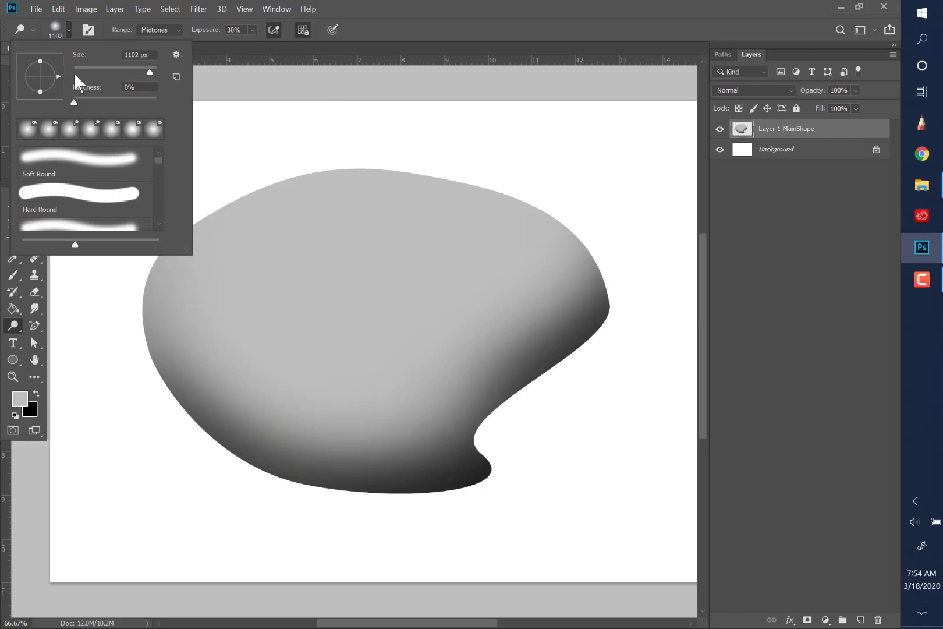
left_click(129, 67)
double_click(375, 7)
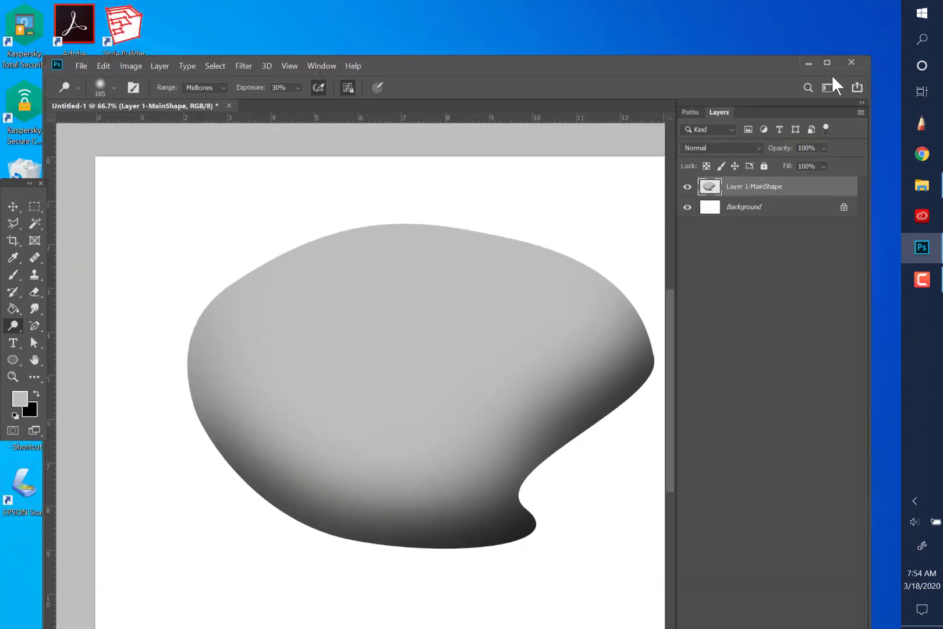
left_click(828, 62)
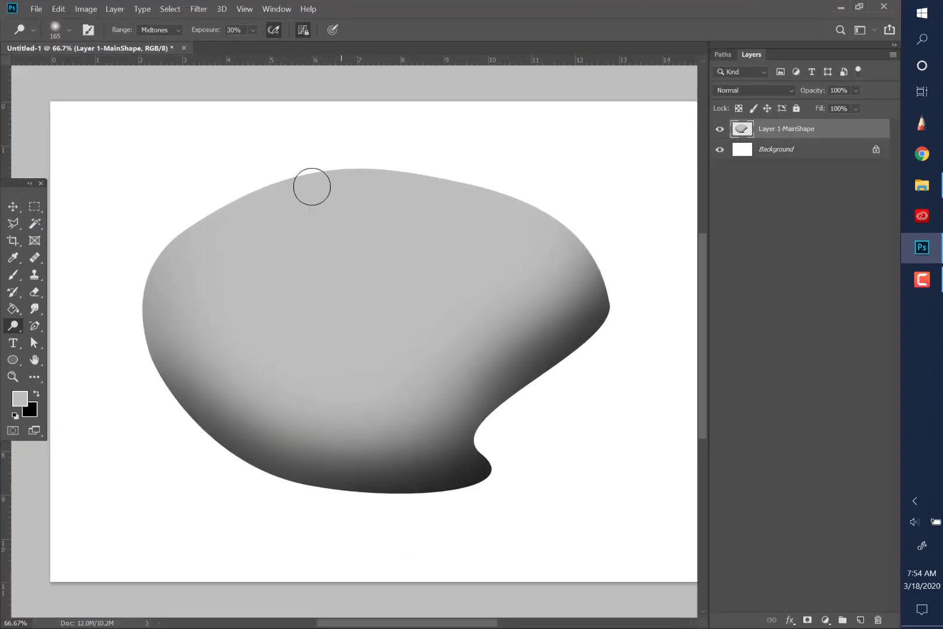
left_click_drag(266, 192, 318, 179)
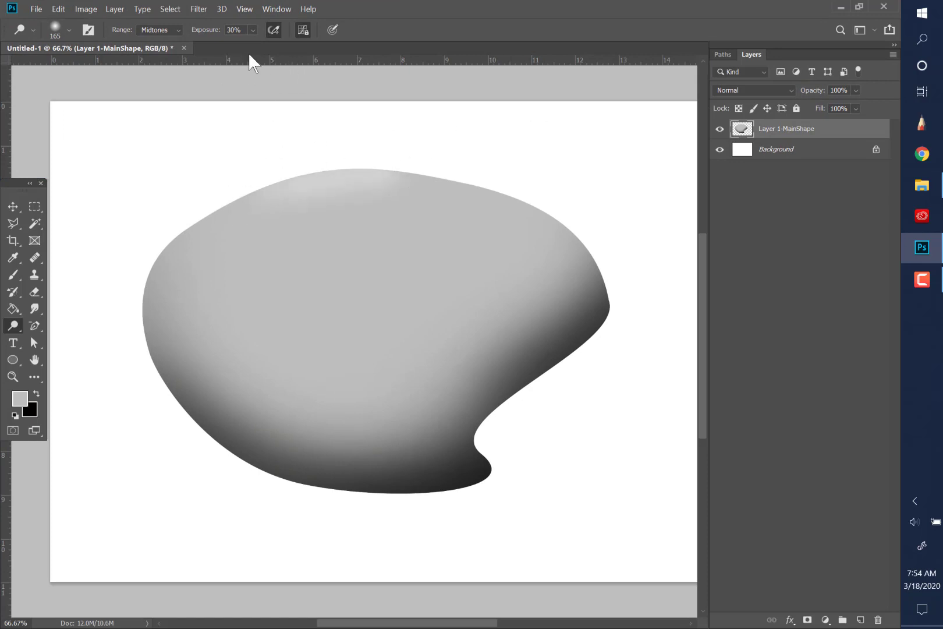
- Enlarge the Dodge brush to 1102 px, lower its exposure to 6% and softly lighten the upper part of the shape
left_click(68, 30)
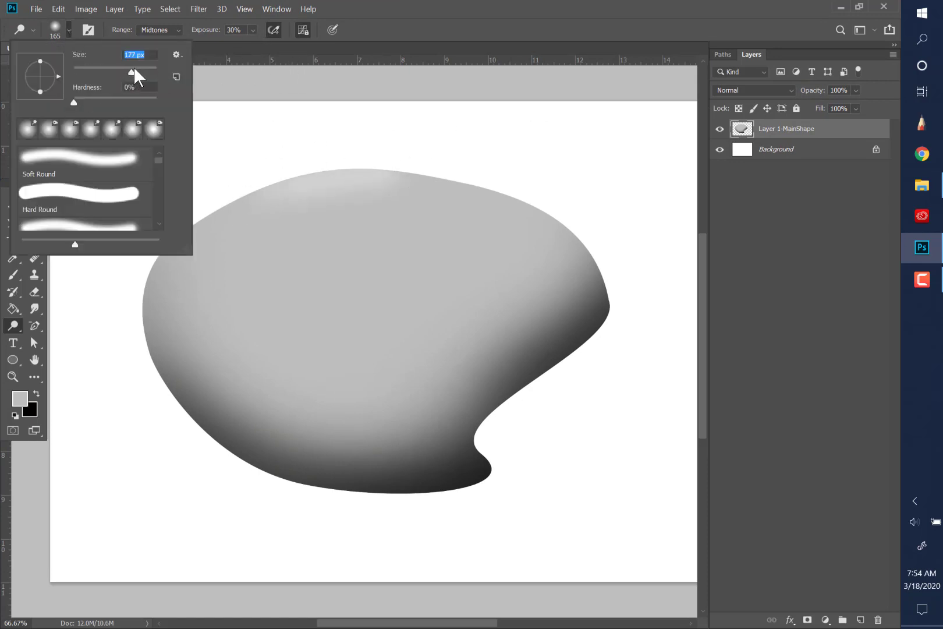
left_click_drag(151, 68, 149, 68)
left_click(374, 7)
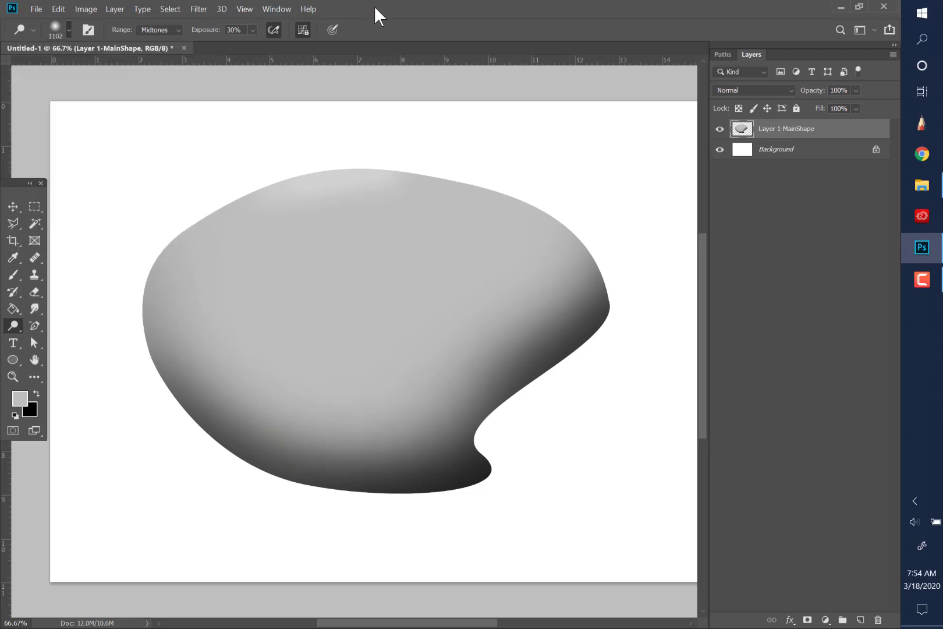
left_click(252, 30)
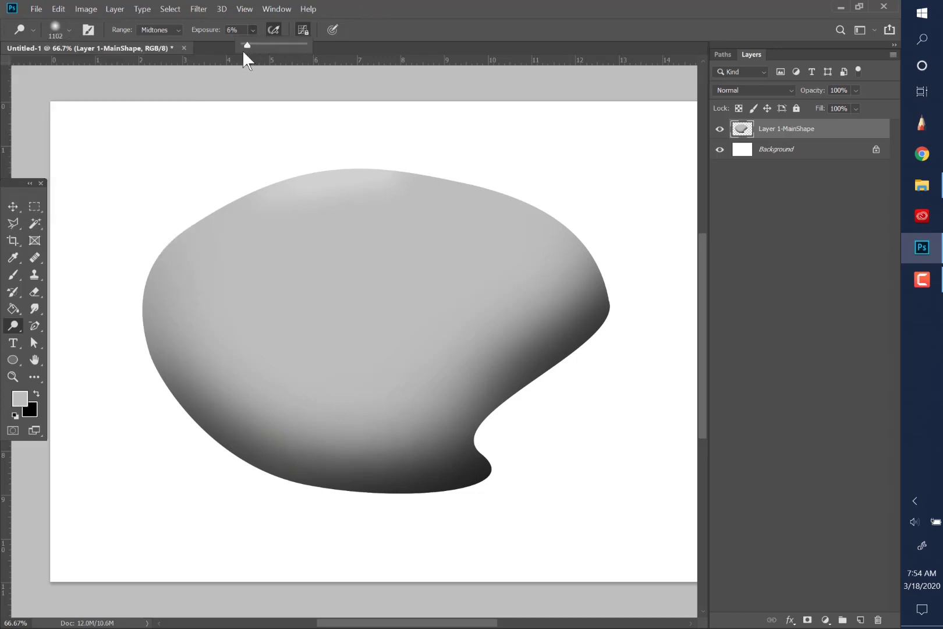
mouse_move(294, 170)
left_mouse_down()
mouse_move(372, 163)
mouse_move(273, 178)
mouse_move(405, 163)
mouse_move(290, 168)
mouse_move(450, 154)
mouse_move(237, 183)
mouse_move(78, 238)
mouse_move(161, 193)
mouse_move(250, 251)
mouse_move(337, 153)
mouse_move(236, 199)
mouse_move(232, 207)
mouse_move(330, 140)
mouse_move(169, 222)
mouse_move(389, 132)
mouse_move(193, 209)
mouse_move(237, 188)
mouse_move(221, 185)
mouse_move(267, 173)
mouse_move(225, 180)
mouse_move(510, 136)
mouse_move(354, 156)
mouse_move(492, 145)
mouse_move(151, 241)
mouse_move(395, 140)
mouse_move(151, 262)
mouse_move(574, 93)
mouse_move(313, 131)
mouse_move(277, 147)
mouse_move(539, 189)
mouse_move(360, 178)
mouse_move(265, 159)
mouse_move(100, 270)
mouse_move(161, 251)
mouse_move(109, 338)
mouse_move(140, 270)
mouse_move(120, 265)
mouse_move(284, 168)
mouse_move(149, 221)
mouse_move(166, 162)
mouse_move(243, 347)
mouse_move(301, 124)
mouse_move(232, 201)
mouse_move(650, 169)
left_mouse_up()
mouse_move(489, 156)
left_mouse_down()
mouse_move(396, 168)
mouse_move(552, 196)
mouse_move(454, 188)
mouse_move(436, 206)
mouse_move(243, 256)
mouse_move(434, 185)
mouse_move(542, 201)
mouse_move(399, 208)
left_mouse_up()
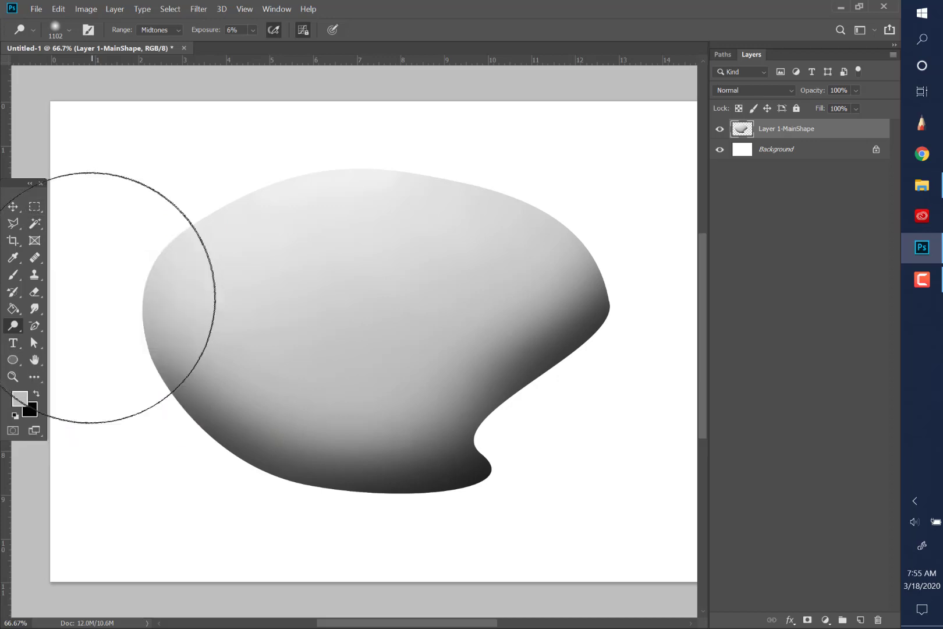
- Create a new layer named Layer2-MainFormOutline above Layer 1-MainShape
left_click(33, 209)
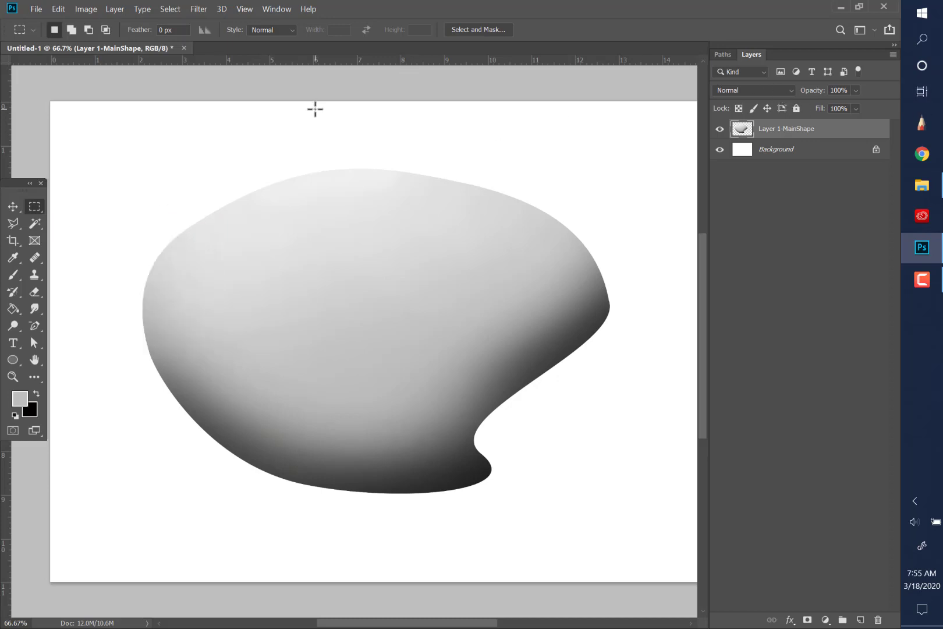
left_click(109, 11)
mouse_move(117, 24)
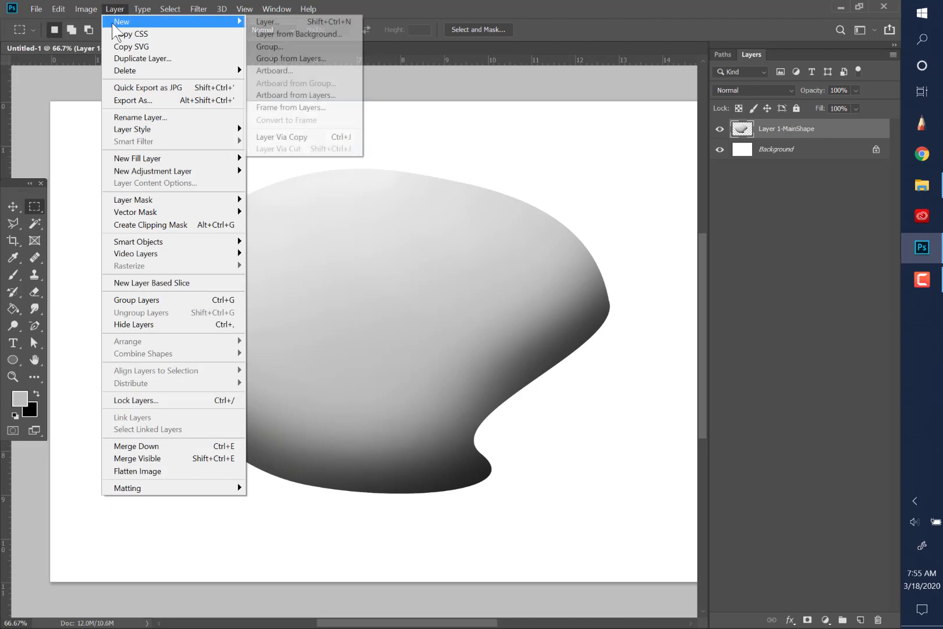
left_click(265, 25)
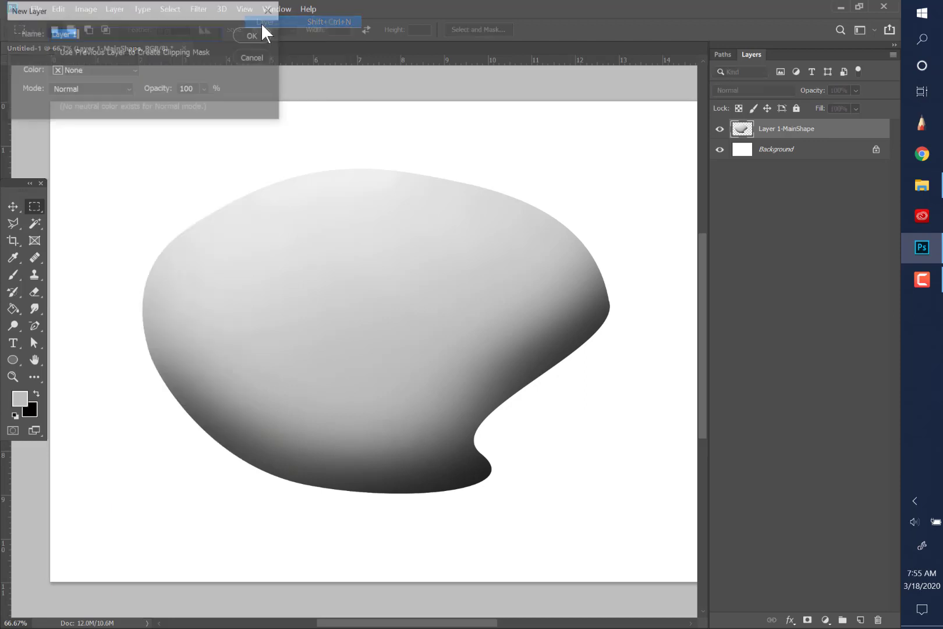
left_click(90, 35)
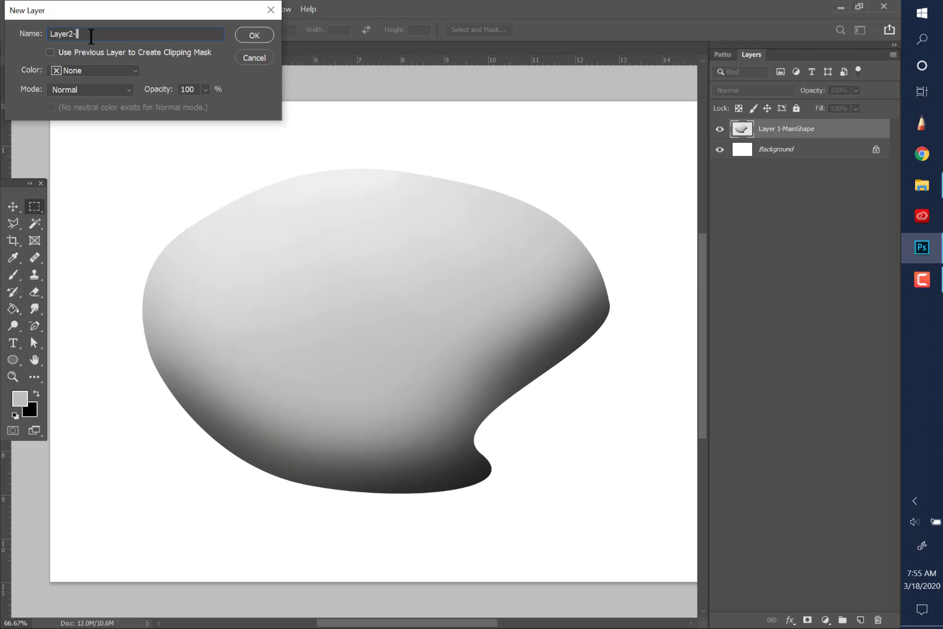
type("2-MainFormOutline")
left_click(256, 36)
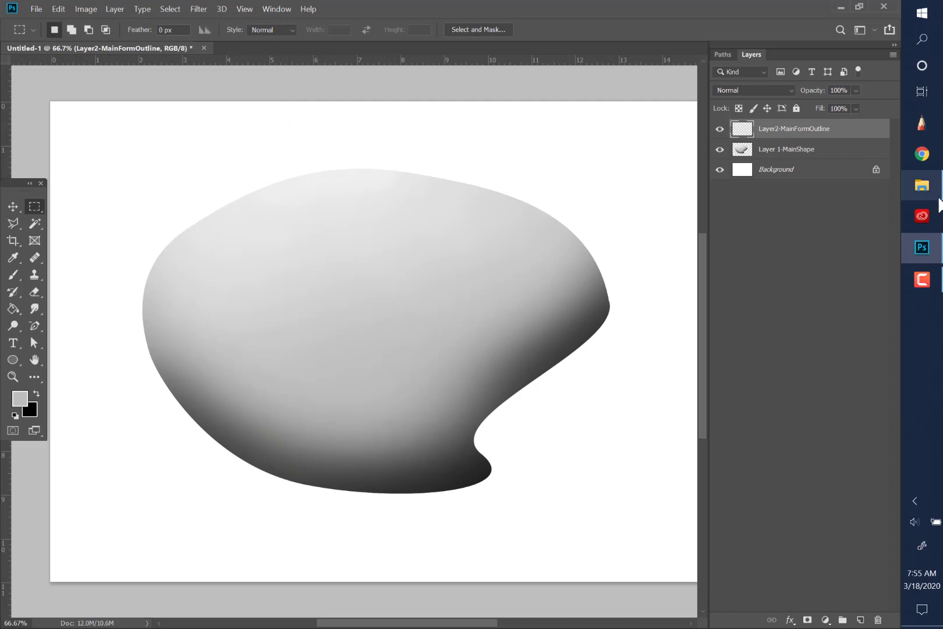
- Select Path 1-MainShape while keeping Layer2-MainFormOutline as the active layer
left_click(722, 54)
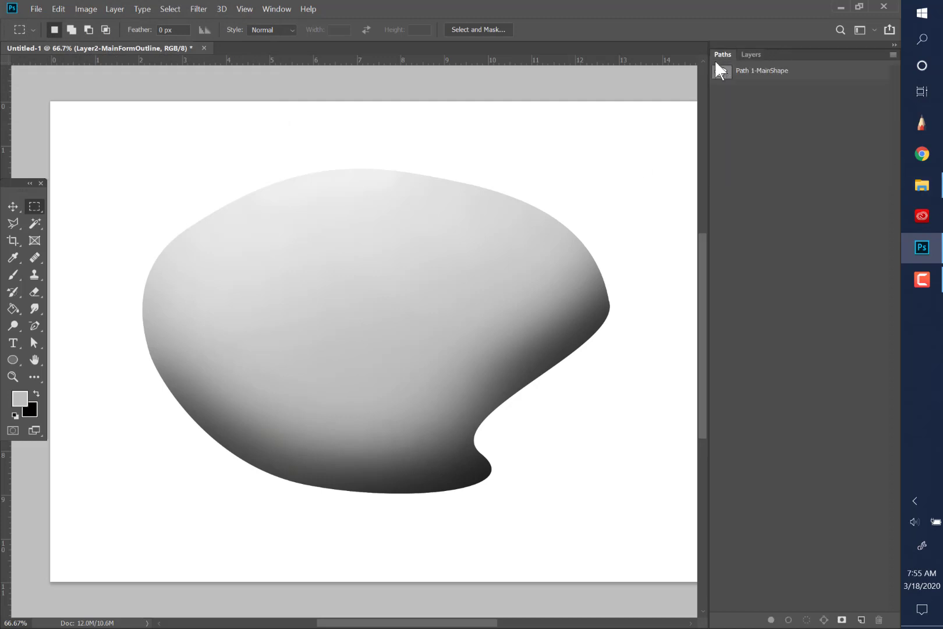
left_click(774, 78)
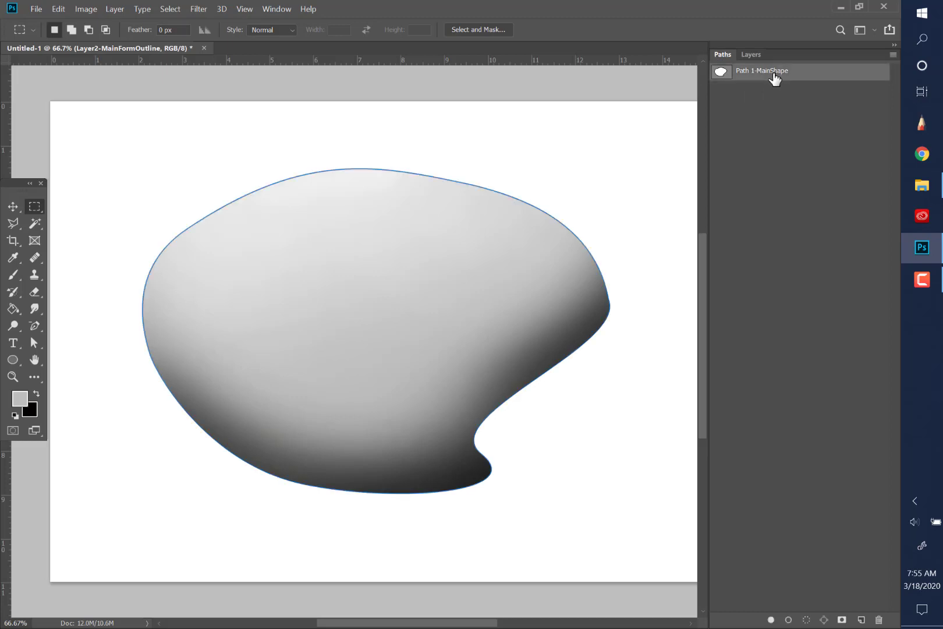
left_click(750, 54)
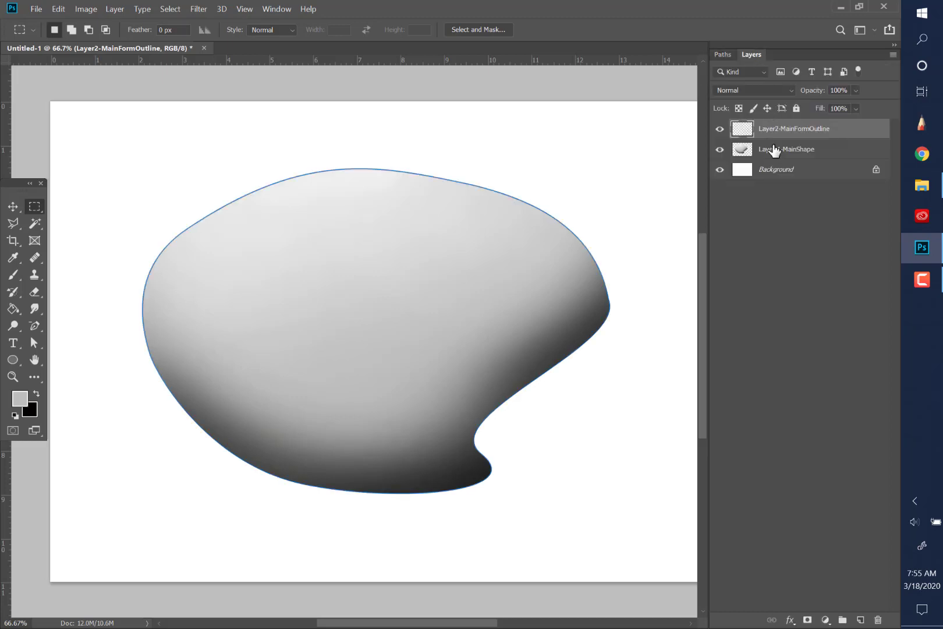
left_click(721, 56)
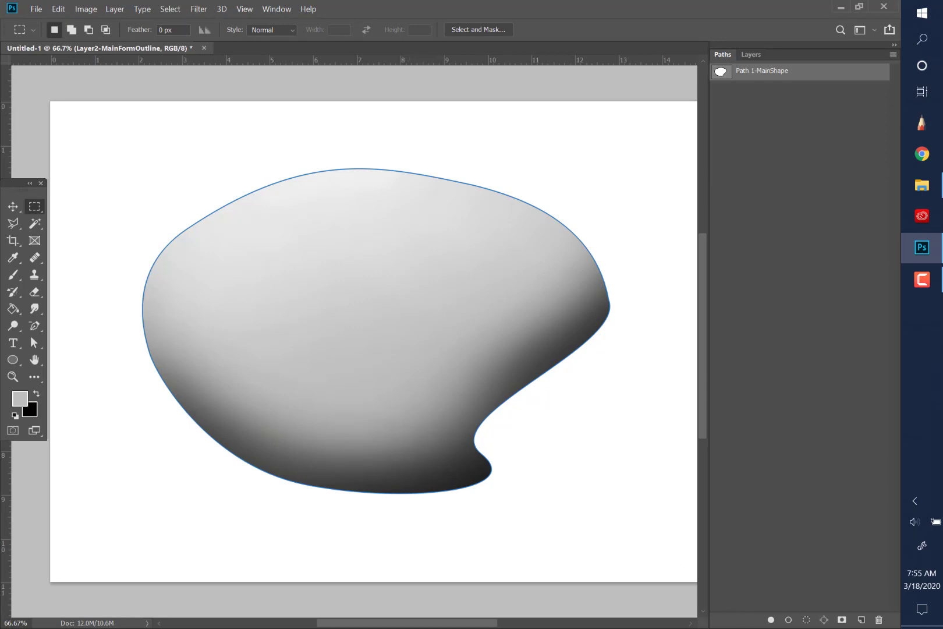
- Set the foreground color to black
left_click(24, 400)
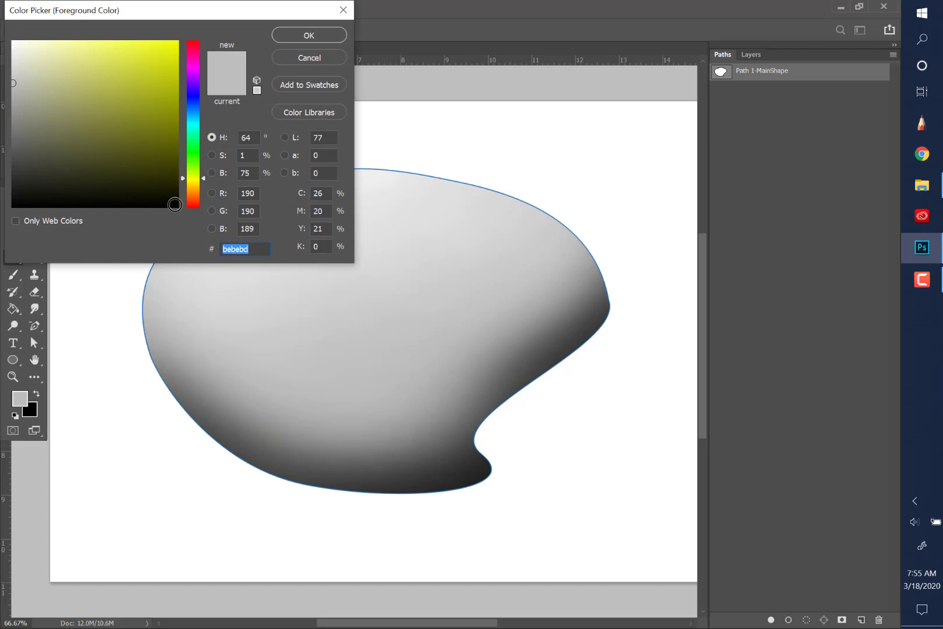
left_click(174, 205)
left_click(294, 35)
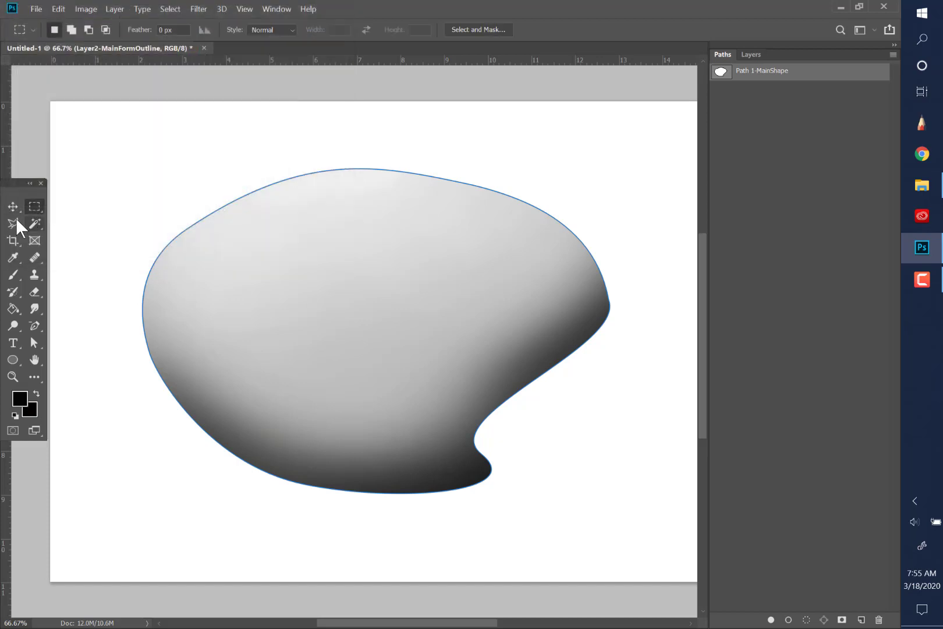
- Switch to the Brush tool with a size of 8 px and a hardness of 100%
left_click(13, 277)
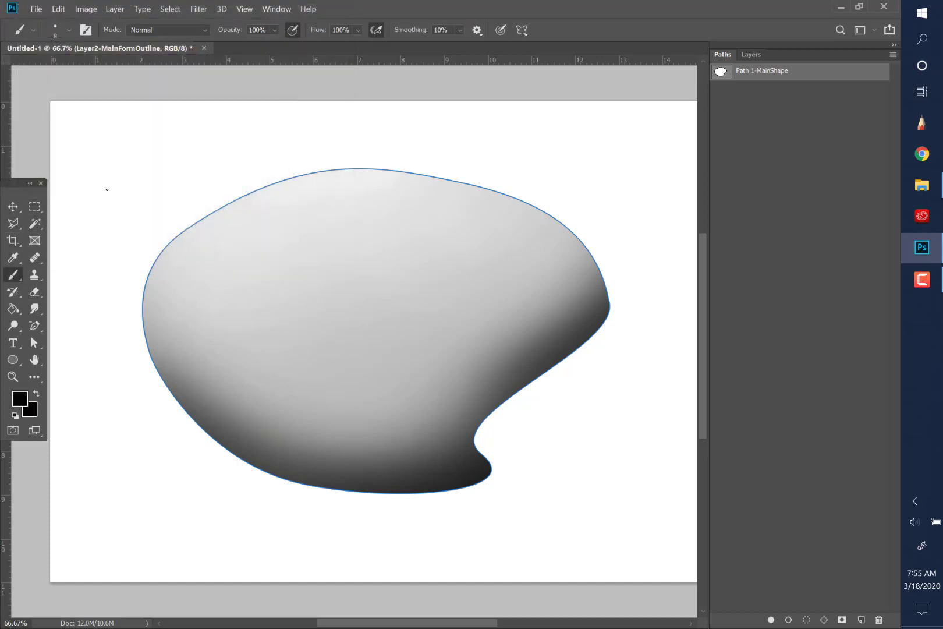
left_click(56, 25)
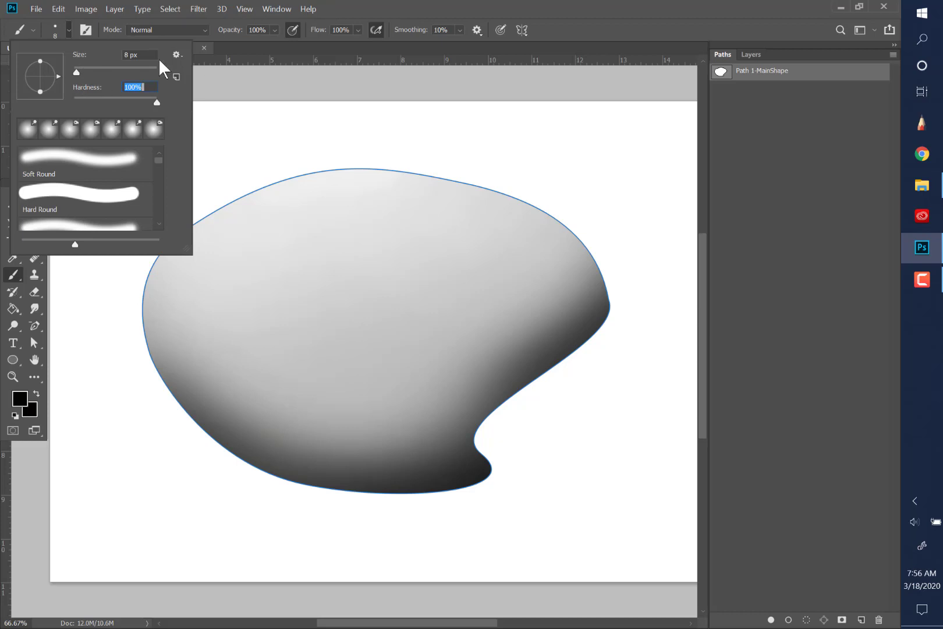
double_click(378, 12)
left_click(827, 63)
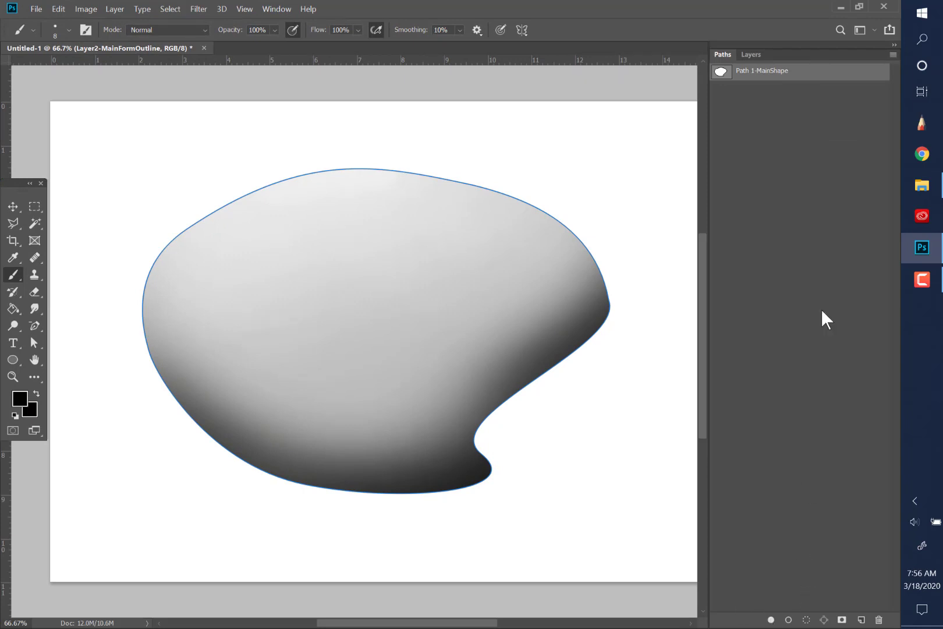
- Stroke Path 1-MainShape with the black brush on Layer2-MainFormOutline, and deselect the path
left_click(751, 55)
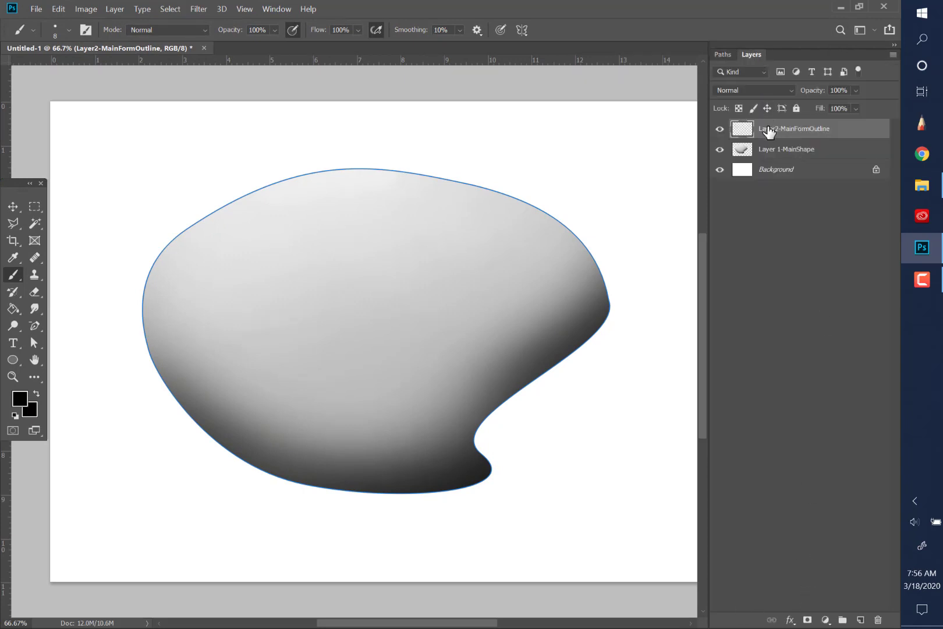
left_click(721, 55)
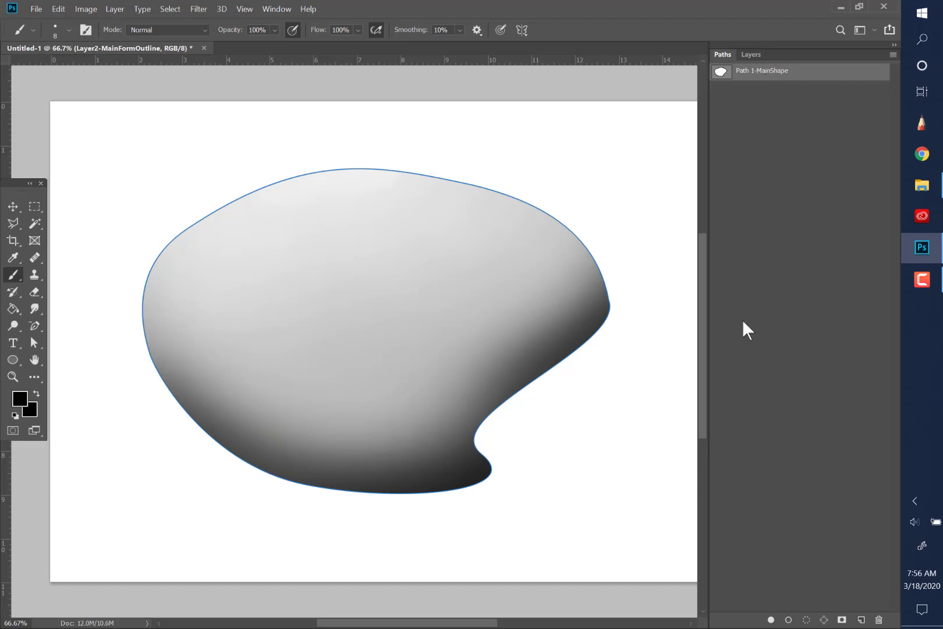
left_click(788, 620)
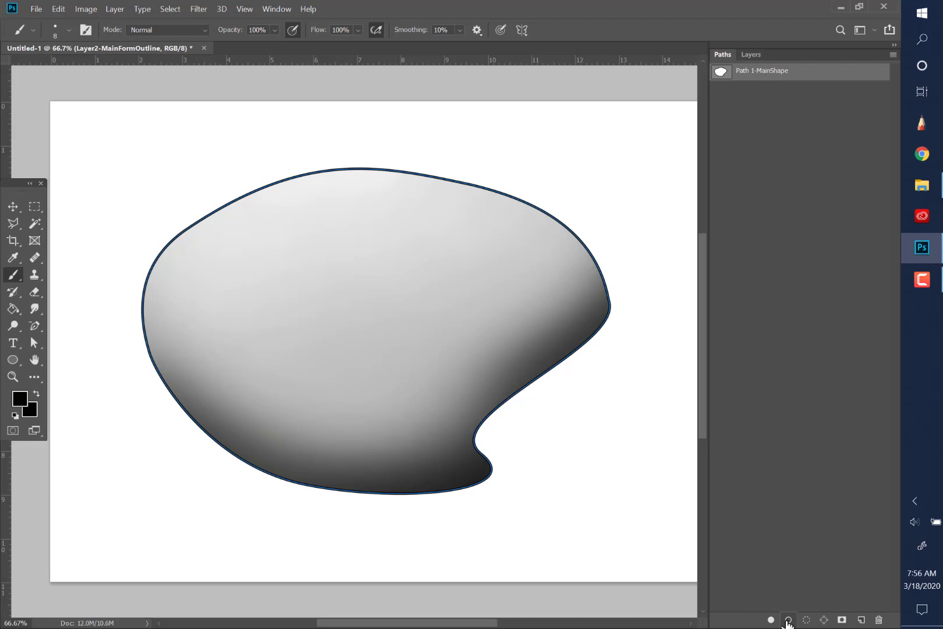
left_click(751, 108)
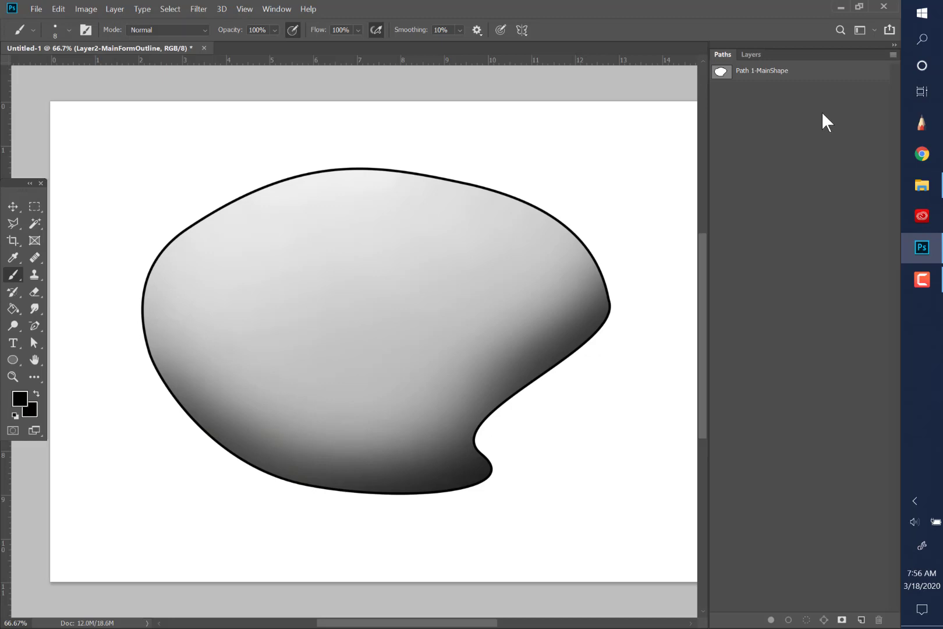
- Duplicate the Layer2-MainFormOutline layer and name the copy Layer2-MainFormCutline
left_click(750, 55)
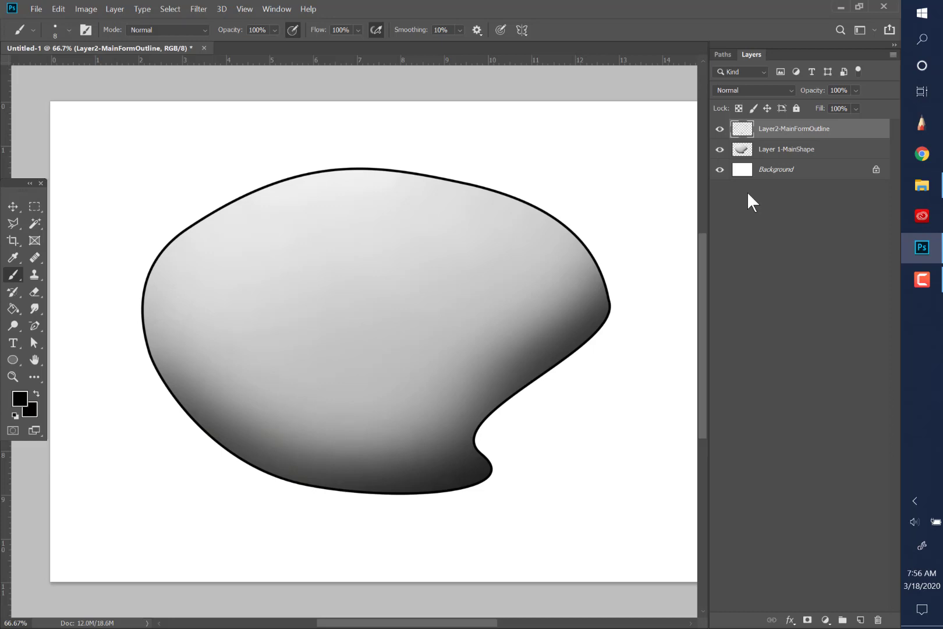
right_click(782, 127)
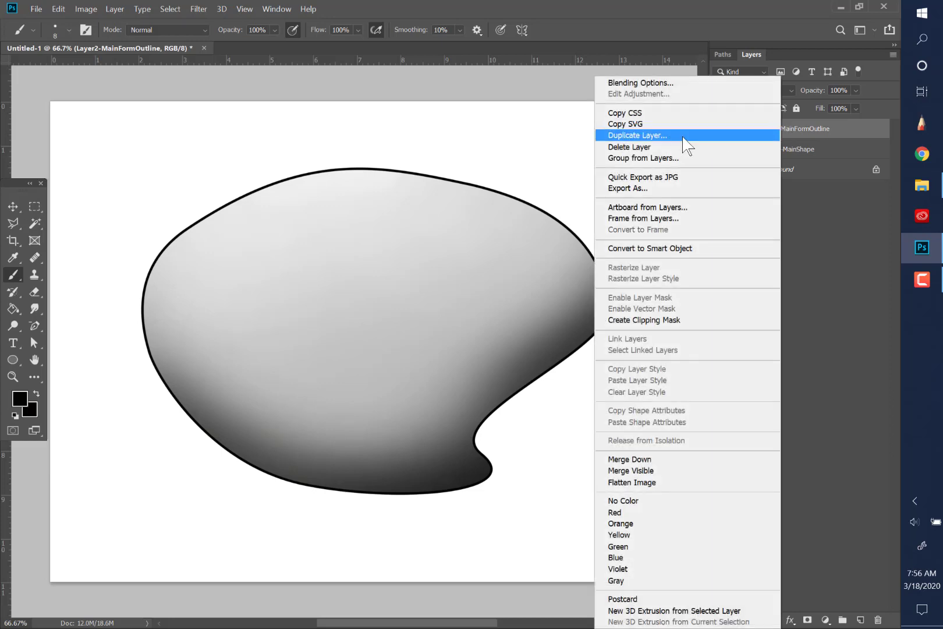
left_click(850, 232)
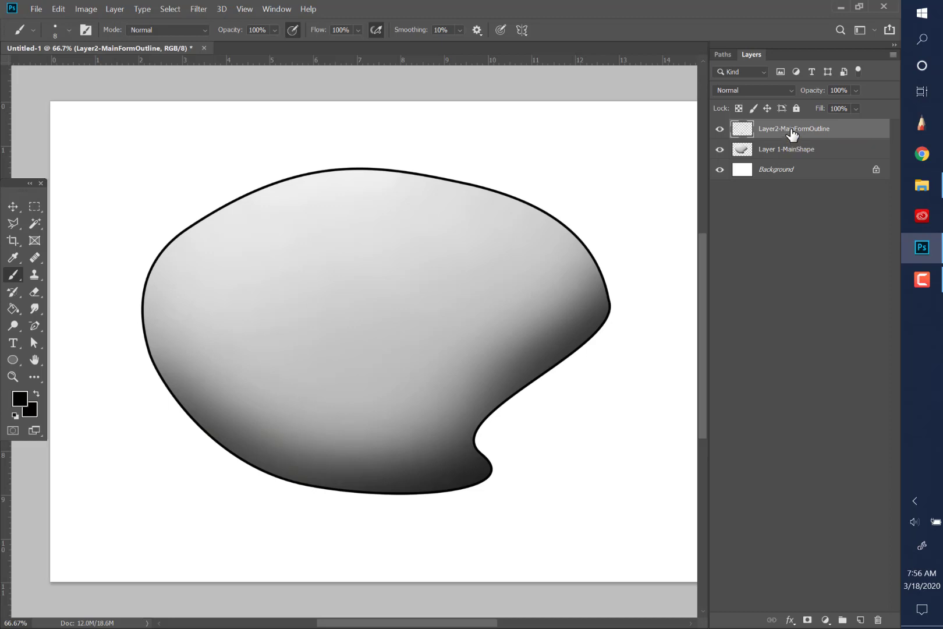
right_click(792, 134)
left_click(653, 138)
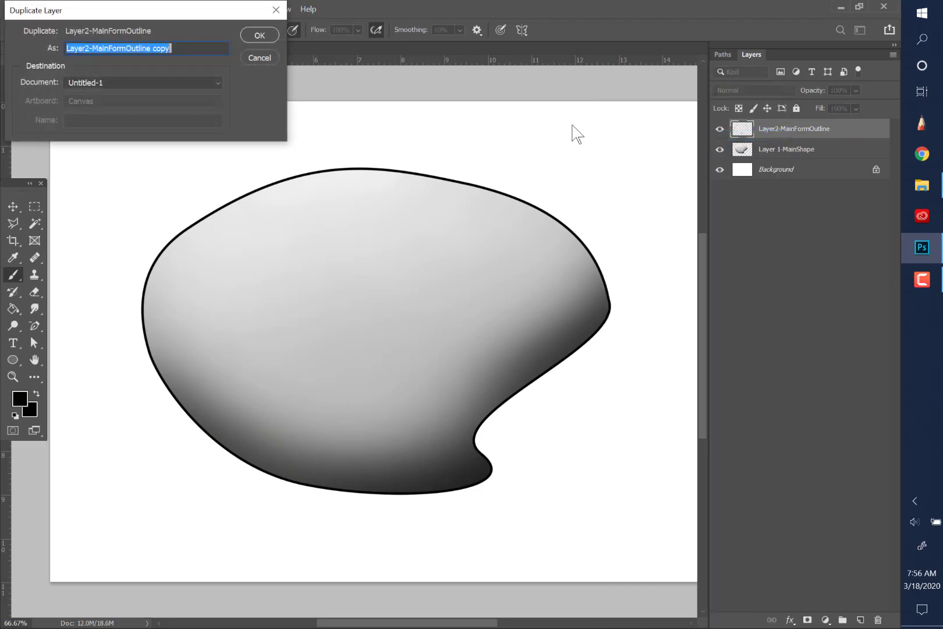
left_click(186, 50)
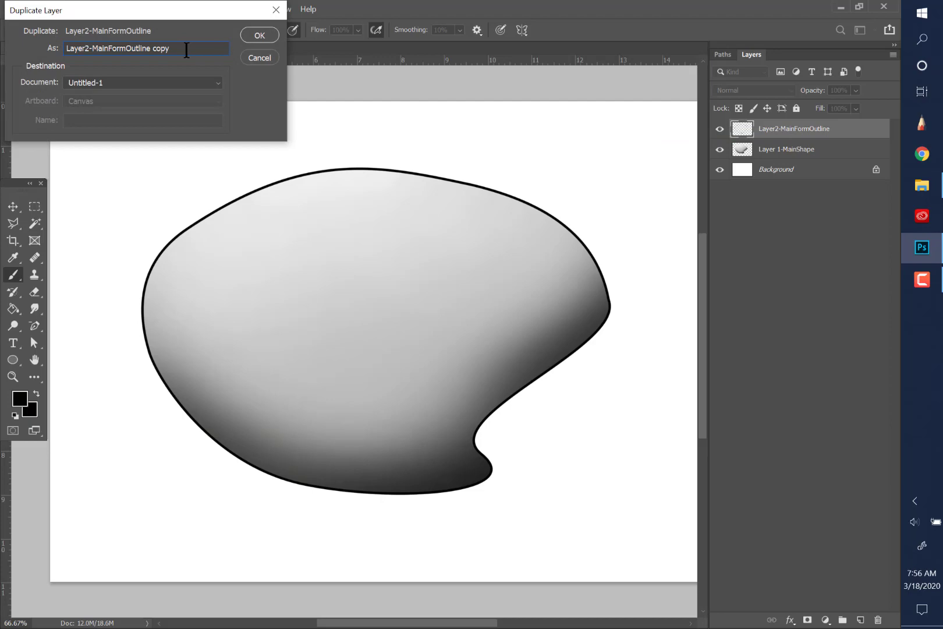
key("BackSpace")
key("BackSpace")
key("BackSpace")
key("BackSpace")
key("BackSpace")
key("BackSpace")
key("BackSpace")
type("Cutline")
left_click(252, 34)
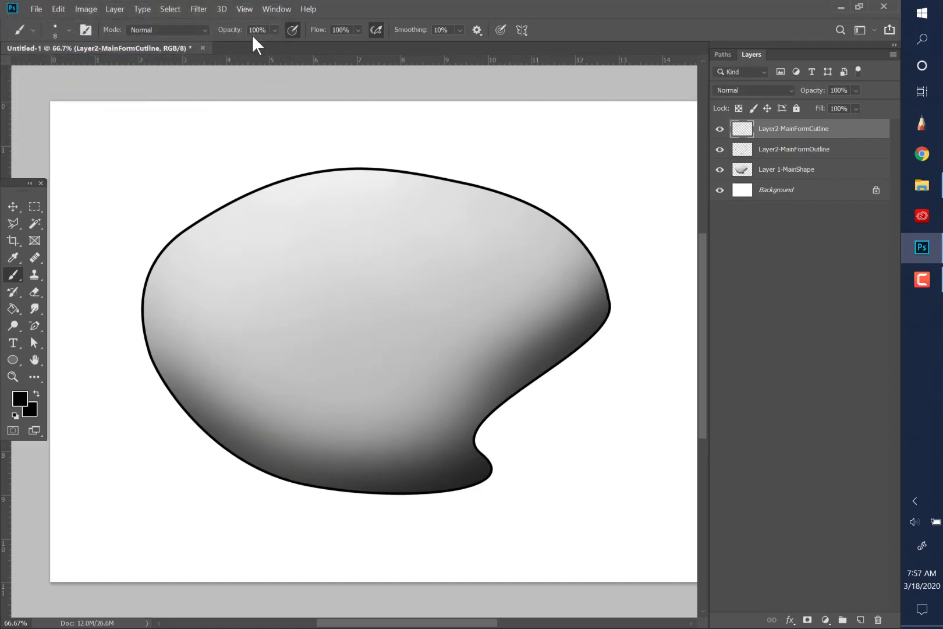
- Move the Layer2-MainFormCutline outline up and slightly left of the shape, and scale it to about 98.5% with Free Transform
left_click(13, 204)
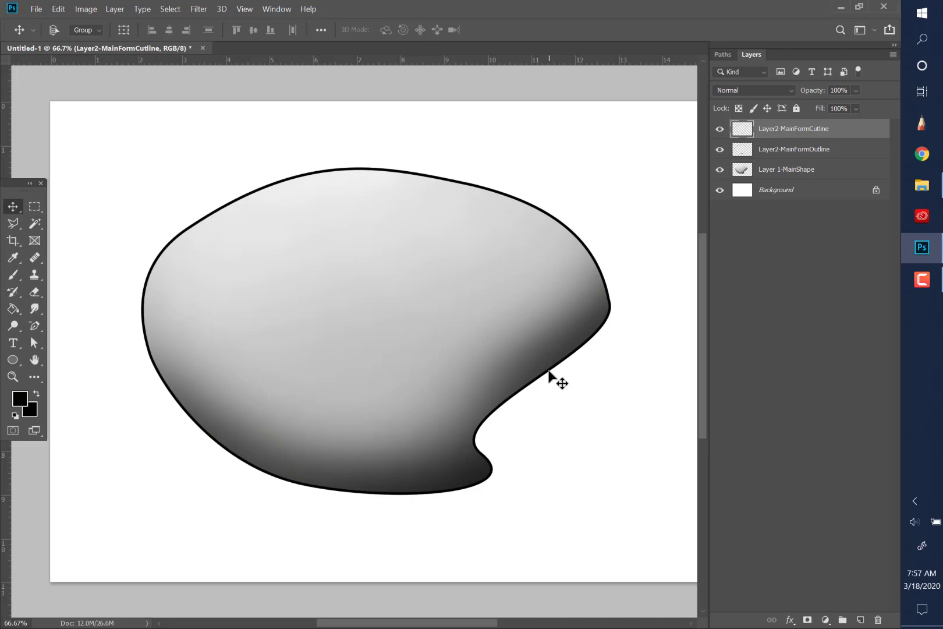
left_click_drag(549, 372, 543, 348)
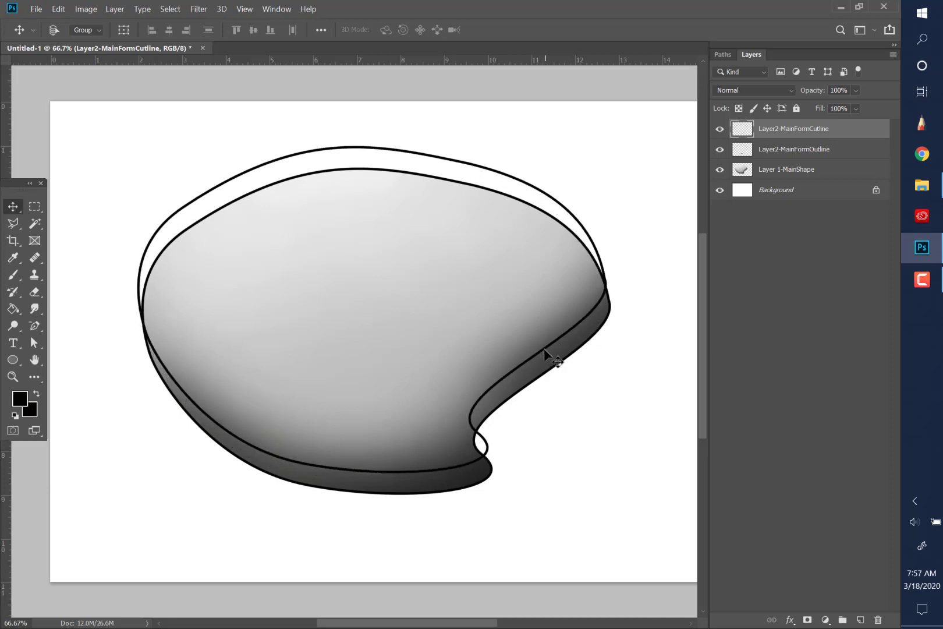
left_click(60, 8)
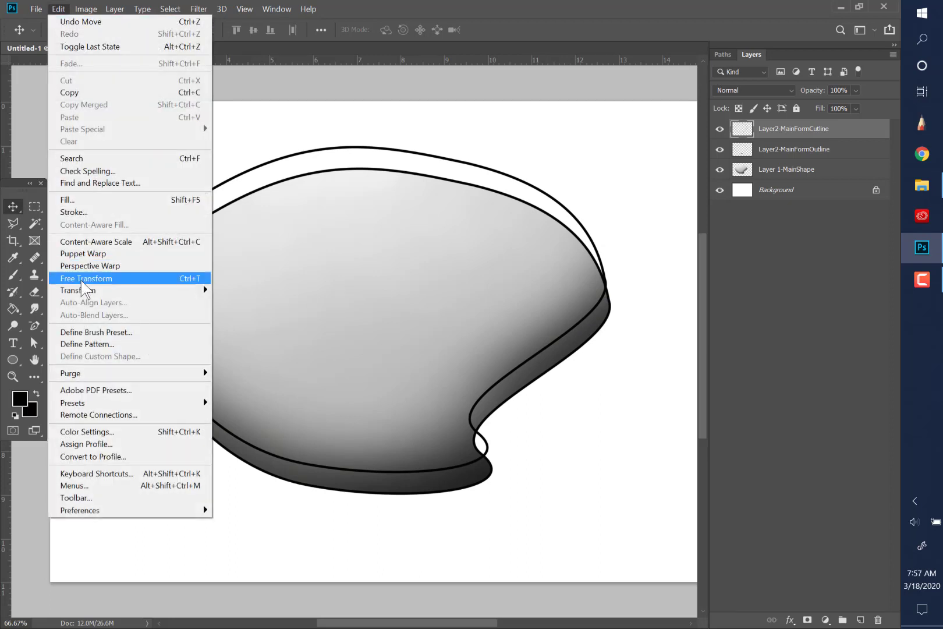
left_click(82, 280)
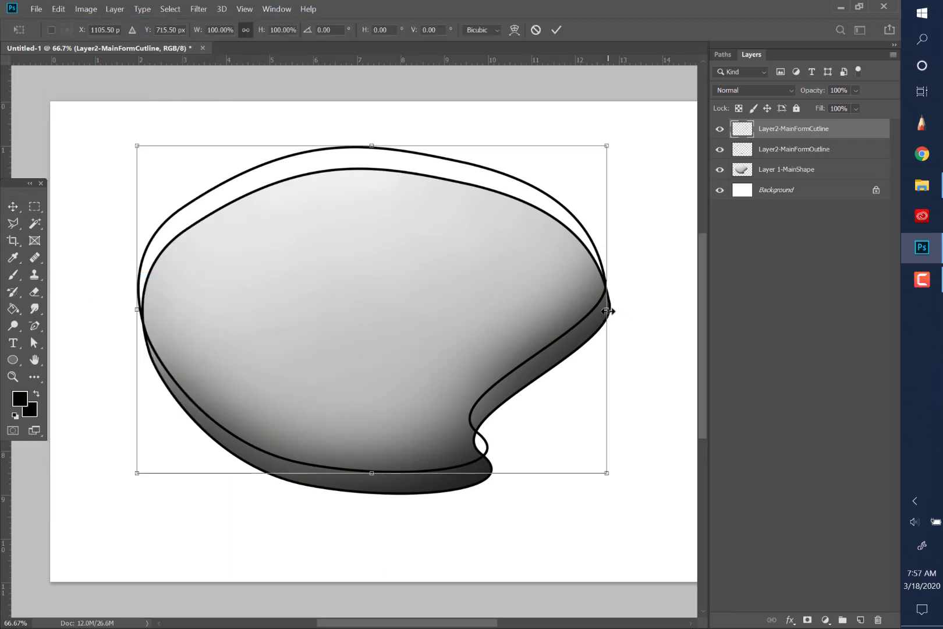
left_click_drag(607, 310, 600, 315)
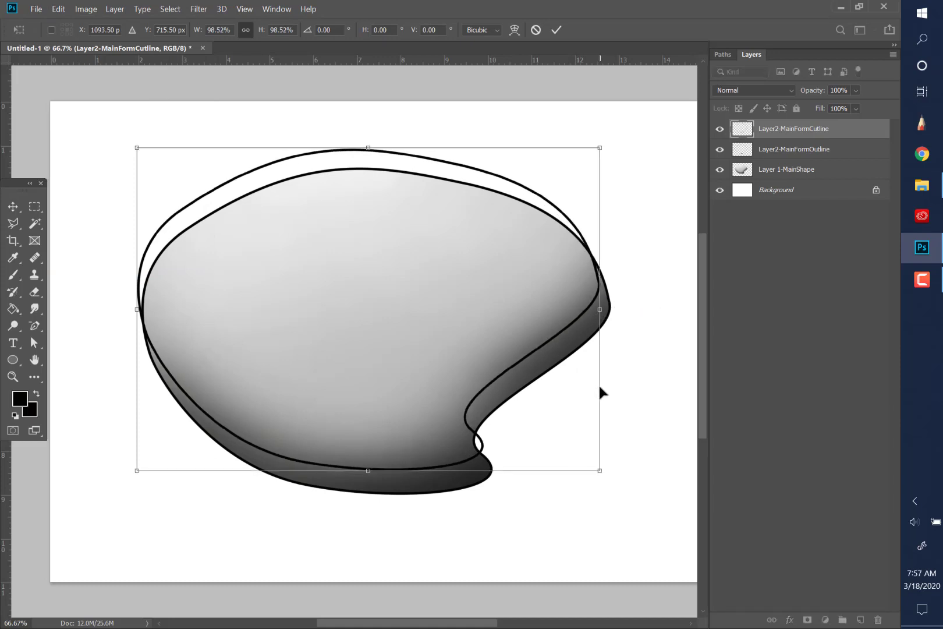
left_click_drag(598, 387, 597, 398)
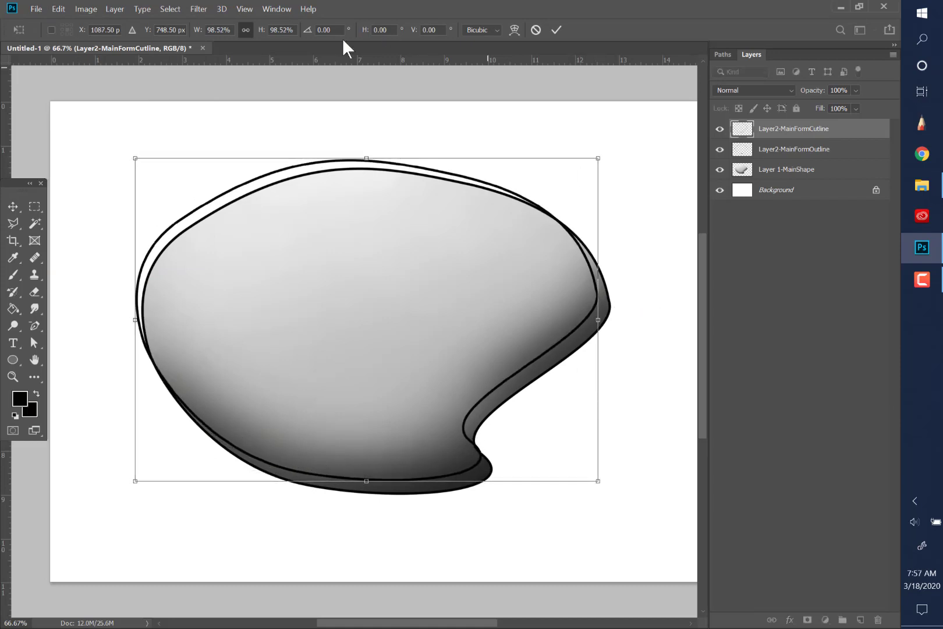
- Resize the cutline to about 103%, rotate it about 4.8° clockwise, and apply the transform
left_click_drag(367, 158, 368, 152)
left_click_drag(601, 316, 586, 310)
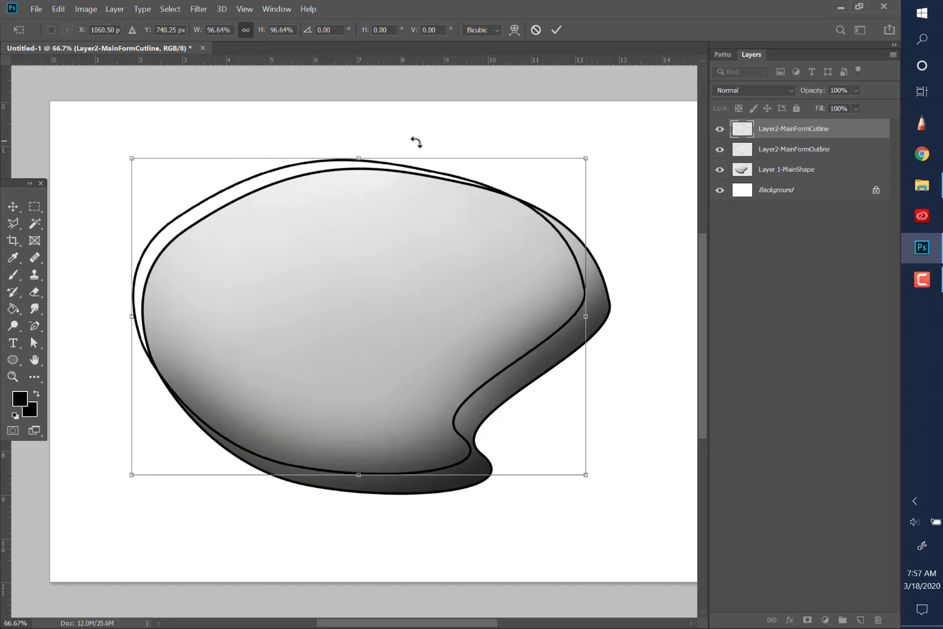
left_click_drag(359, 157, 363, 150)
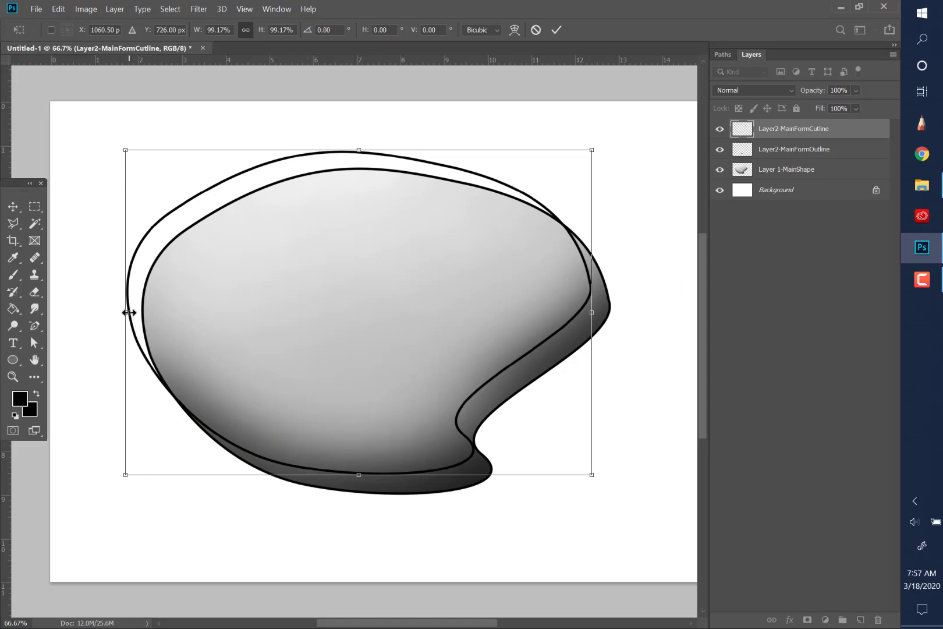
left_click_drag(125, 312, 110, 309)
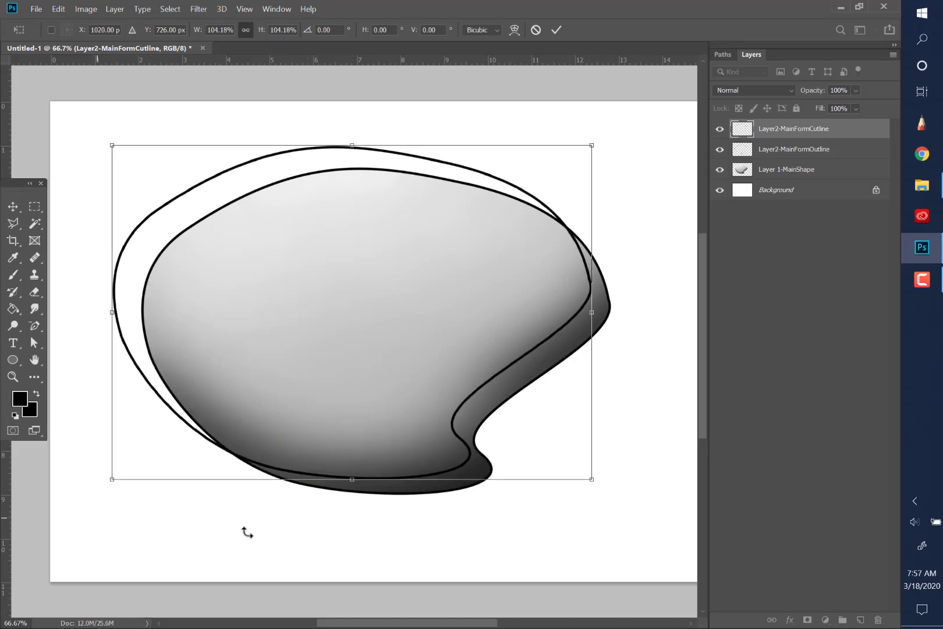
left_click_drag(349, 480, 349, 466)
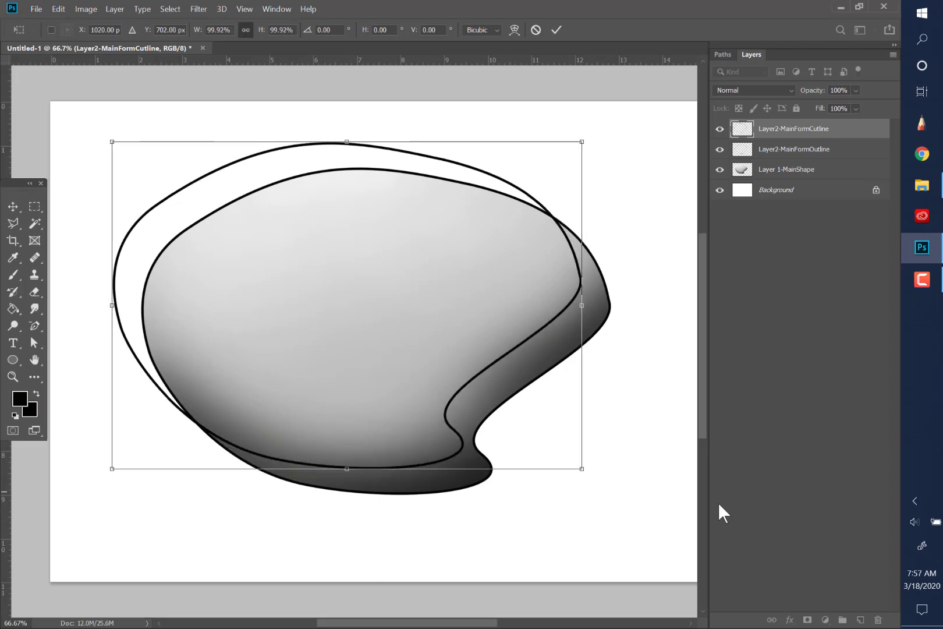
left_click_drag(597, 480, 585, 504)
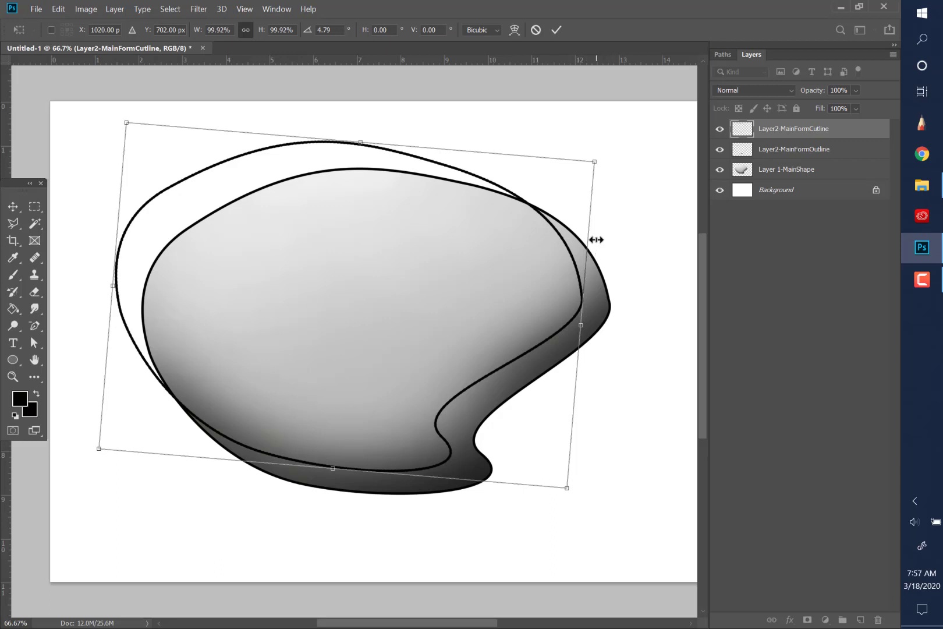
left_click_drag(596, 220, 610, 221)
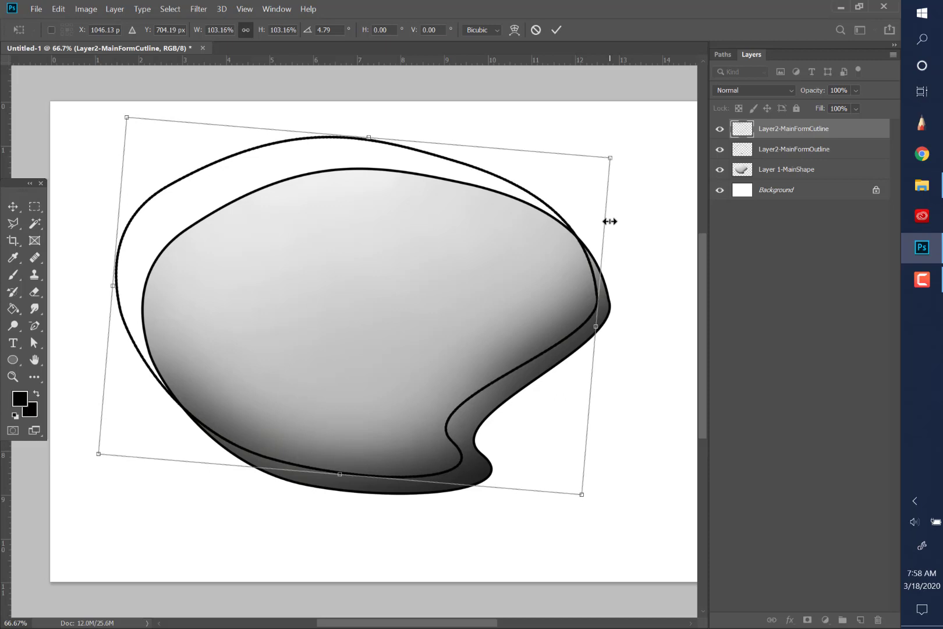
left_click(34, 206)
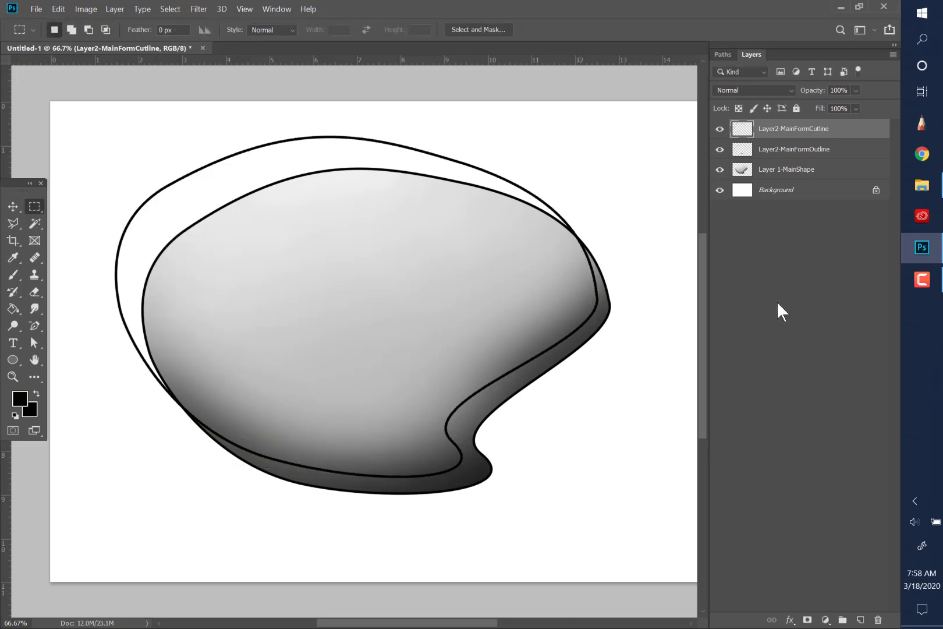
- Duplicate the Layer2-MainFormCutline layer and name the copy Layer2-MainFormCutHighlight
right_click(811, 137)
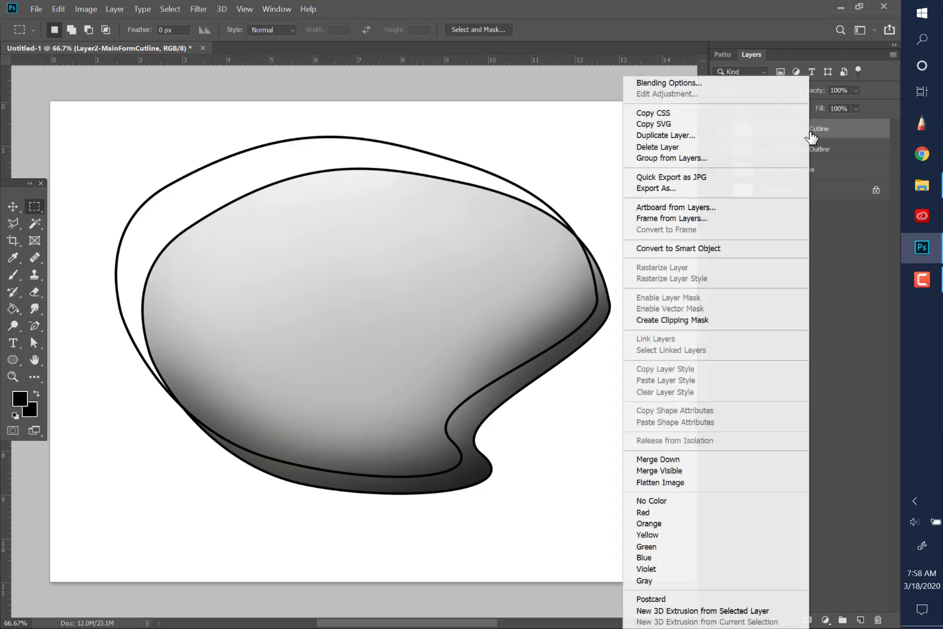
left_click(687, 136)
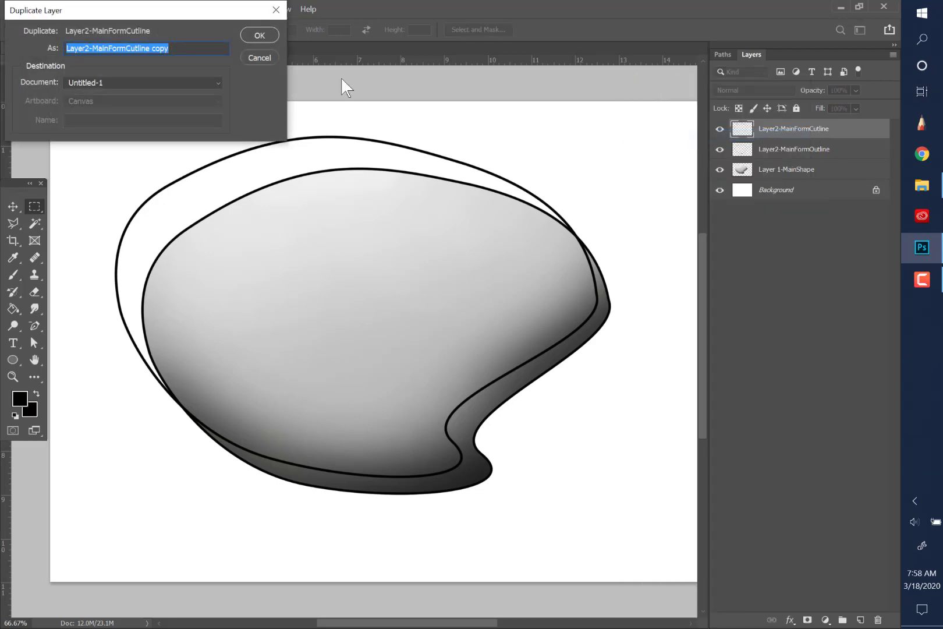
left_click(175, 49)
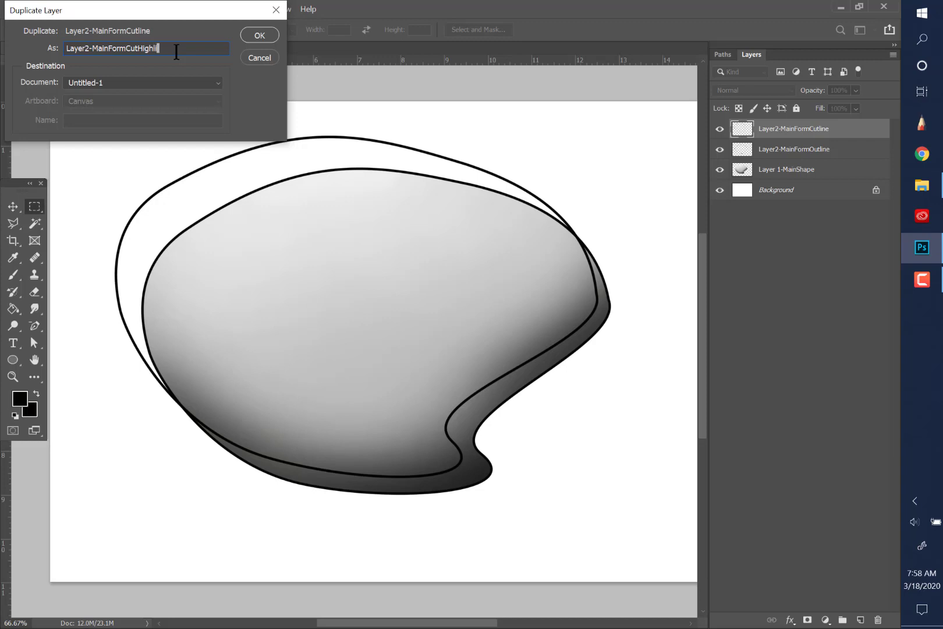
left_click(260, 36)
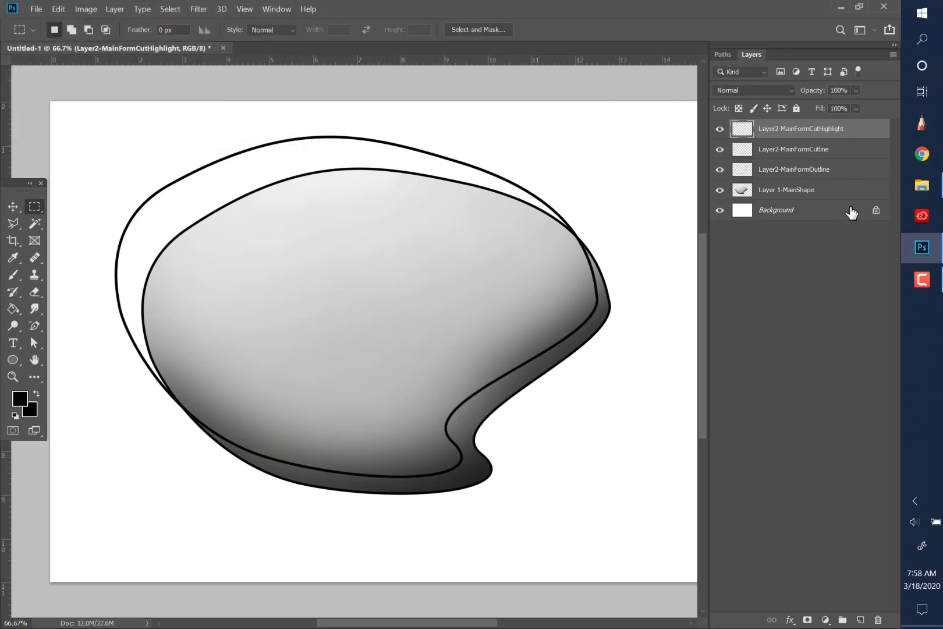
- Invert the Layer2-MainFormCutHighlight layer's color to turn its black line white
left_click(85, 10)
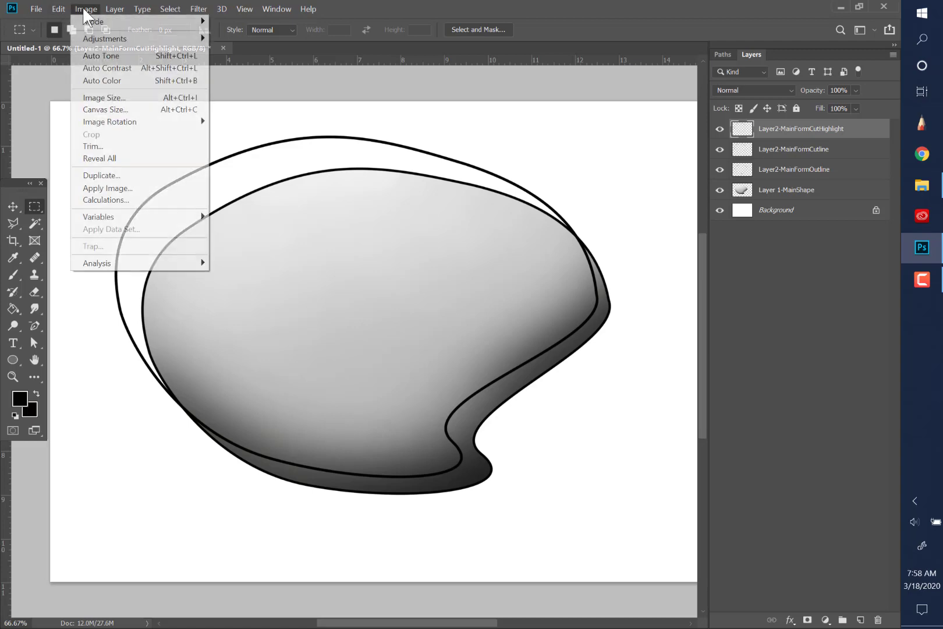
mouse_move(96, 33)
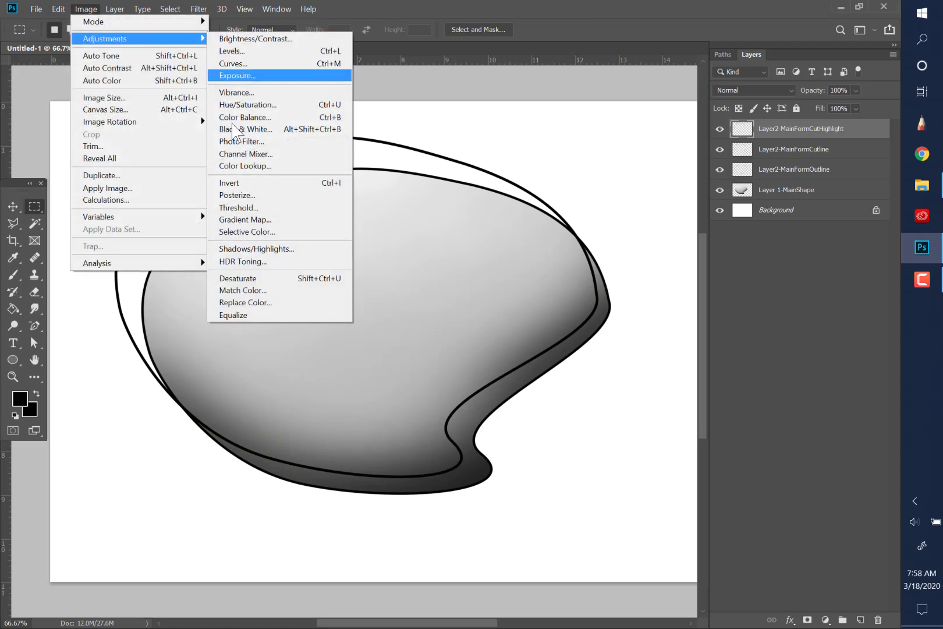
left_click(233, 183)
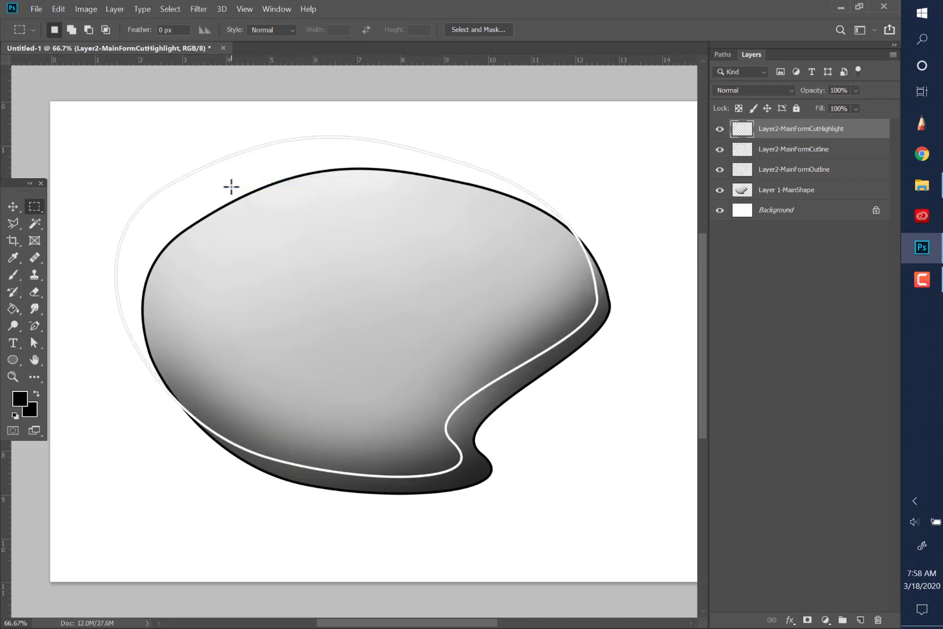
- Move the white highlight line slightly down and right of the black cutline, undoing the first placement and repositioning it
left_click(13, 205)
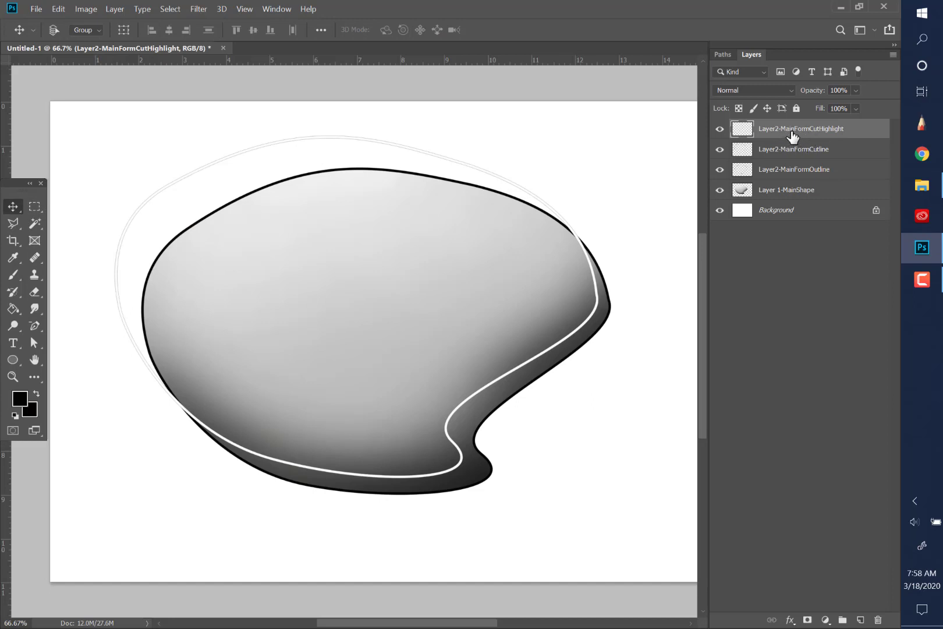
left_click(721, 54)
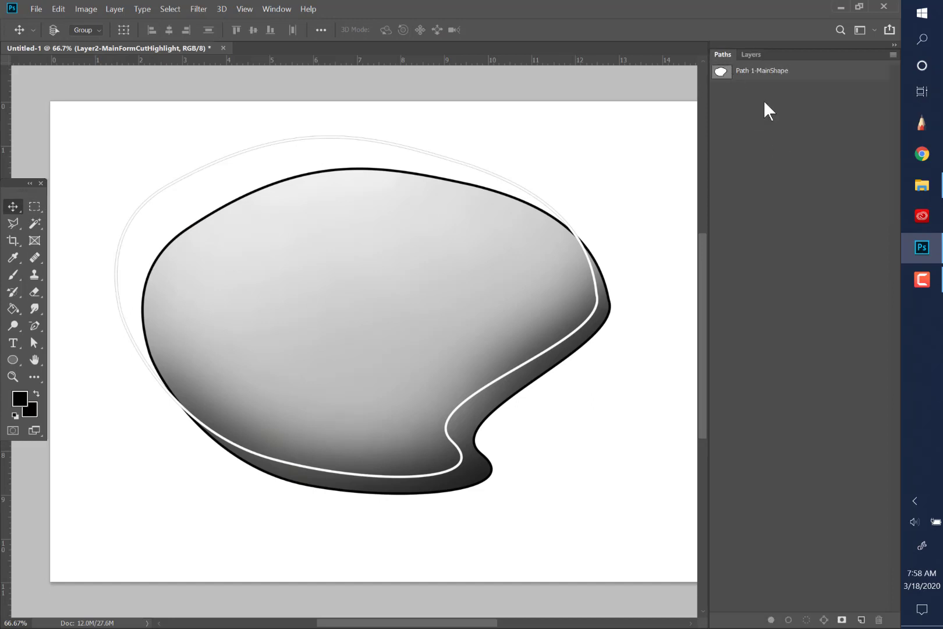
left_click(752, 54)
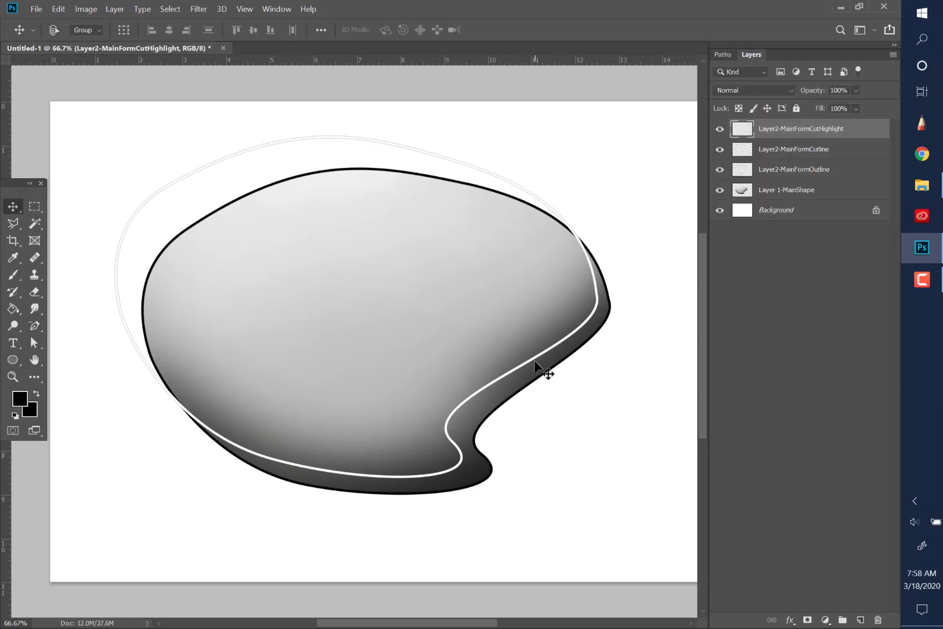
left_click_drag(534, 361, 539, 367)
left_click(58, 10)
left_click(66, 22)
left_click_drag(524, 373, 528, 378)
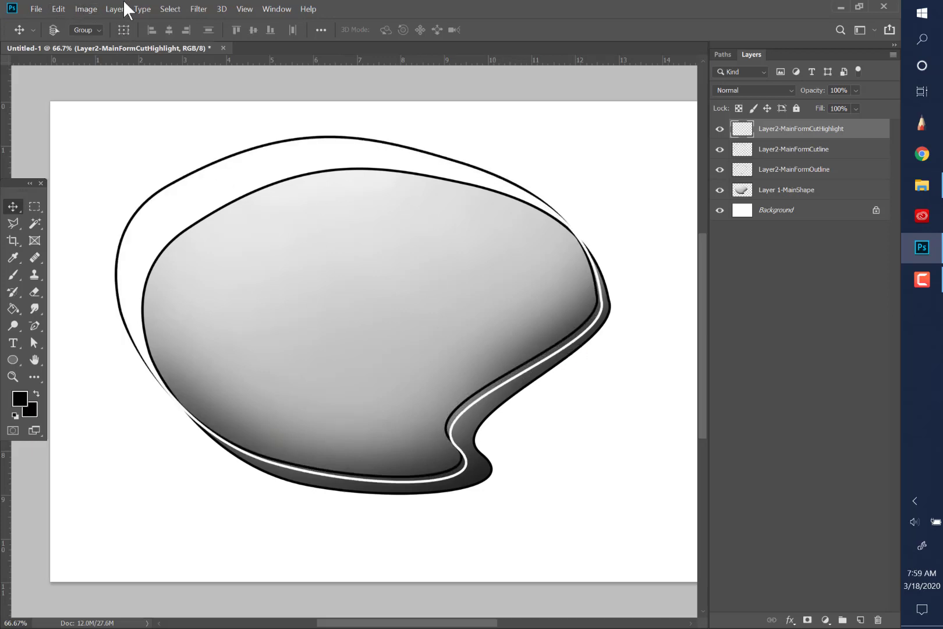
- Scale the highlight line to about 99.55% with Free Transform, undoing the last small resize
left_click(61, 9)
mouse_move(85, 8)
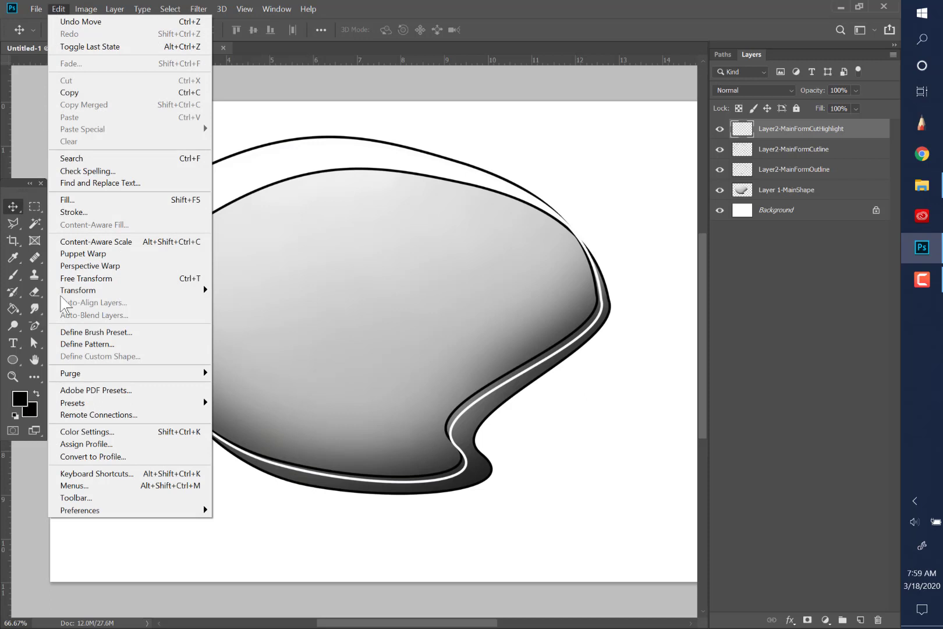
mouse_move(72, 294)
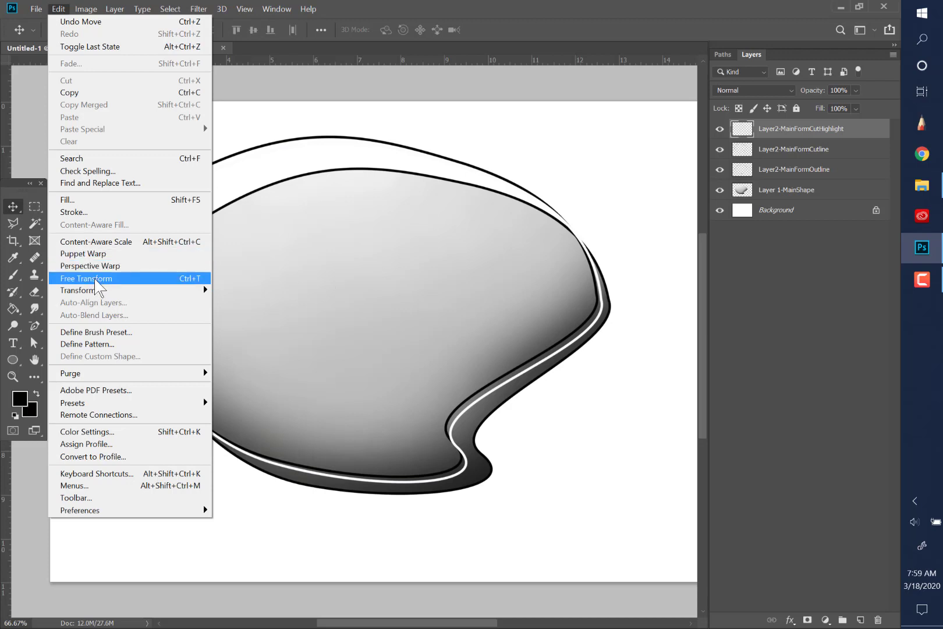
left_click(100, 280)
left_click_drag(605, 311, 607, 308)
mouse_move(360, 482)
left_mouse_down()
mouse_move(357, 492)
mouse_move(359, 482)
left_mouse_up()
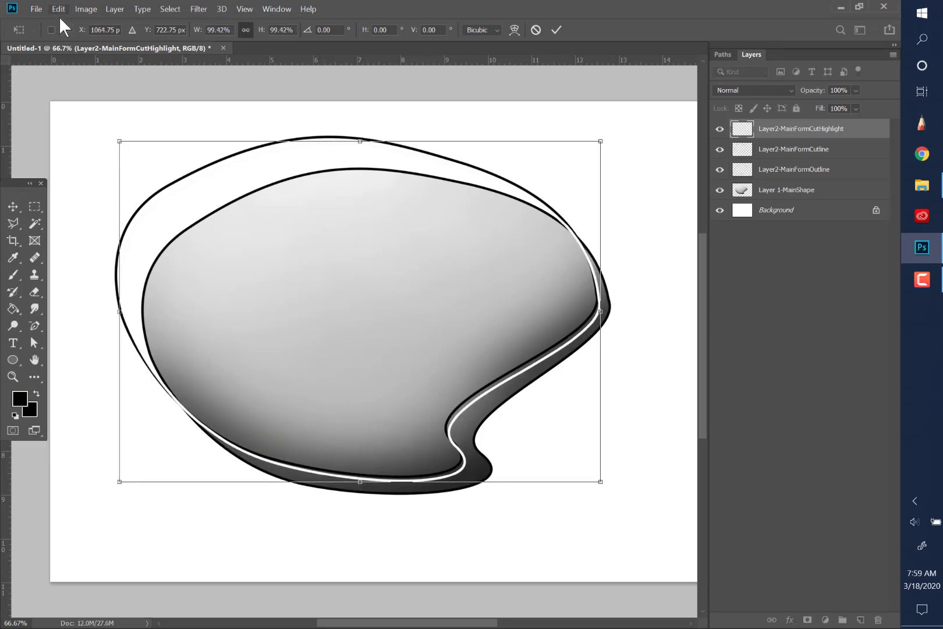
left_click(56, 10)
left_click(69, 21)
- Distort the white highlight line to follow the black cutline more closely, at about 99.84% width and 99.91% height, and apply the transform
left_click(53, 10)
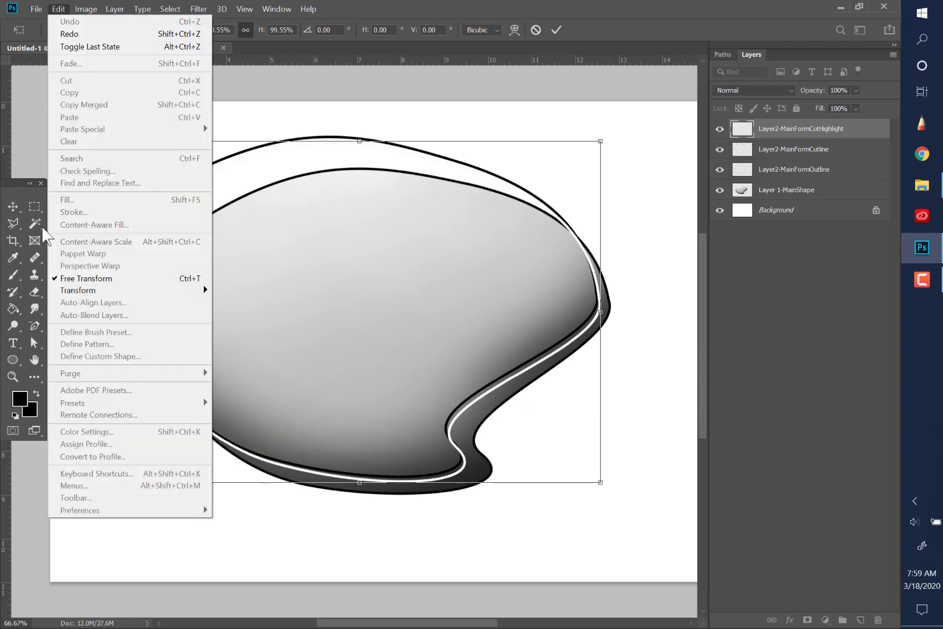
mouse_move(81, 291)
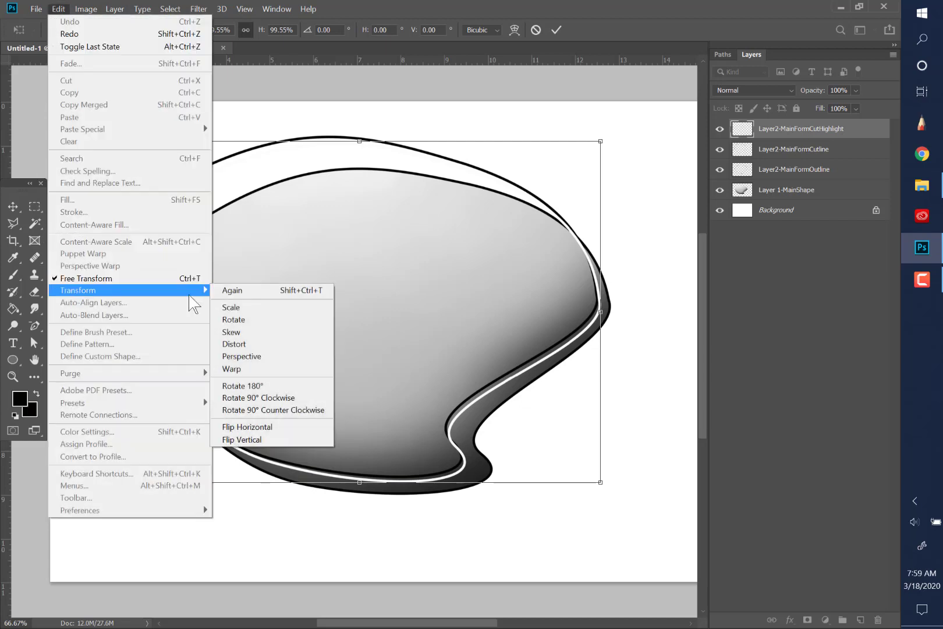
left_click(245, 344)
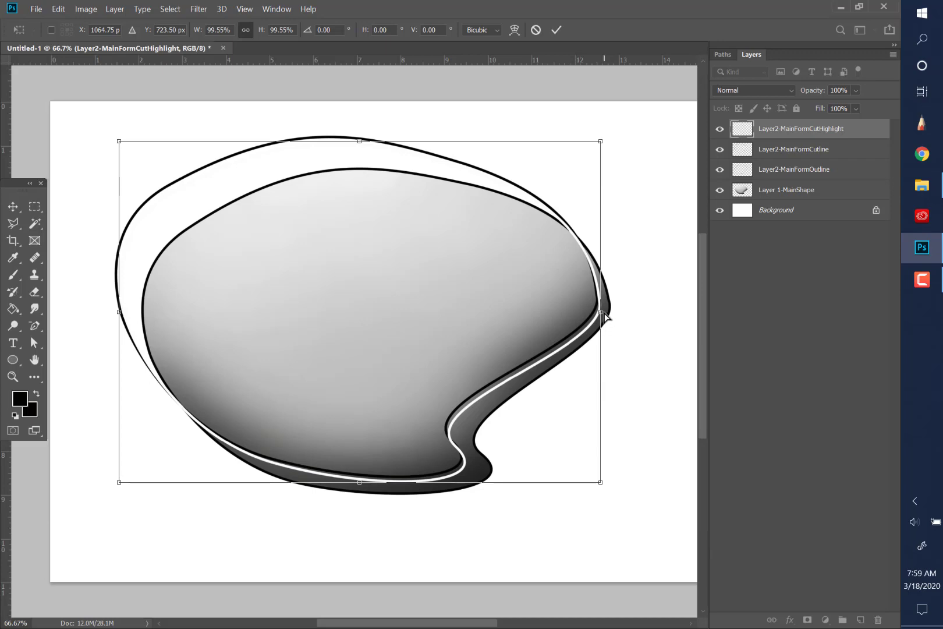
left_click_drag(604, 316, 606, 314)
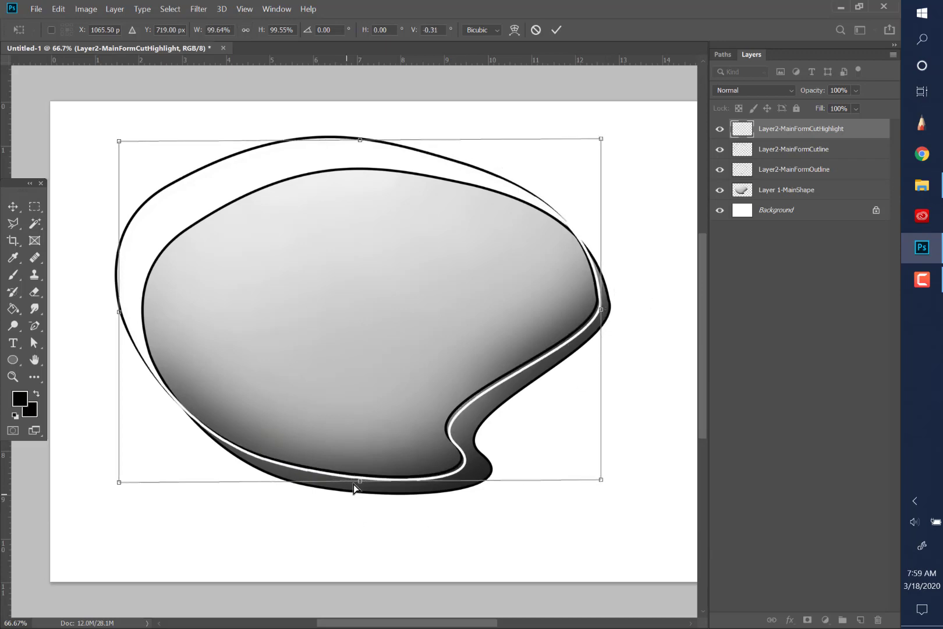
left_click_drag(360, 482, 364, 480)
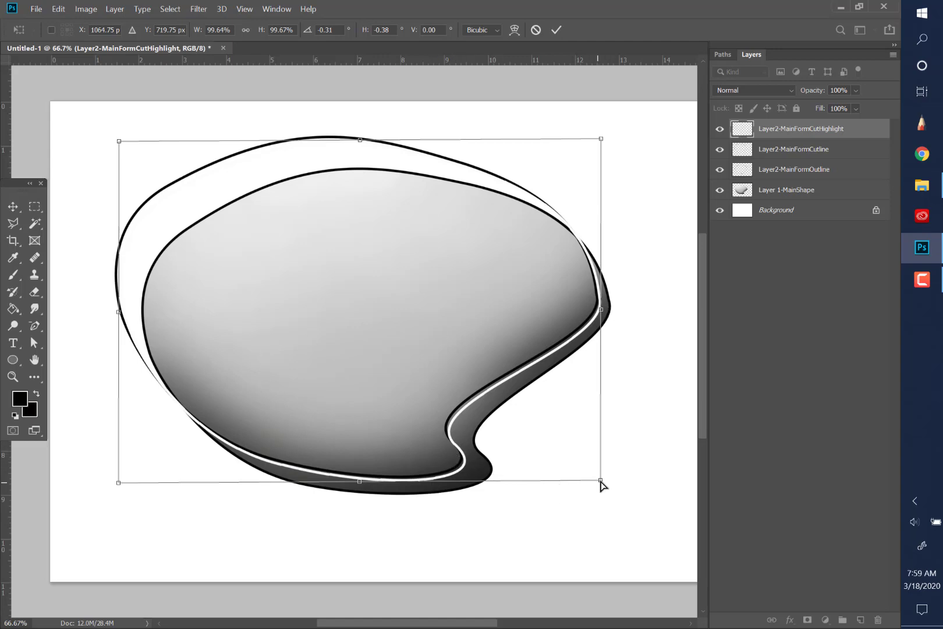
left_click_drag(601, 481, 604, 479)
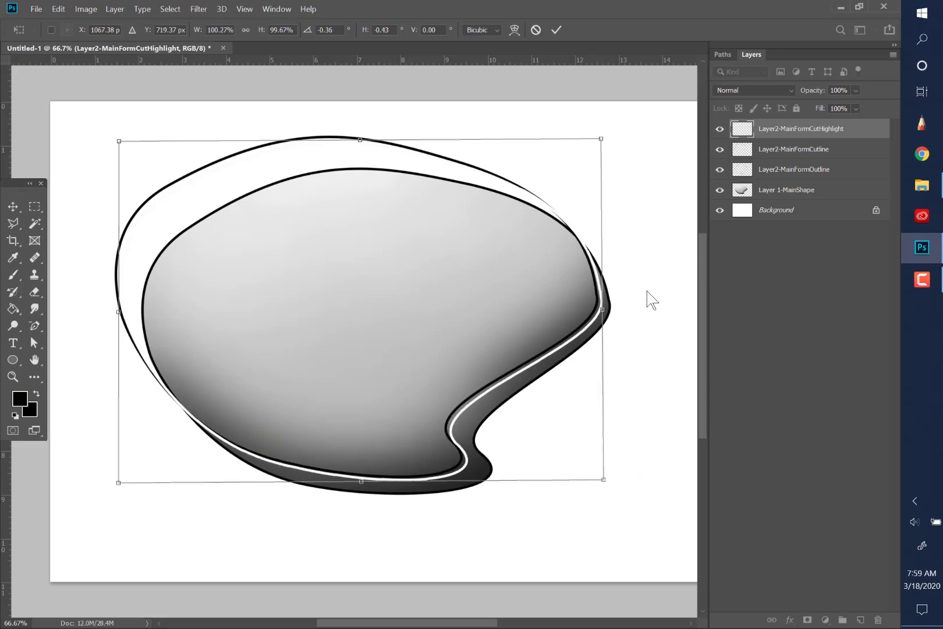
left_click_drag(605, 311, 604, 310)
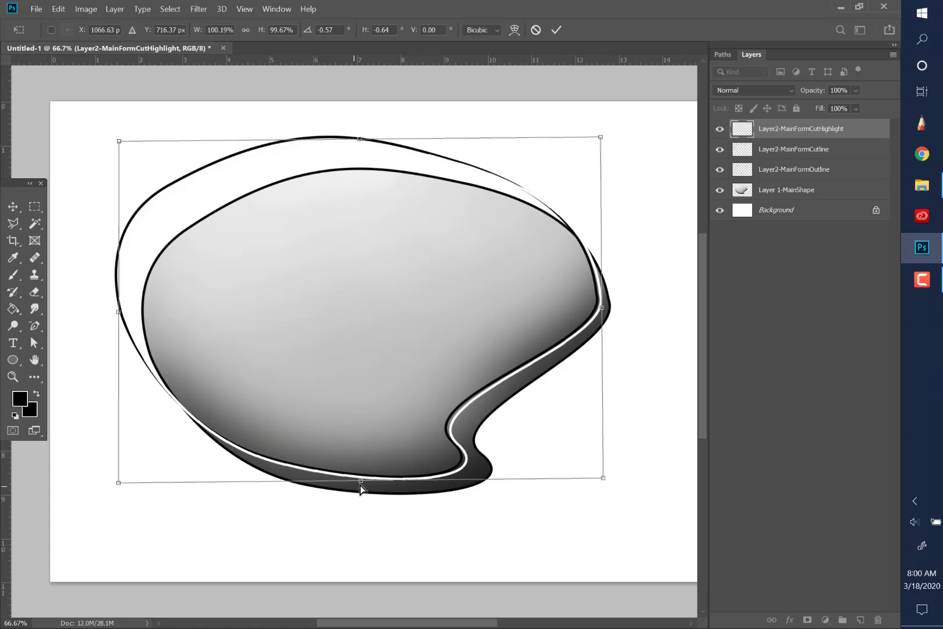
left_click_drag(361, 488, 362, 486)
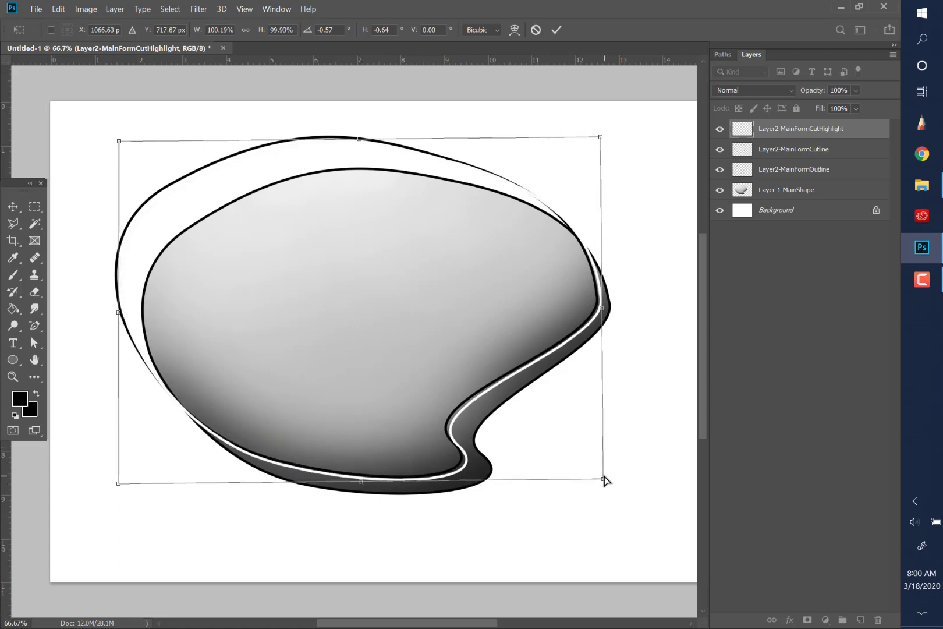
left_click_drag(604, 478, 604, 475)
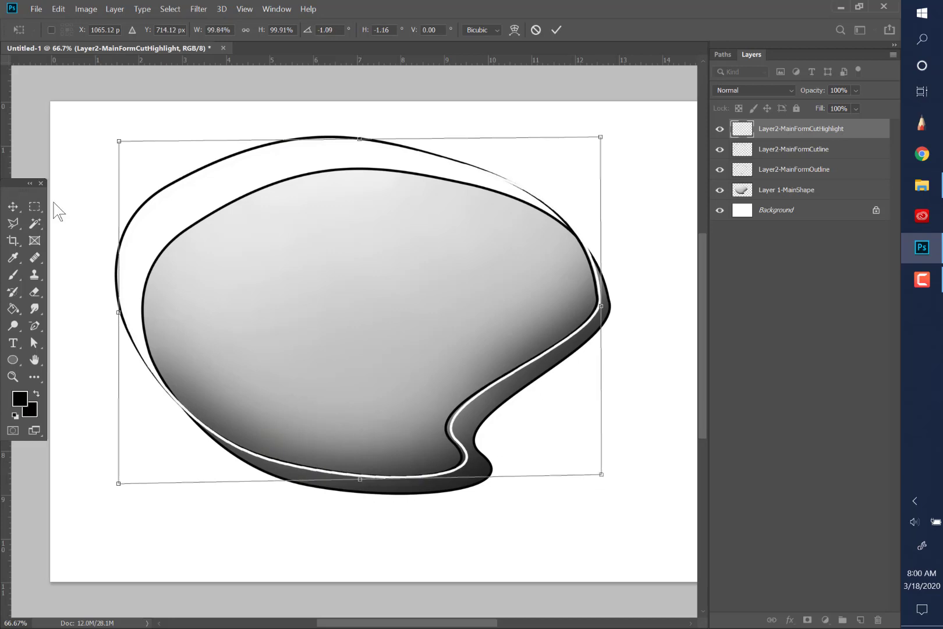
left_click(34, 206)
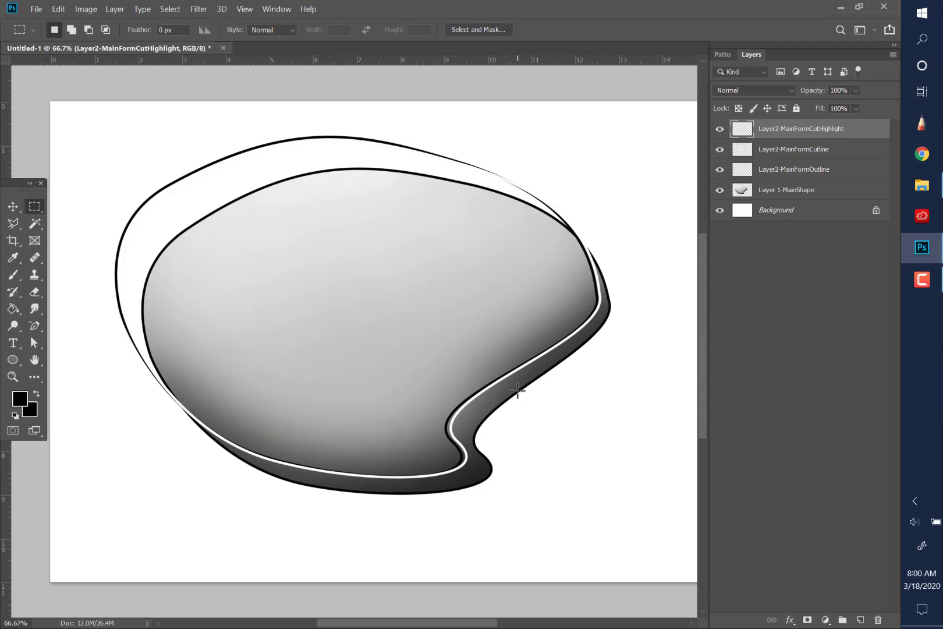
- Examine up close how the white highlight line runs along the black cutline on the lower and right edges of the shape
left_click(13, 379)
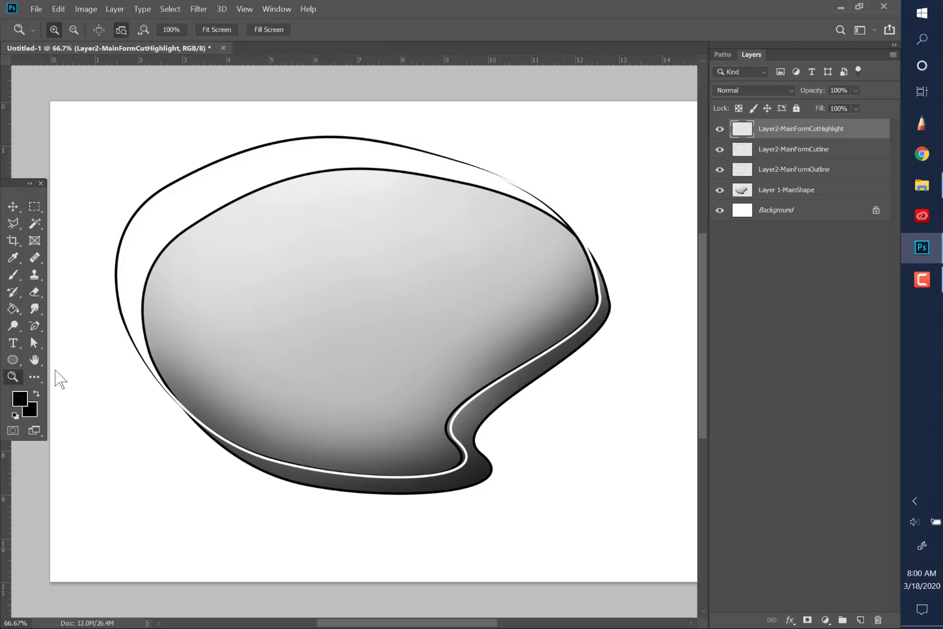
left_click(581, 330)
left_click(580, 334)
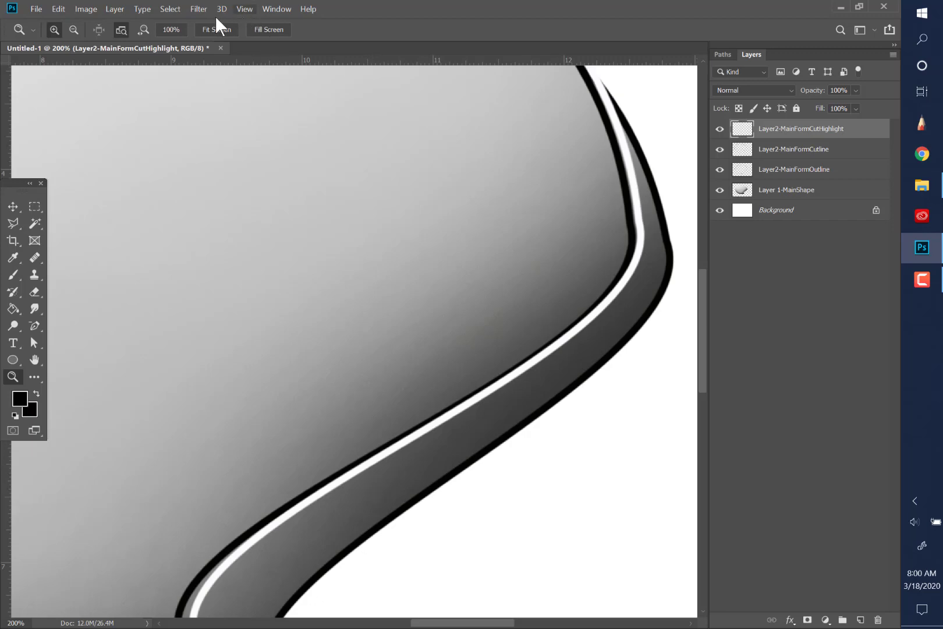
left_click(245, 9)
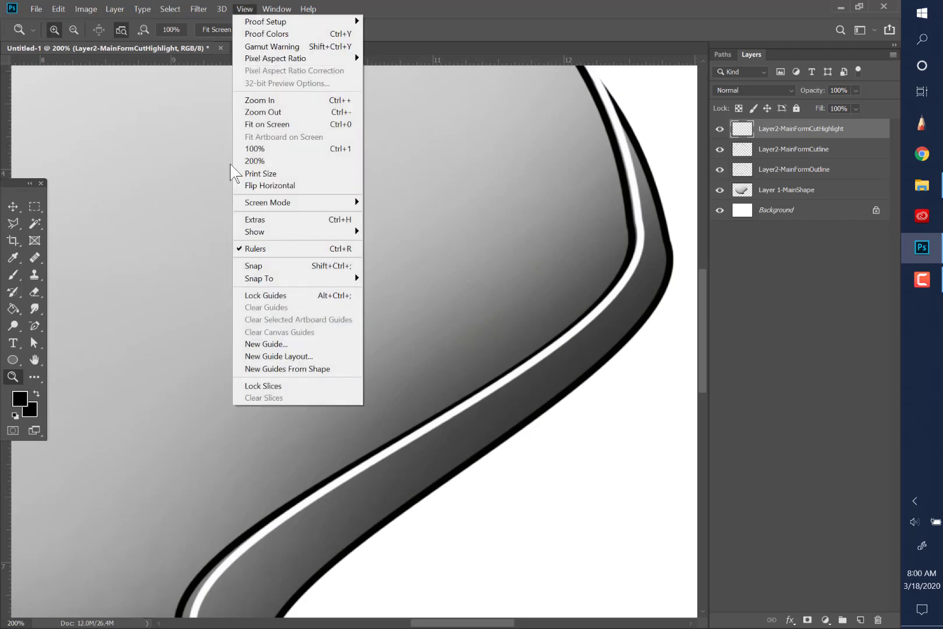
left_click(268, 112)
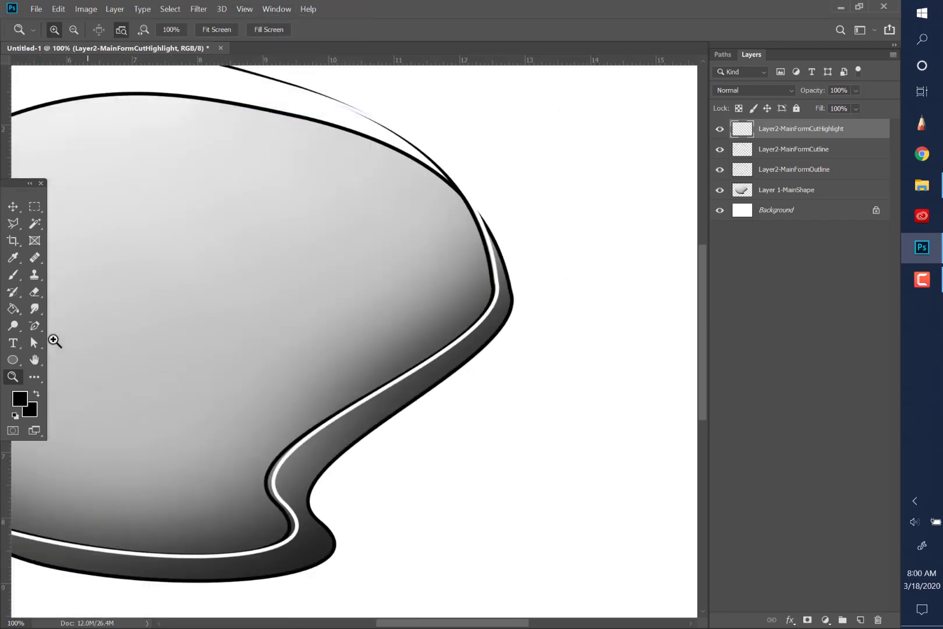
left_click(34, 359)
left_click_drag(231, 317, 404, 319)
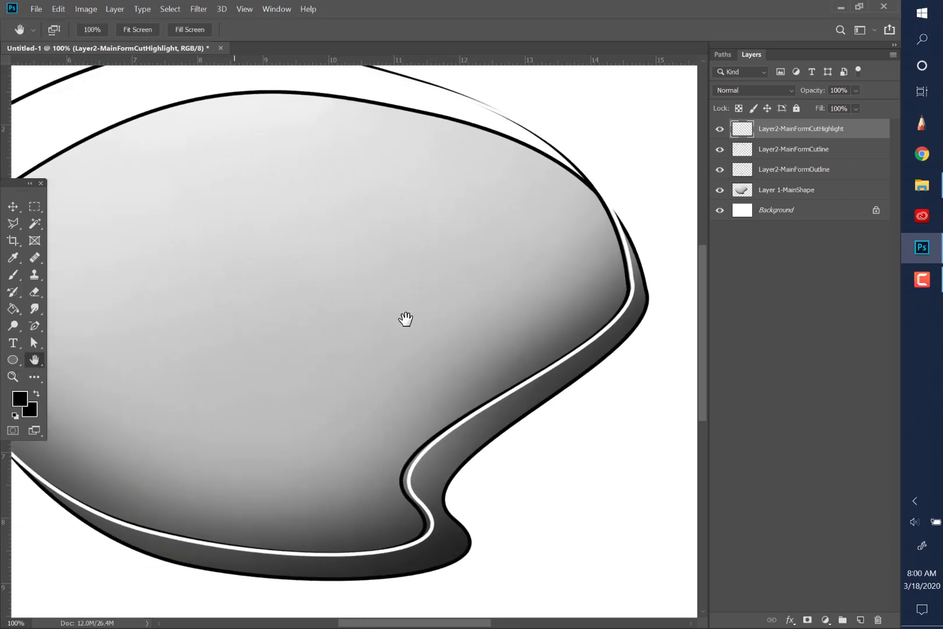
left_click(251, 13)
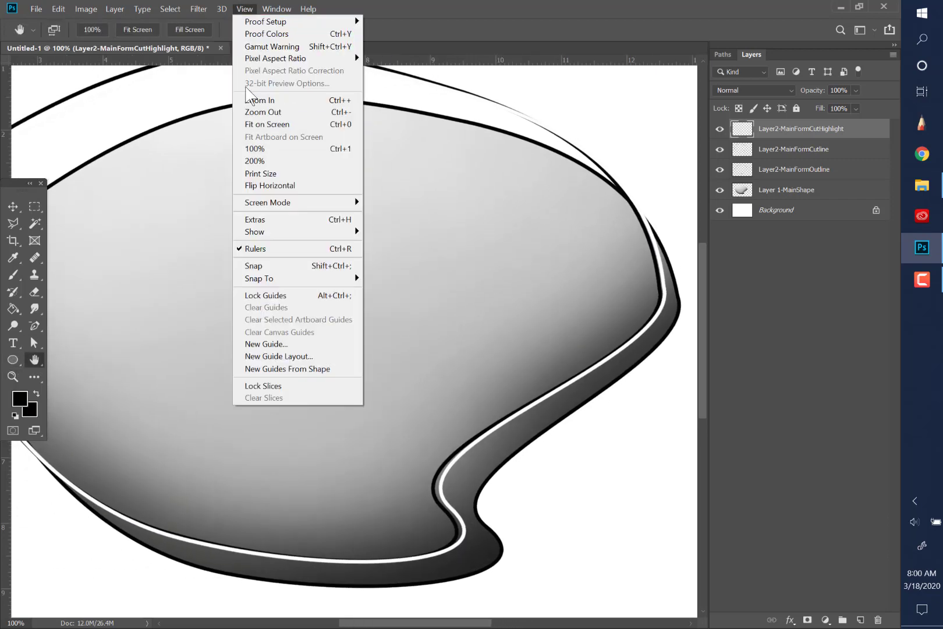
left_click(256, 112)
left_click_drag(301, 278, 348, 293)
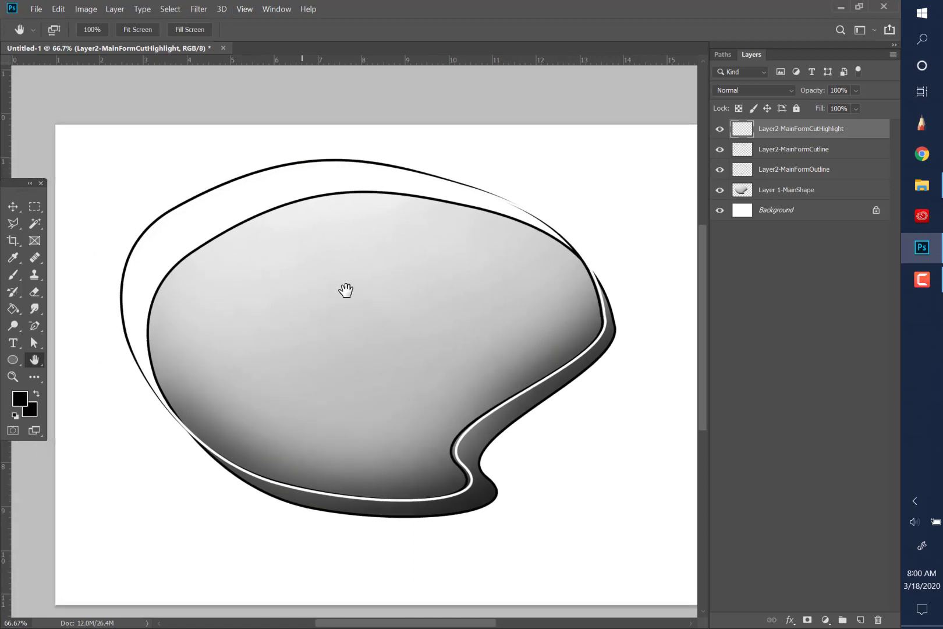
- Merge the Layer2-MainFormCutHighlight layer down into Layer2-MainFormCutline and check the merged layer by toggling its visibility
left_click(12, 209)
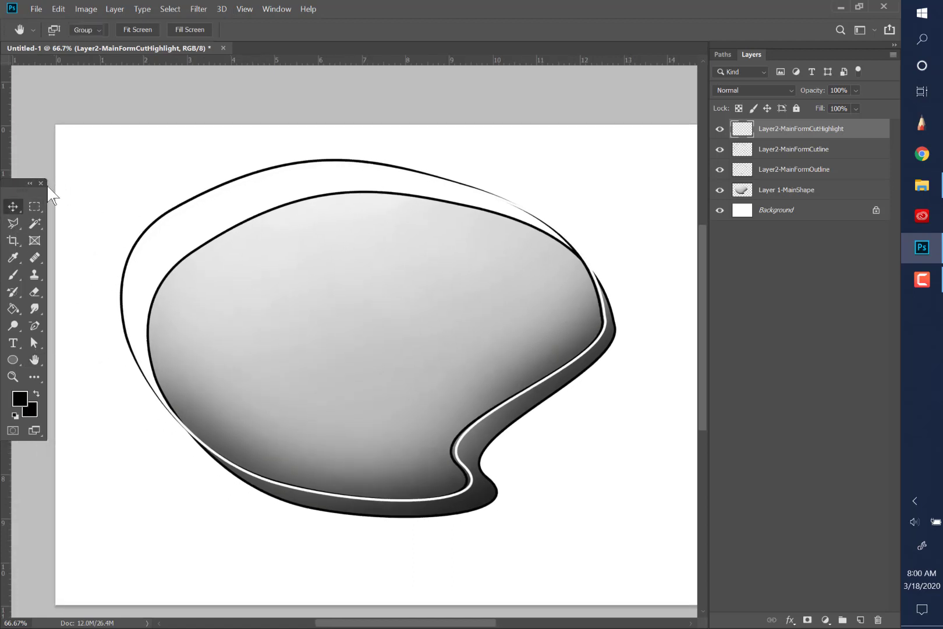
right_click(793, 133)
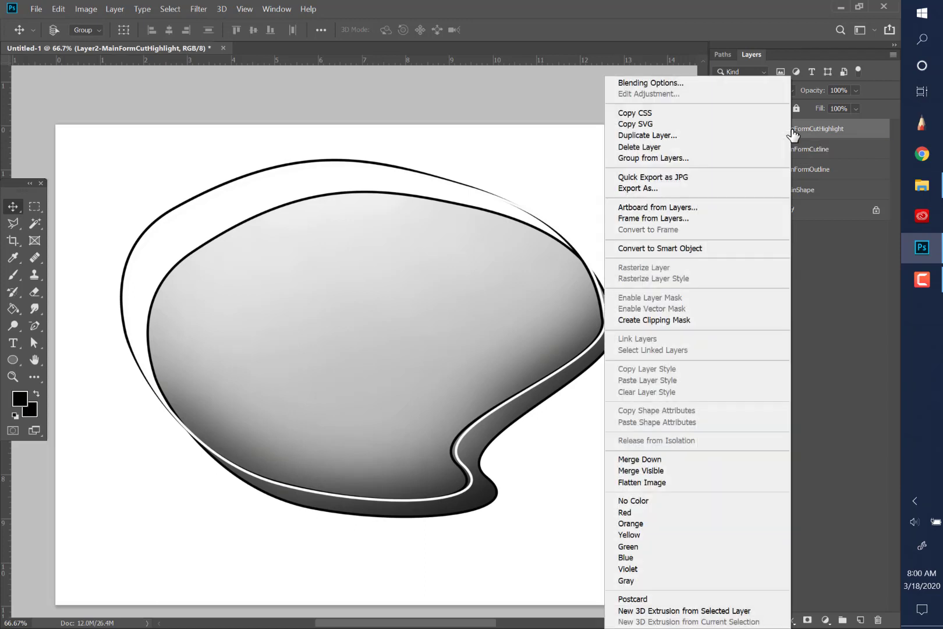
left_click(634, 459)
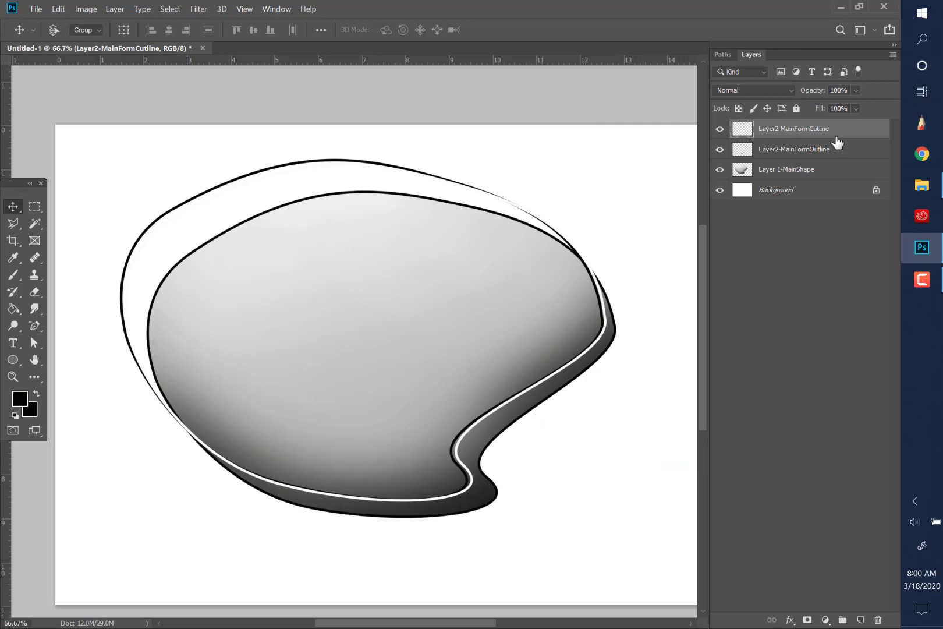
left_click(720, 131)
left_click(720, 130)
- Load Path 1-MainShape as a selection and return to the layer list with Layer2-MainFormCutline active
left_click(721, 54)
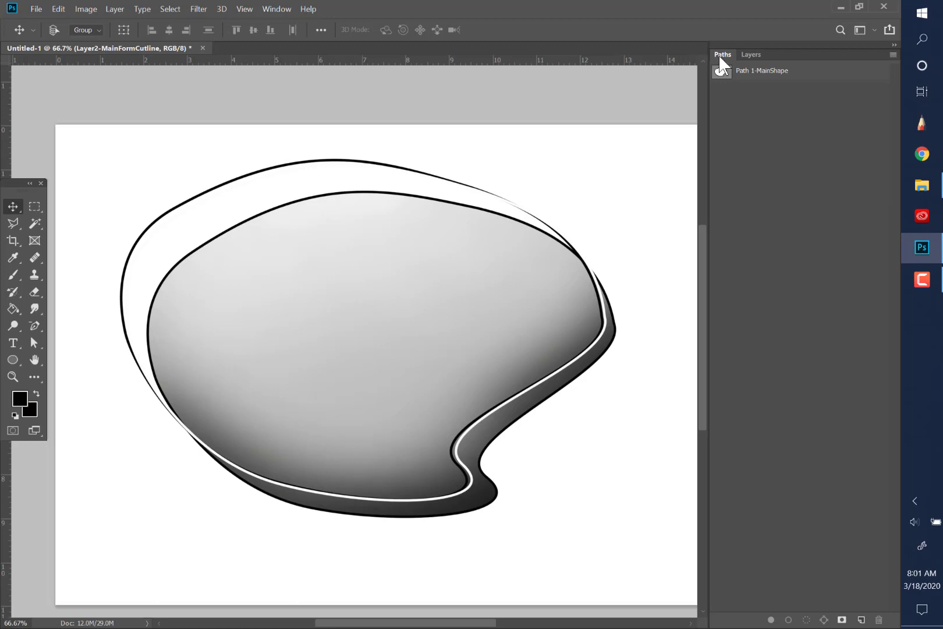
left_click(763, 80)
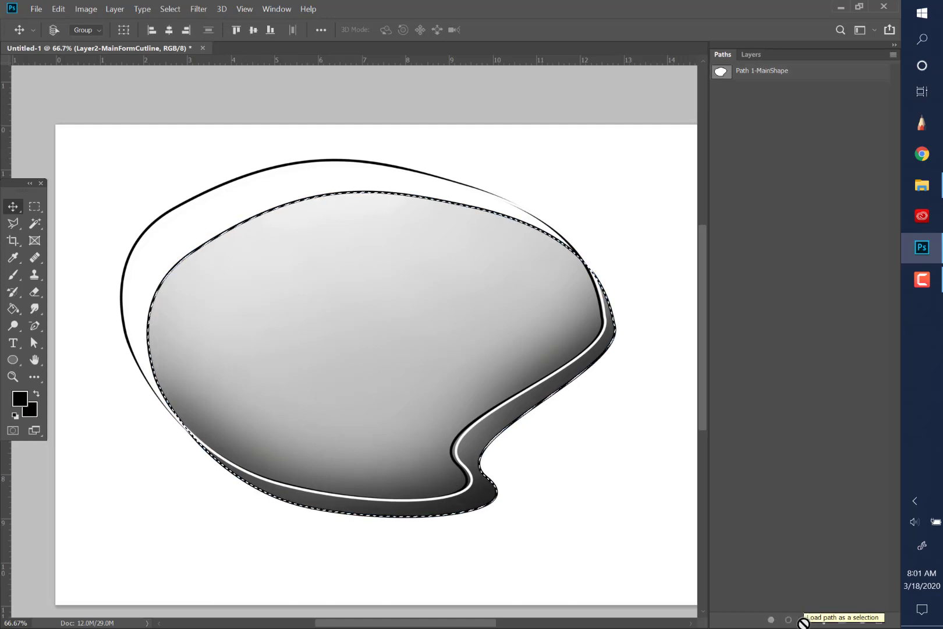
left_click(748, 53)
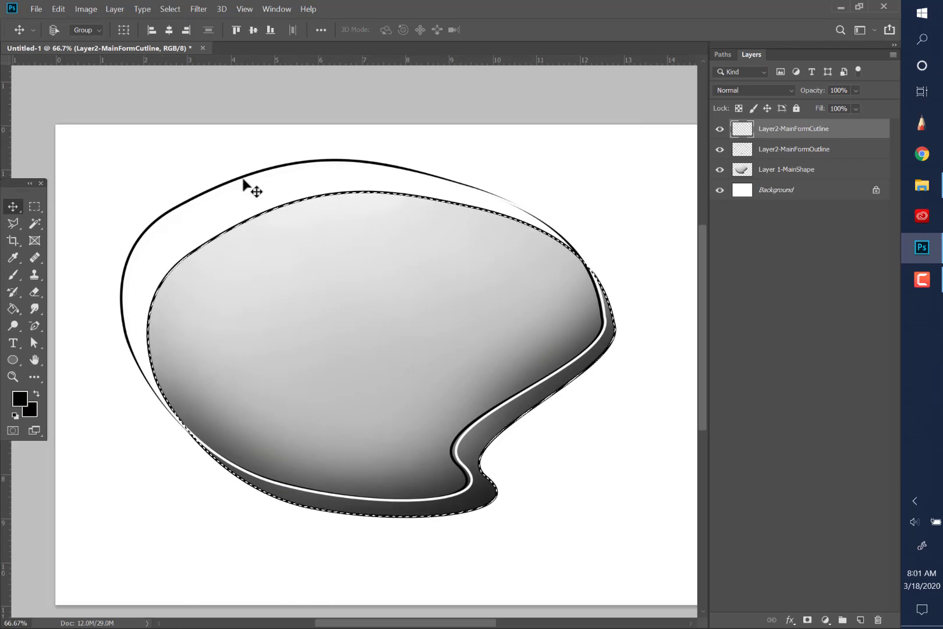
- Invert the selection to delete the parts of Layer2-MainFormCutline outside the main shape, and deselect
left_click(170, 9)
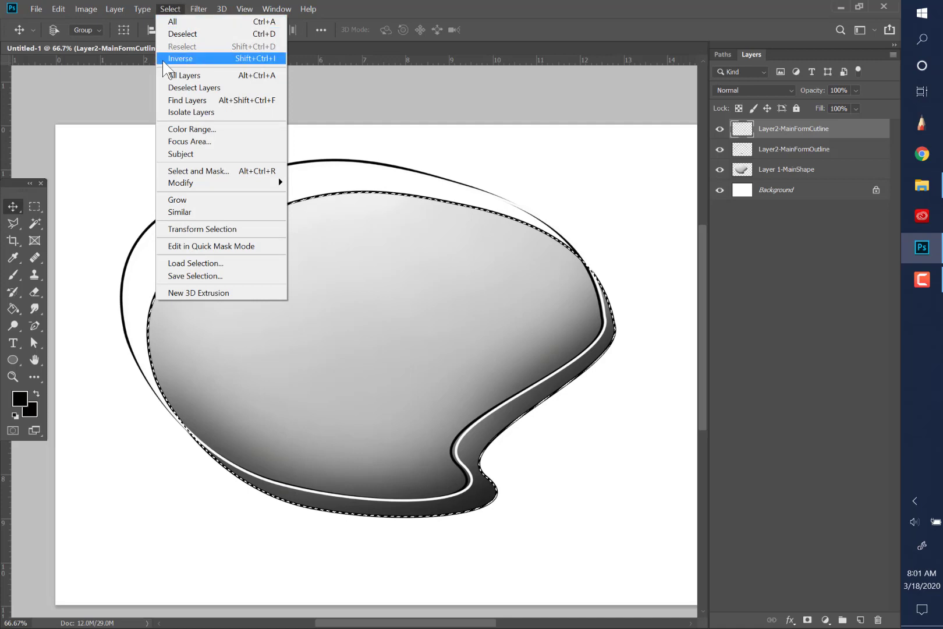
left_click(185, 58)
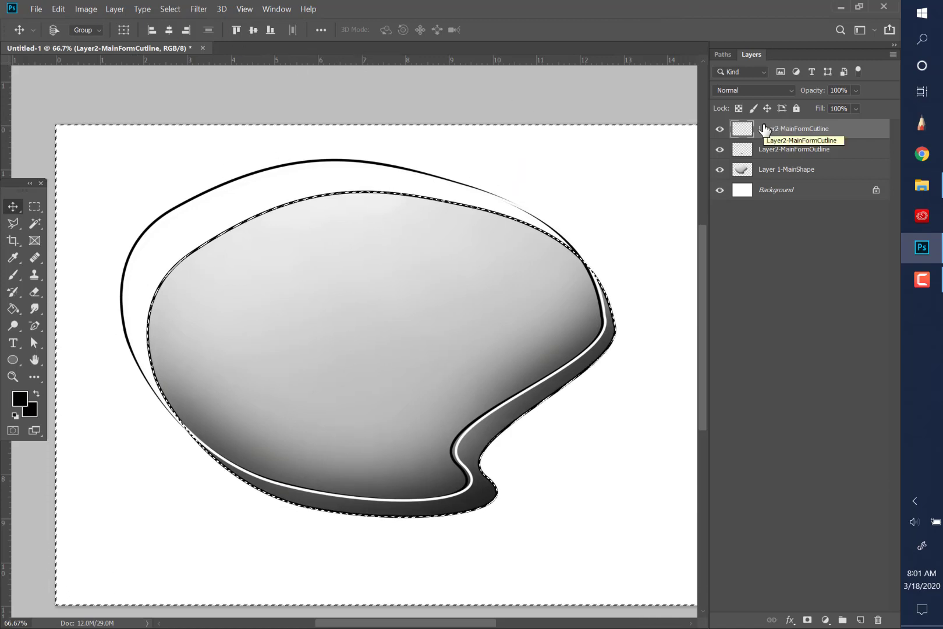
key("Delete")
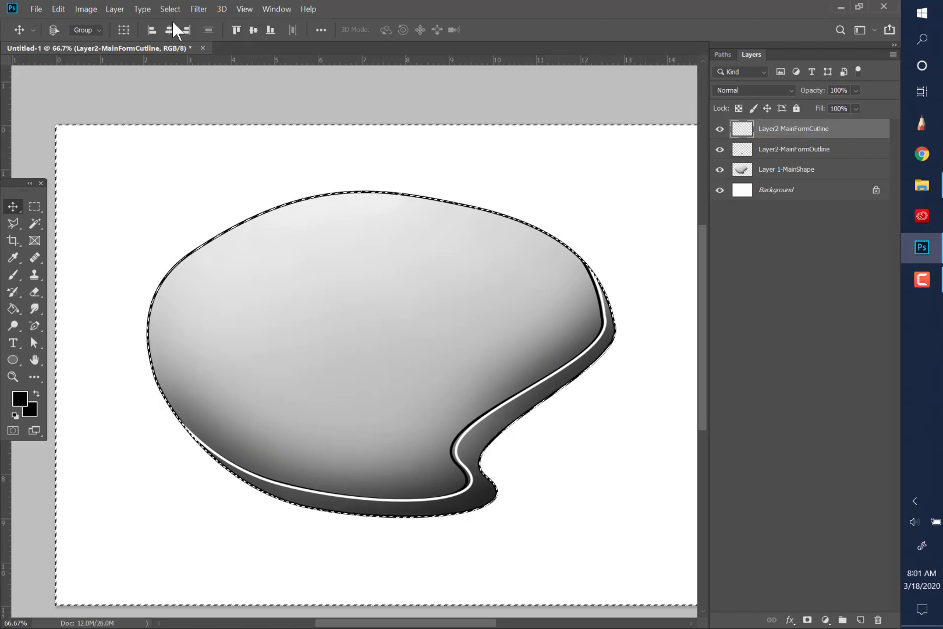
left_click(34, 206)
left_click(205, 90)
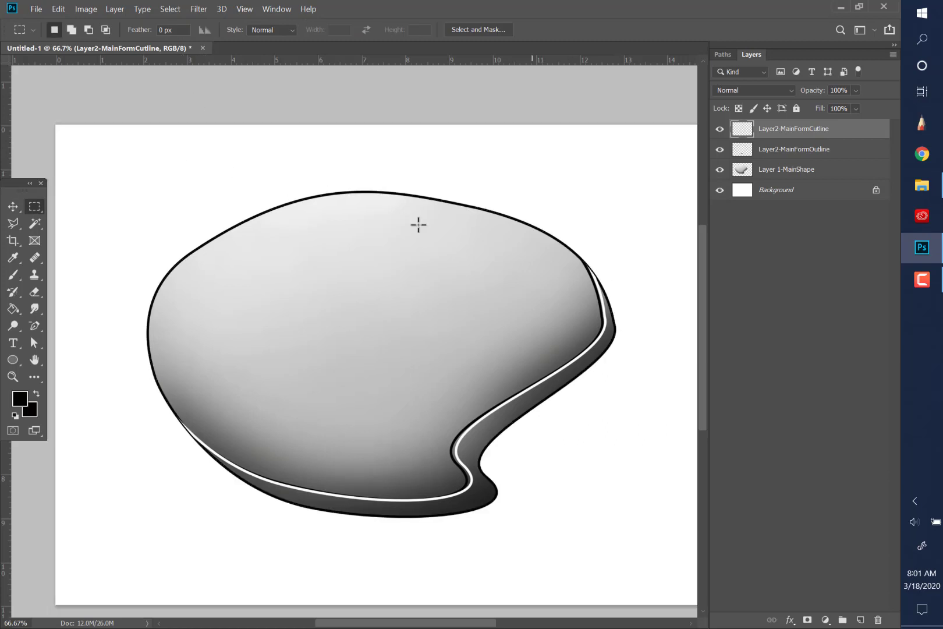